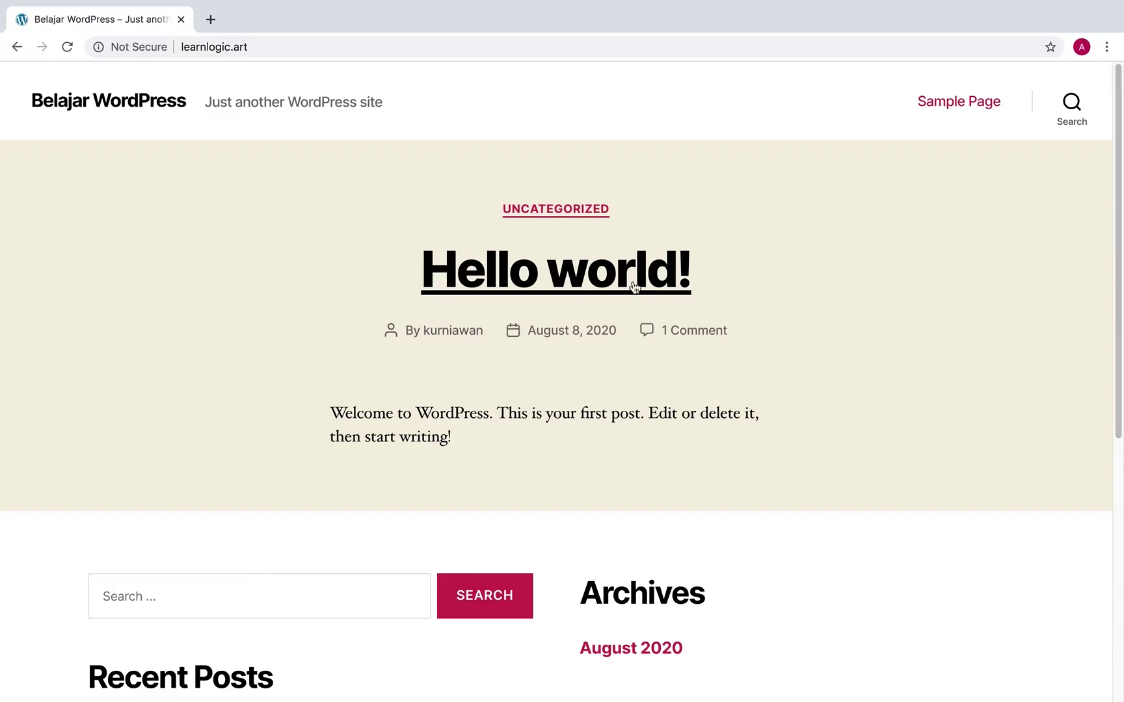
pyautogui.scroll(-7, 660, 291)
pyautogui.scroll(7, 662, 296)
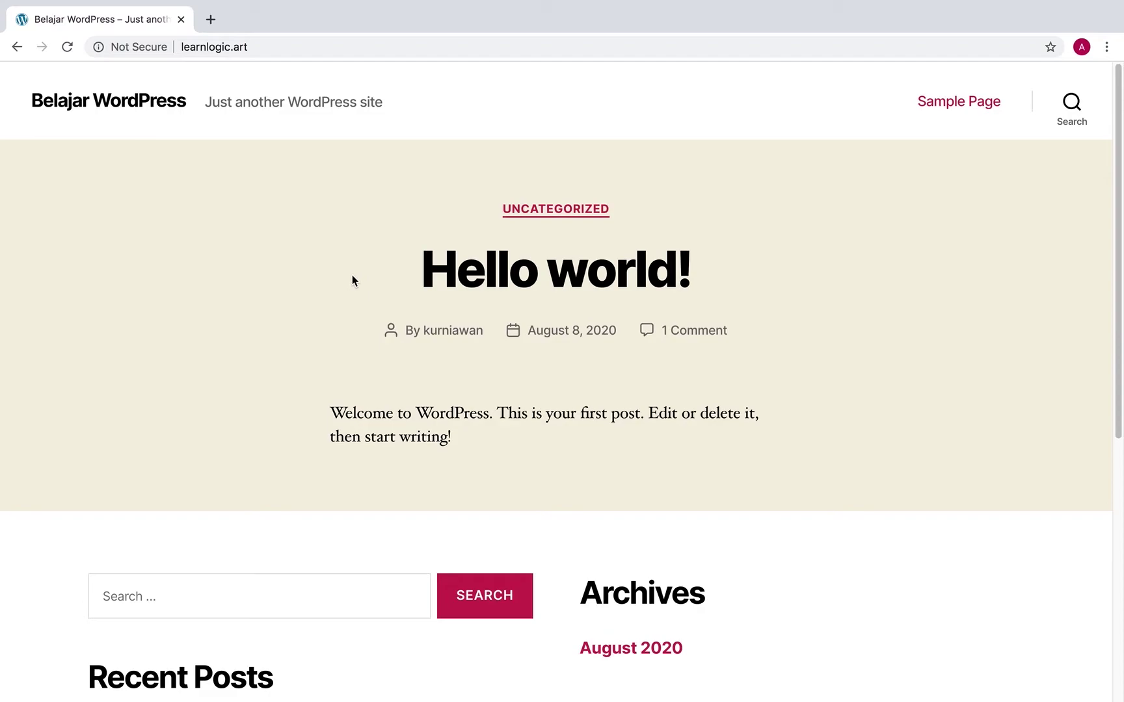
pyautogui.click(280, 47)
pyautogui.press('Left')
pyautogui.write('www.')
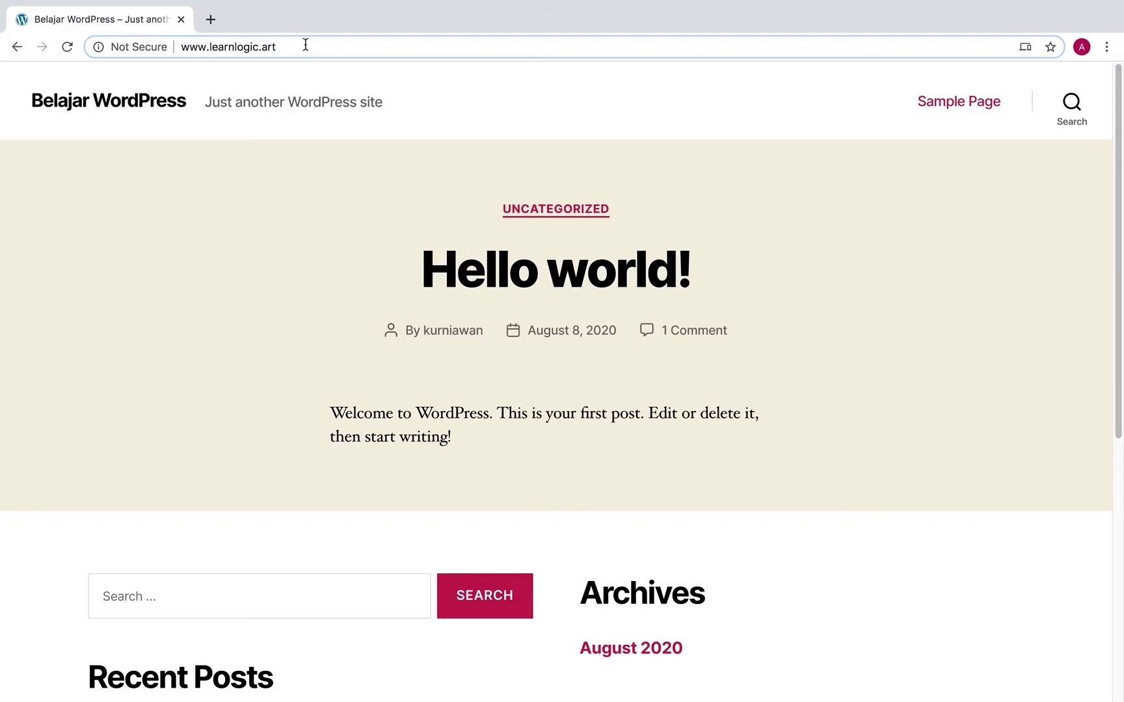
pyautogui.press('End')
pyautogui.write('/')
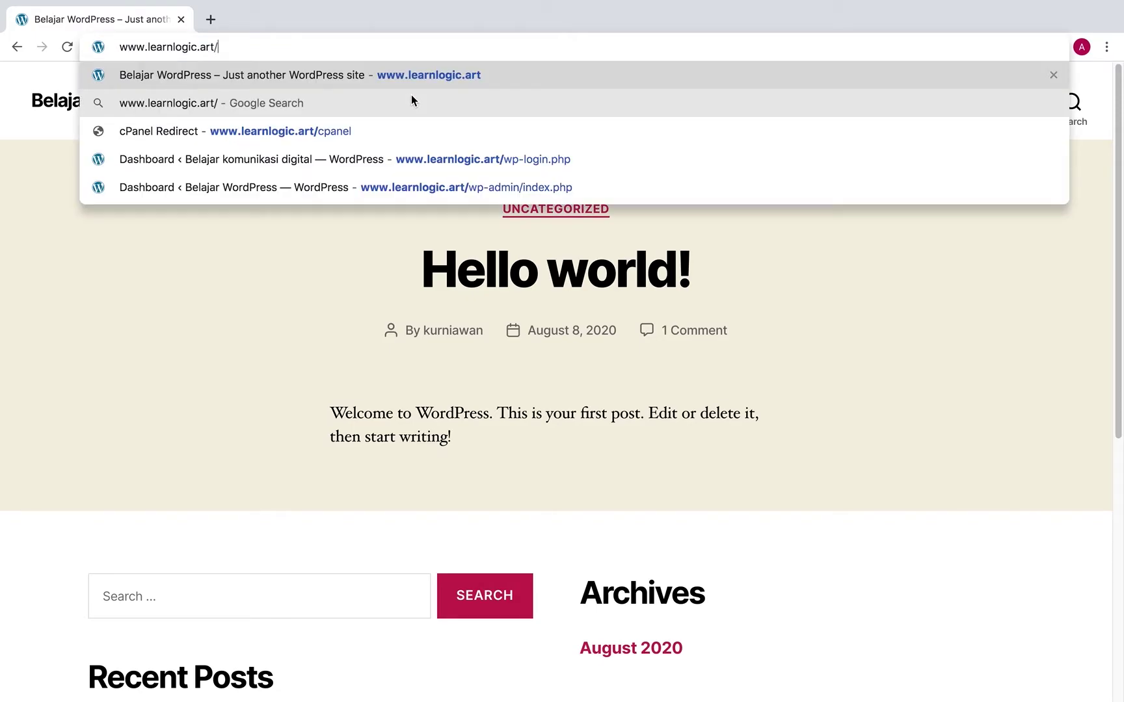
pyautogui.write('wp-')
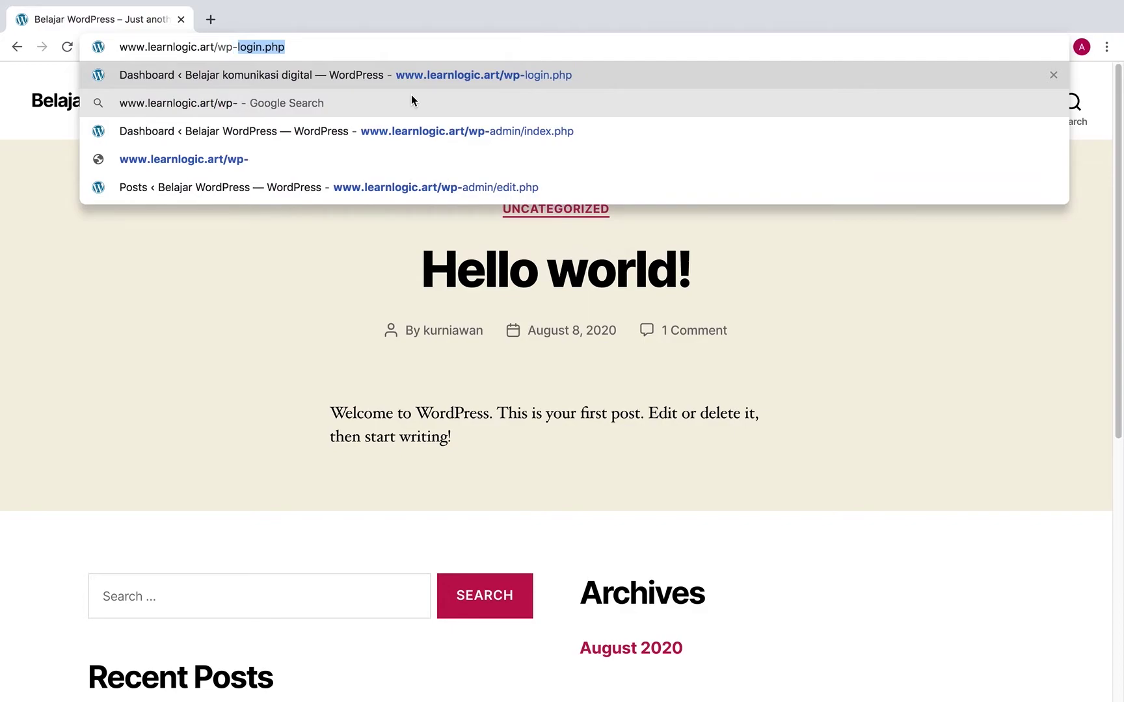
pyautogui.write('login')
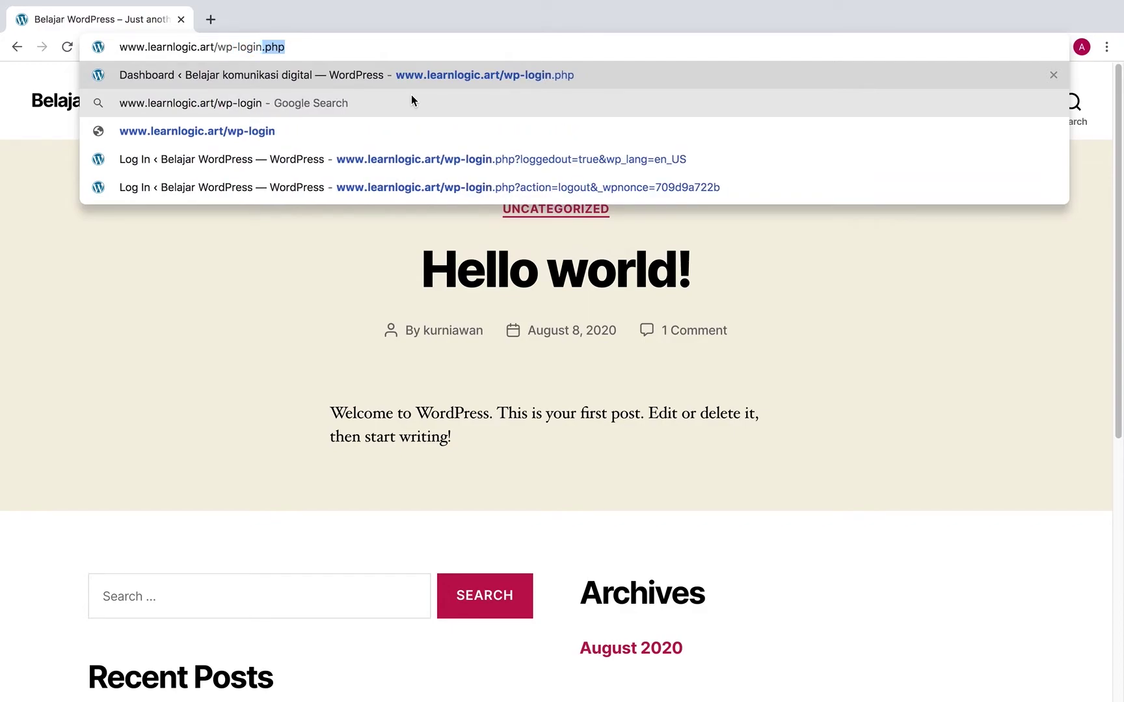
pyautogui.write('.php')
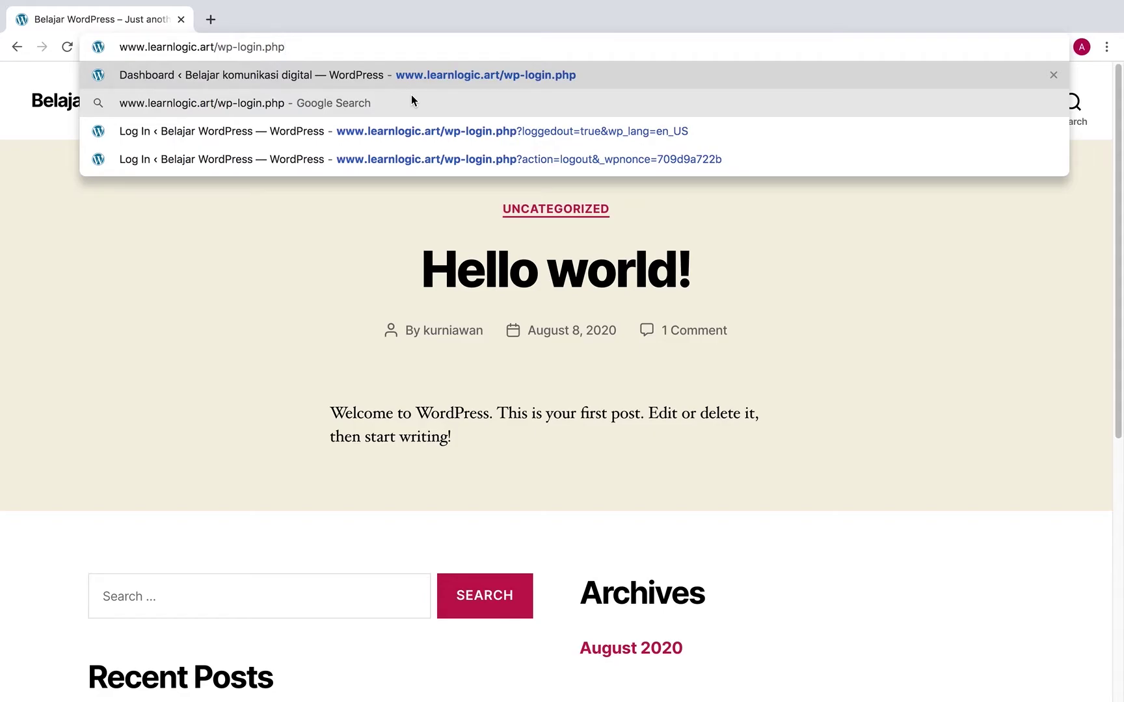
pyautogui.press('Return')
# Log in with the saved username and the account password
pyautogui.click(504, 294)
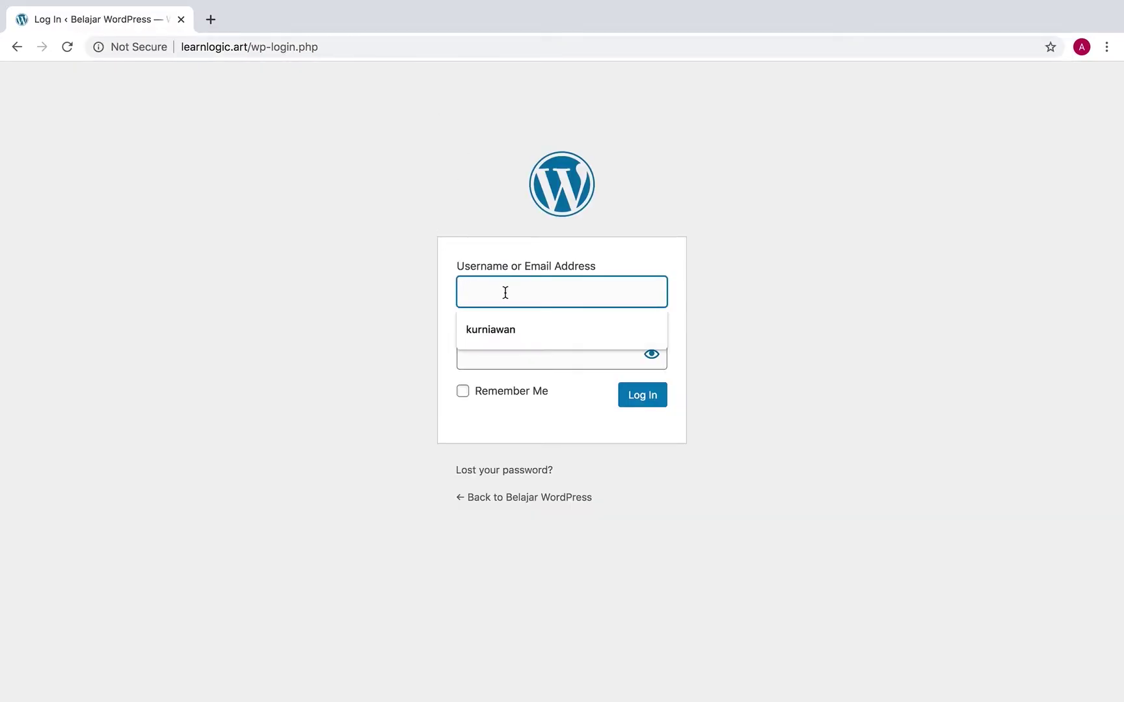
pyautogui.click(477, 324)
pyautogui.click(502, 352)
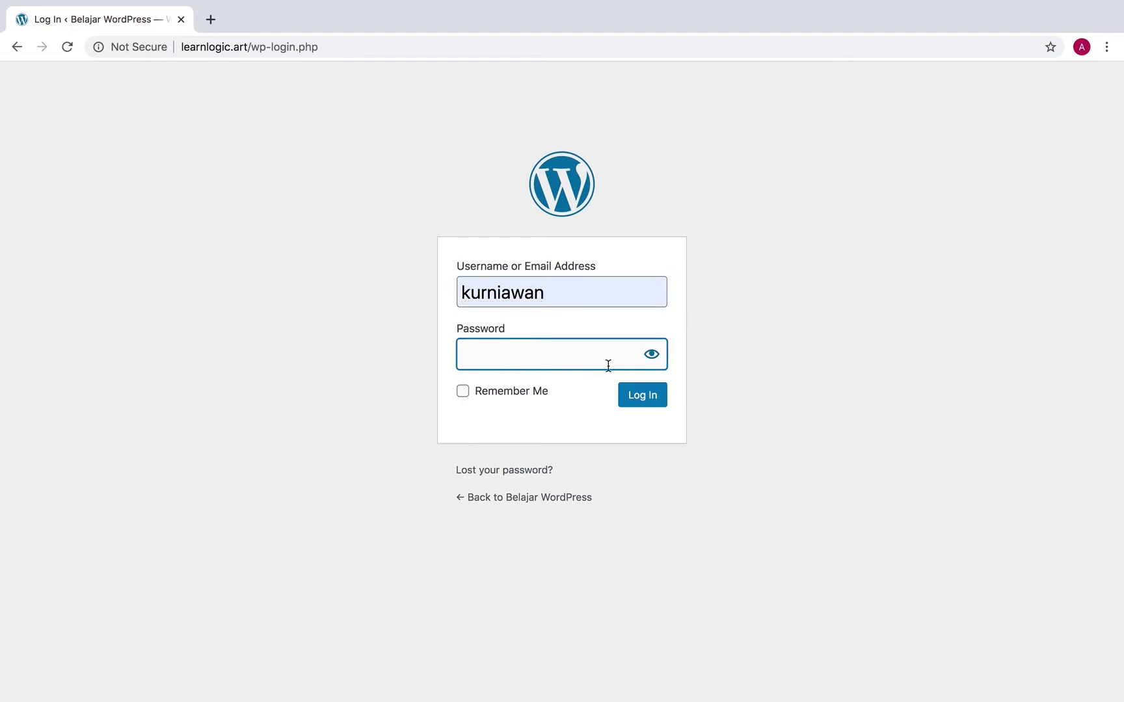
pyautogui.write('a*************')
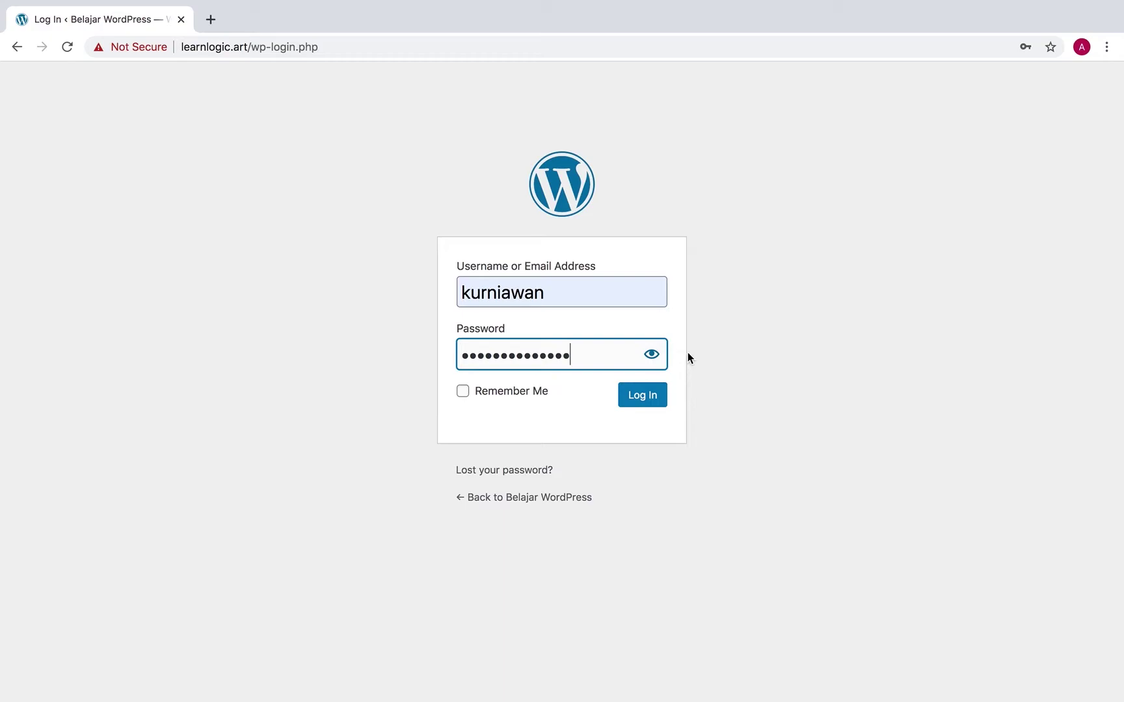
pyautogui.click(644, 400)
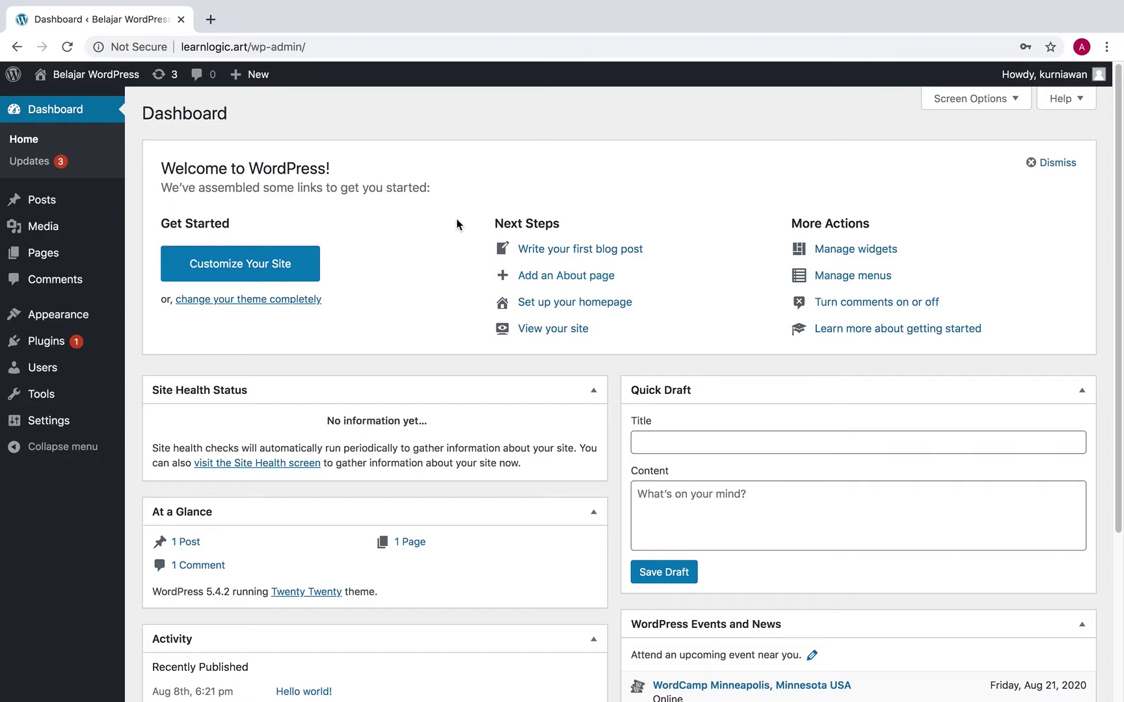
# Open Visit Site in a new tab and switch between it and the Dashboard tab
pyautogui.moveTo(101, 77)
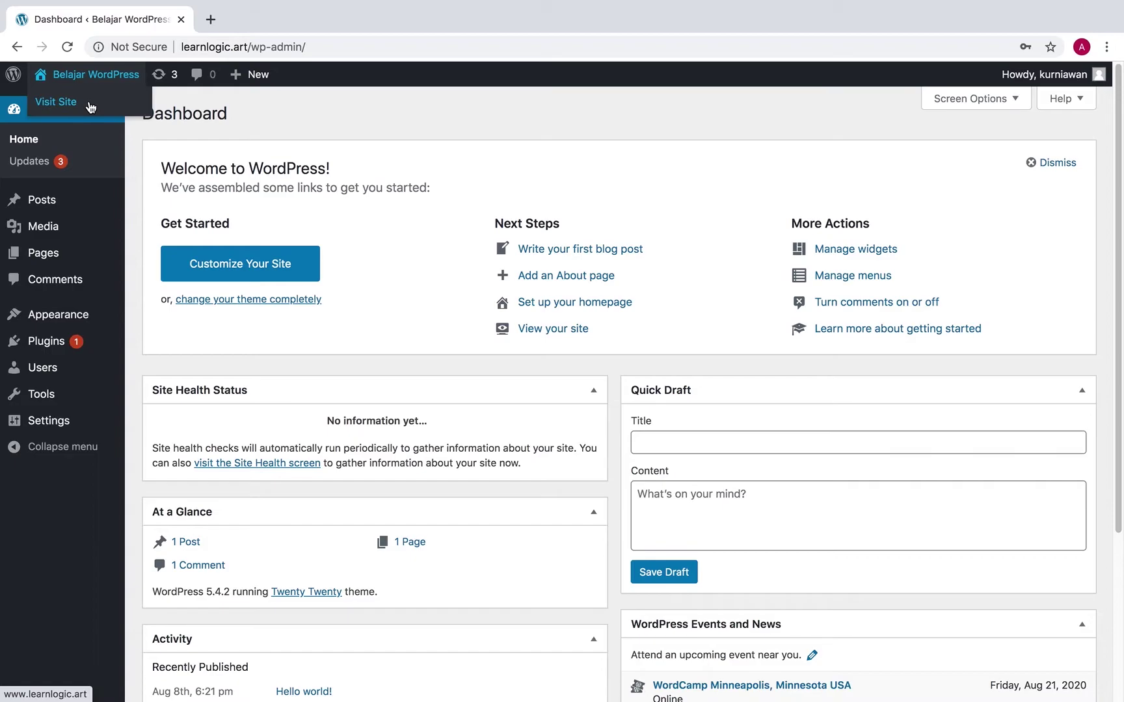
pyautogui.rightClick(90, 107)
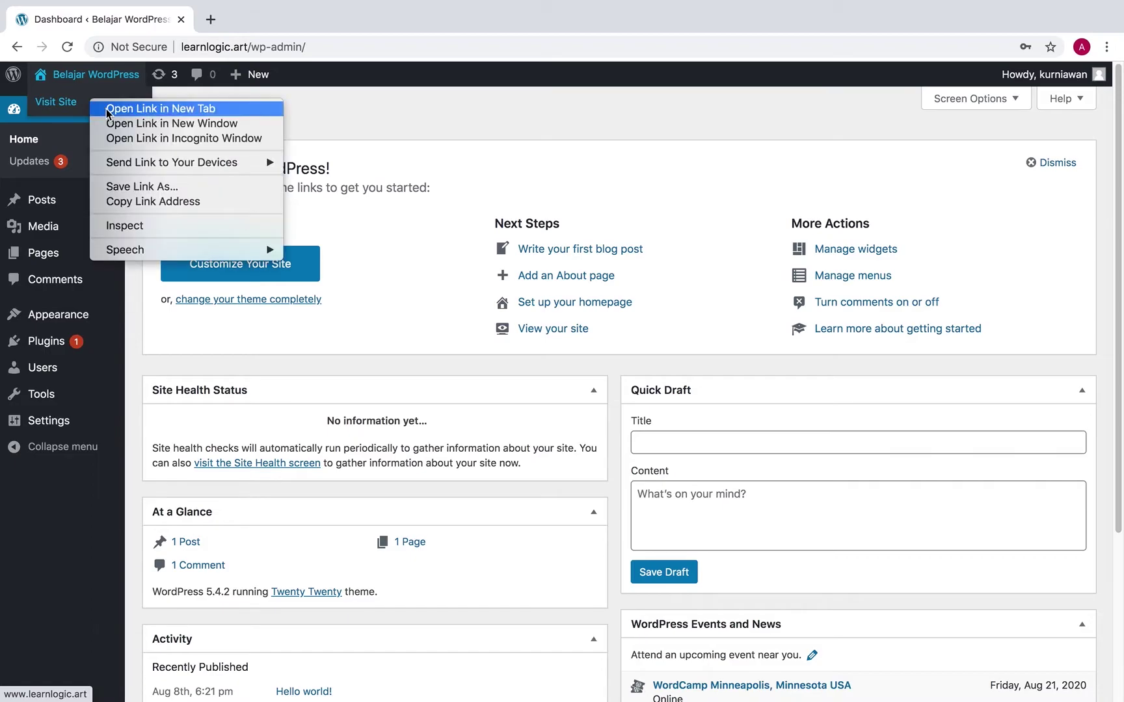
pyautogui.click(106, 108)
pyautogui.click(292, 21)
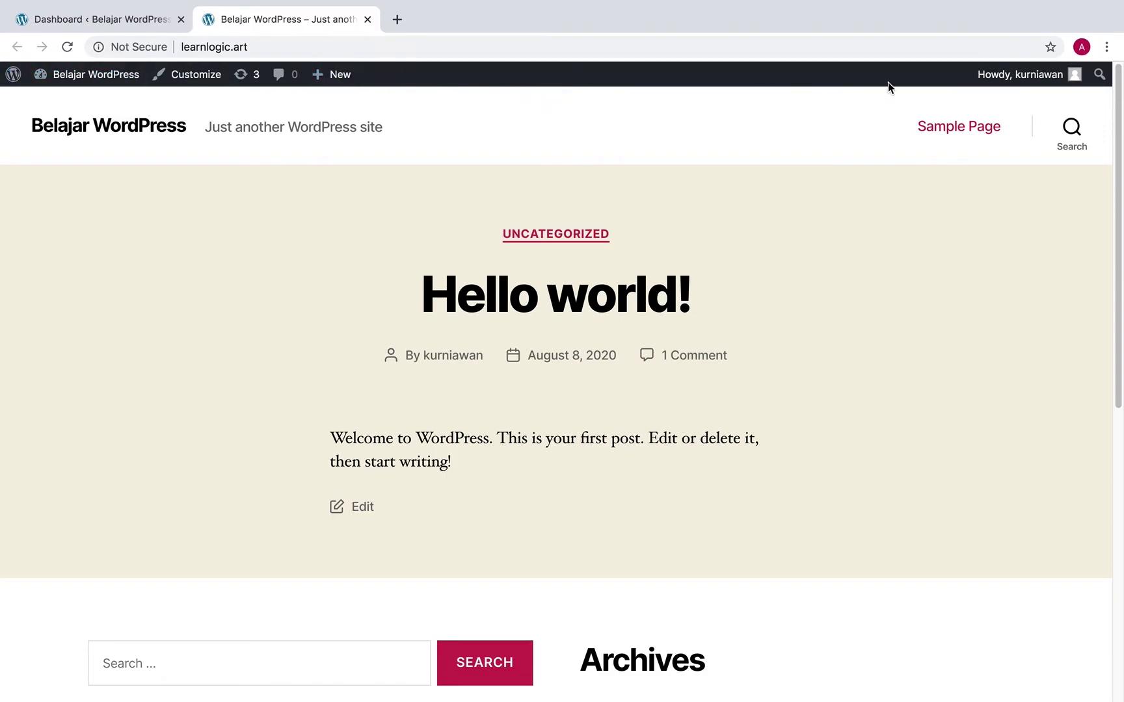
pyautogui.moveTo(1045, 83)
pyautogui.click(64, 21)
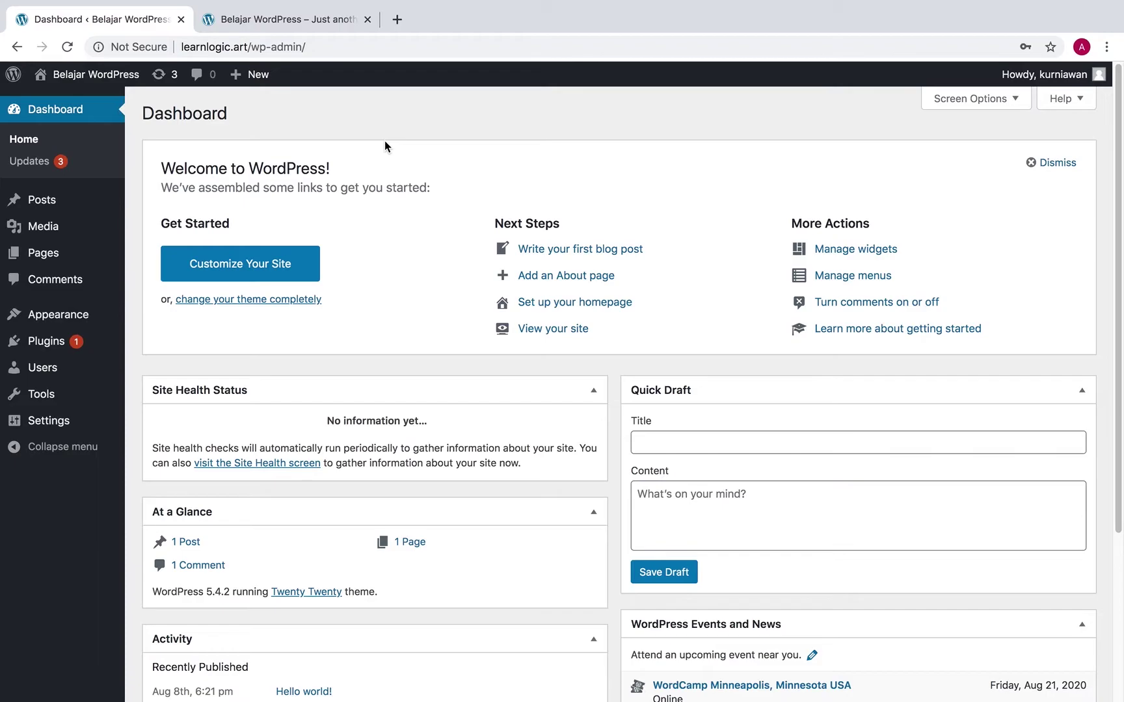
pyautogui.click(309, 23)
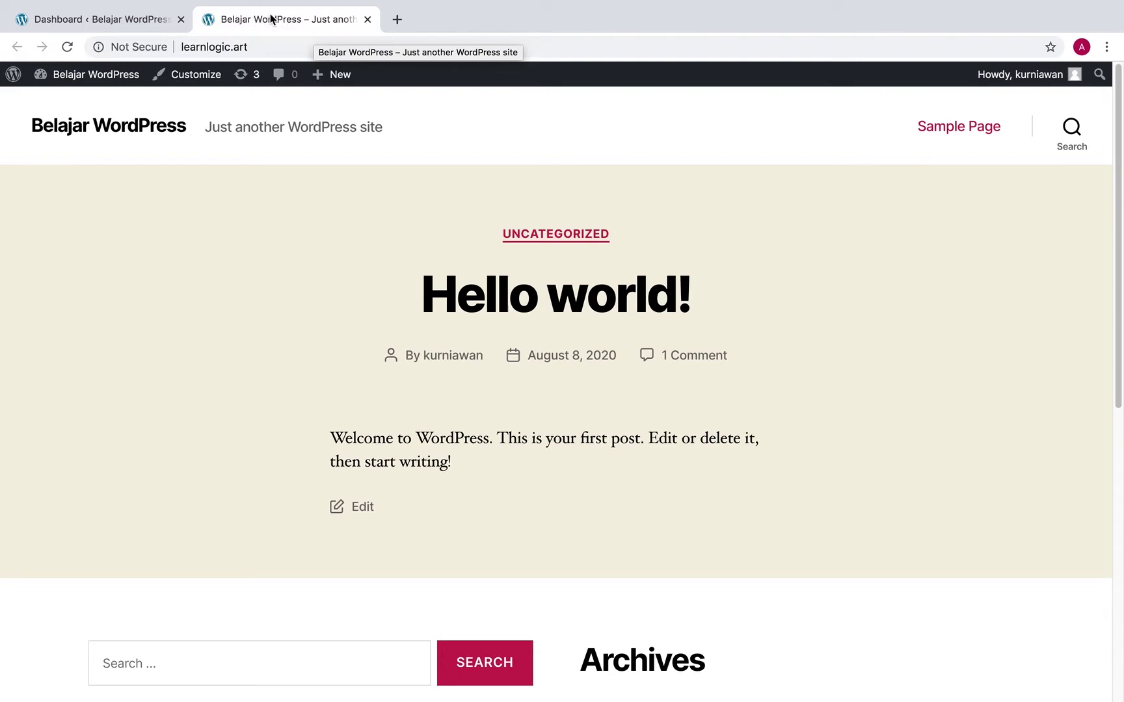
pyautogui.click(135, 24)
# In General Settings, set title 'Belajar WordPress Komunikasi Digital' and tagline 'ATVI', then save
pyautogui.moveTo(89, 431)
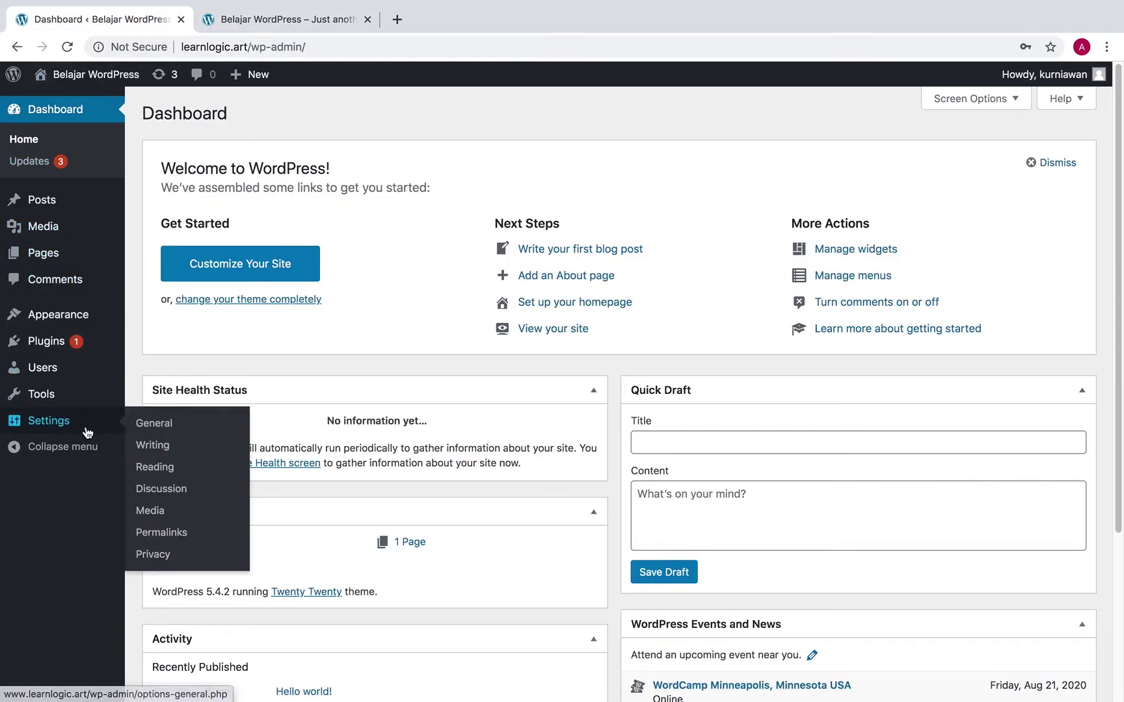
pyautogui.click(207, 428)
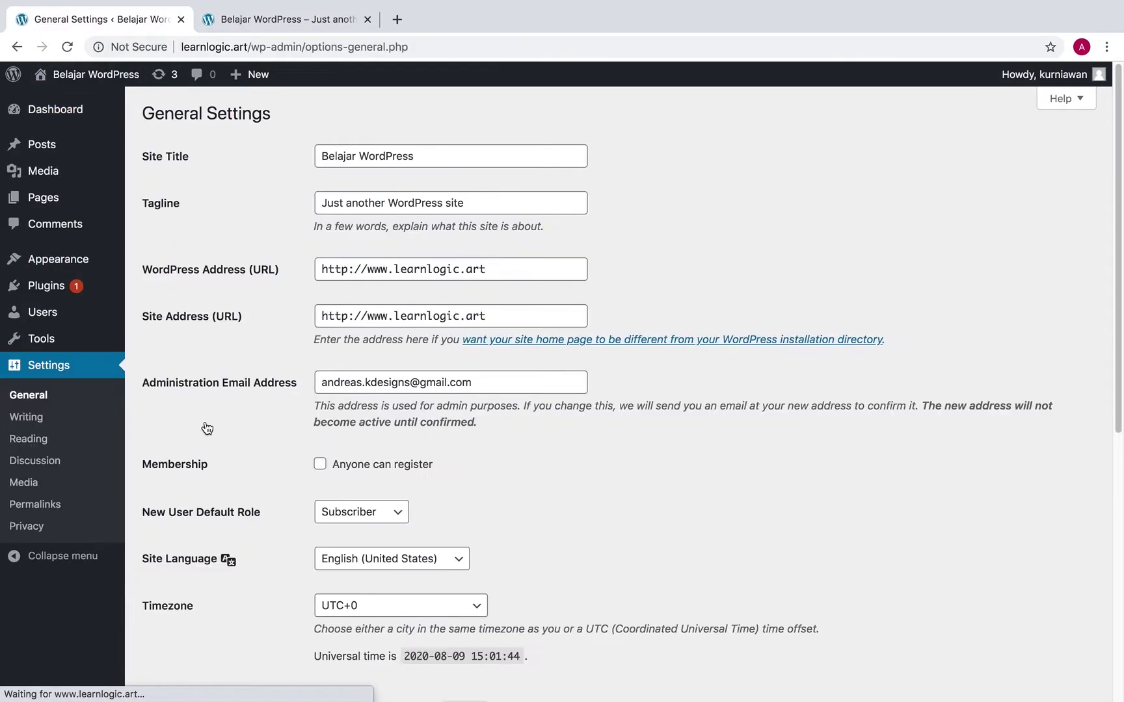
pyautogui.click(479, 202)
pyautogui.click(437, 157)
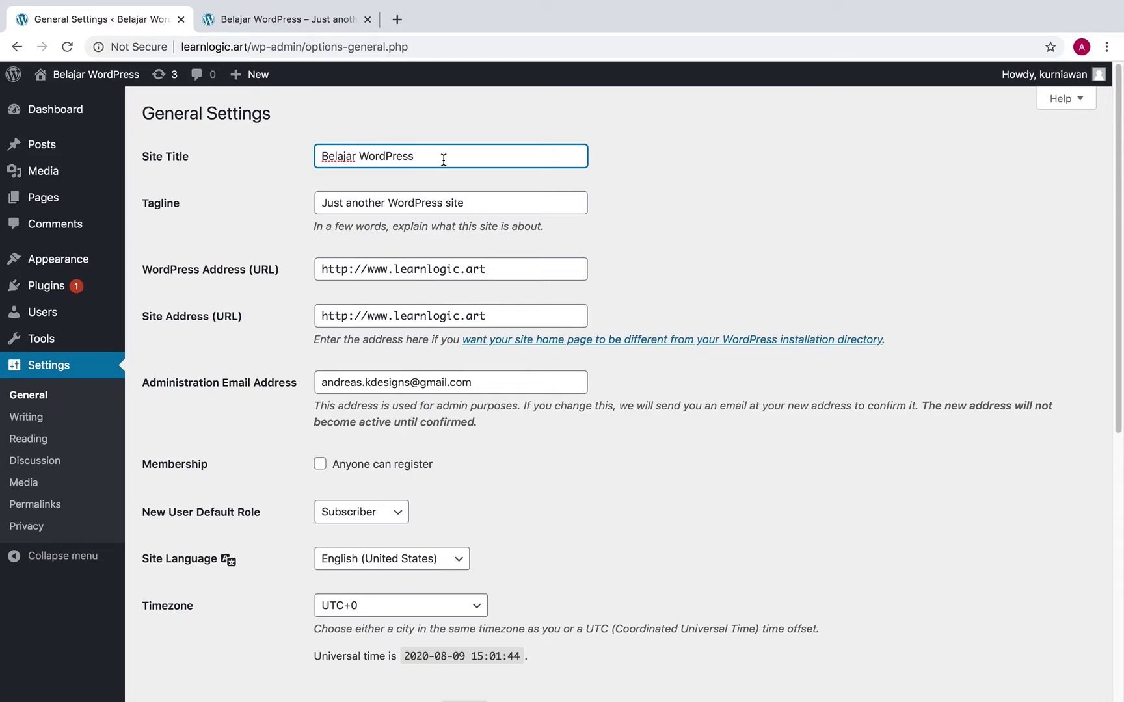
pyautogui.write('Komunikasi Digital')
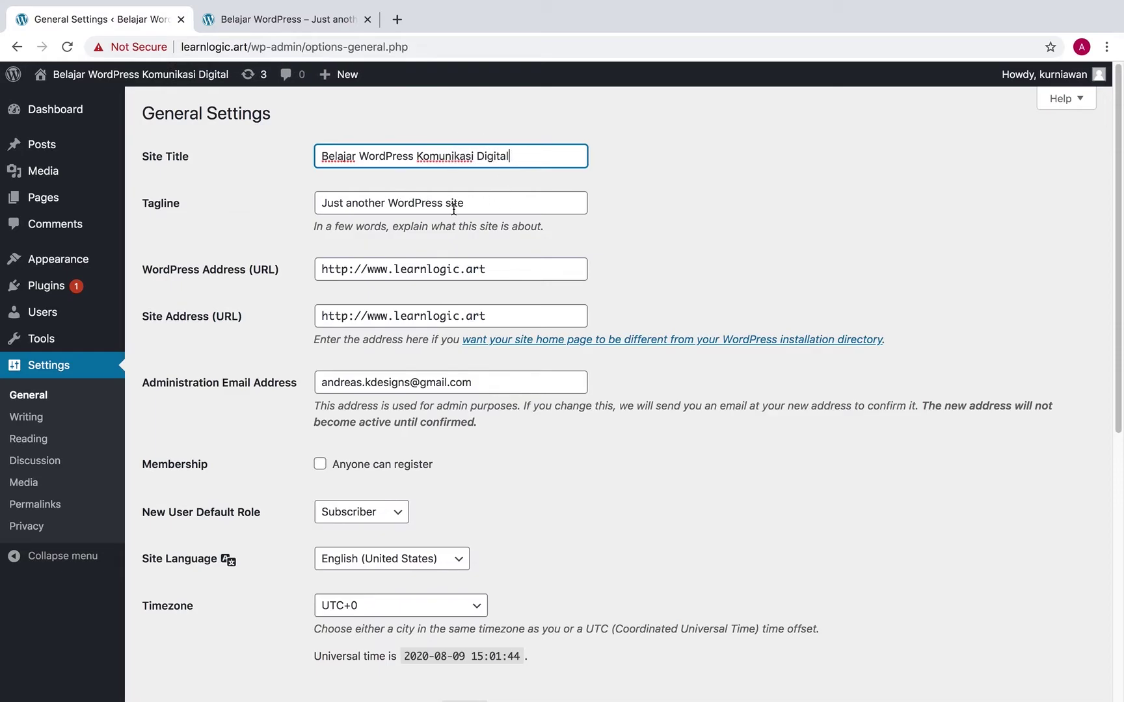
pyautogui.moveTo(497, 205); pyautogui.dragTo(242, 195)
pyautogui.write('ATVI')
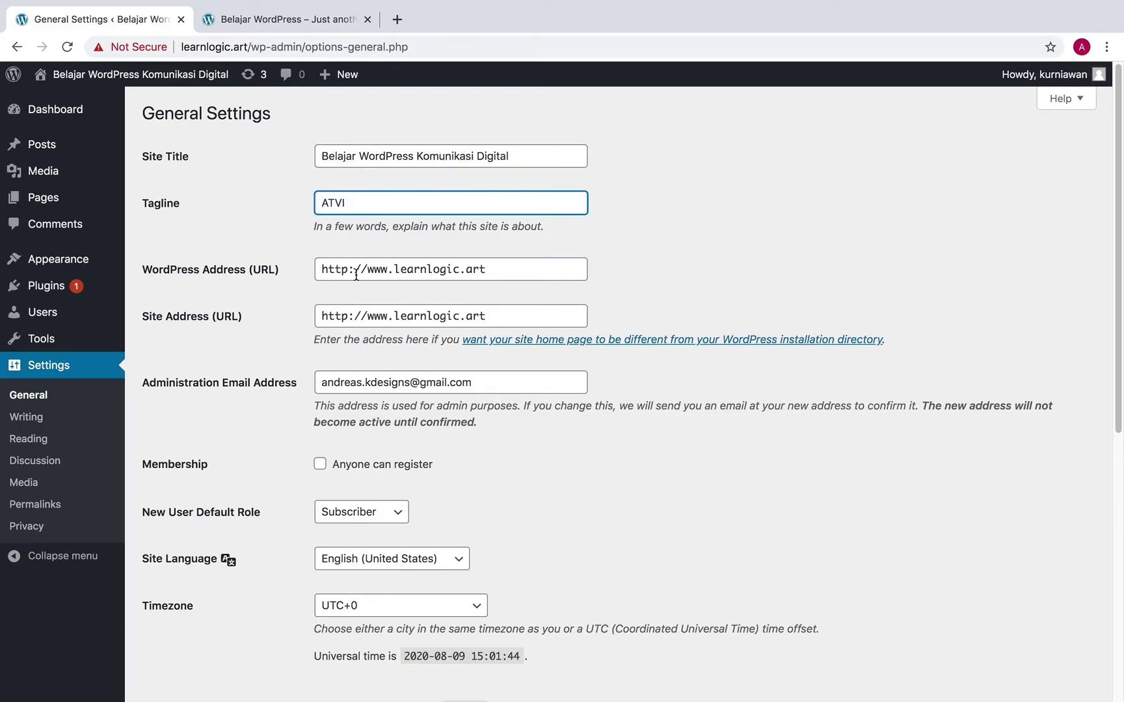
pyautogui.scroll(-4, 688, 338)
pyautogui.scroll(-3, 688, 339)
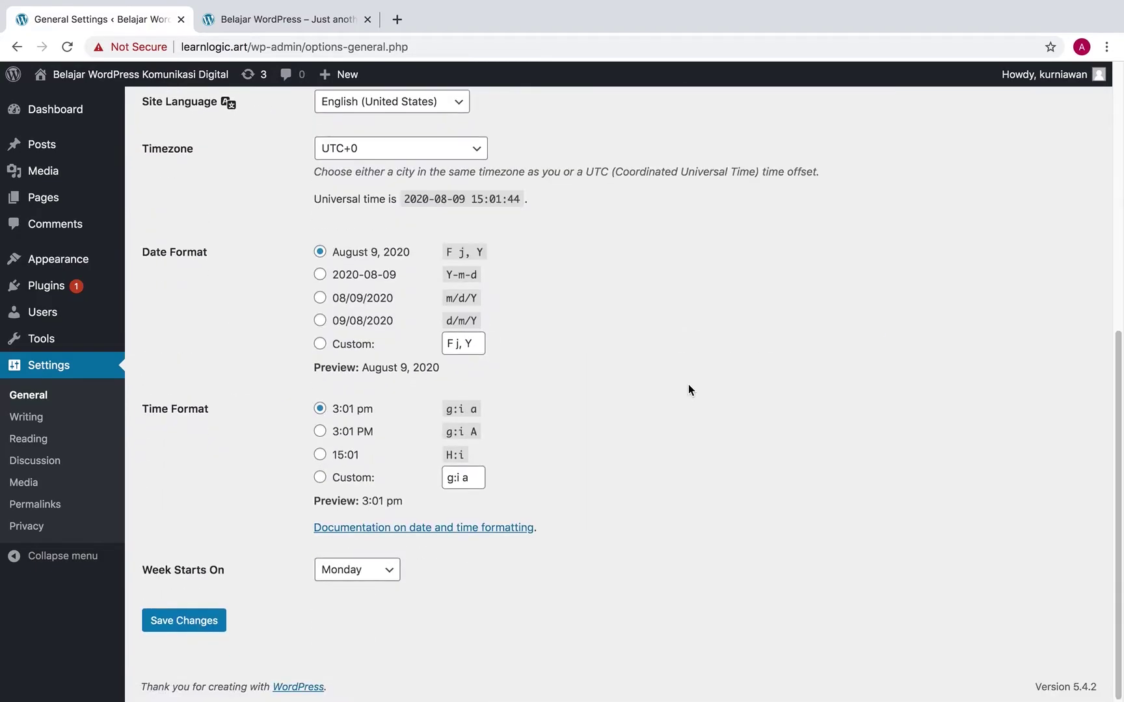
pyautogui.click(169, 625)
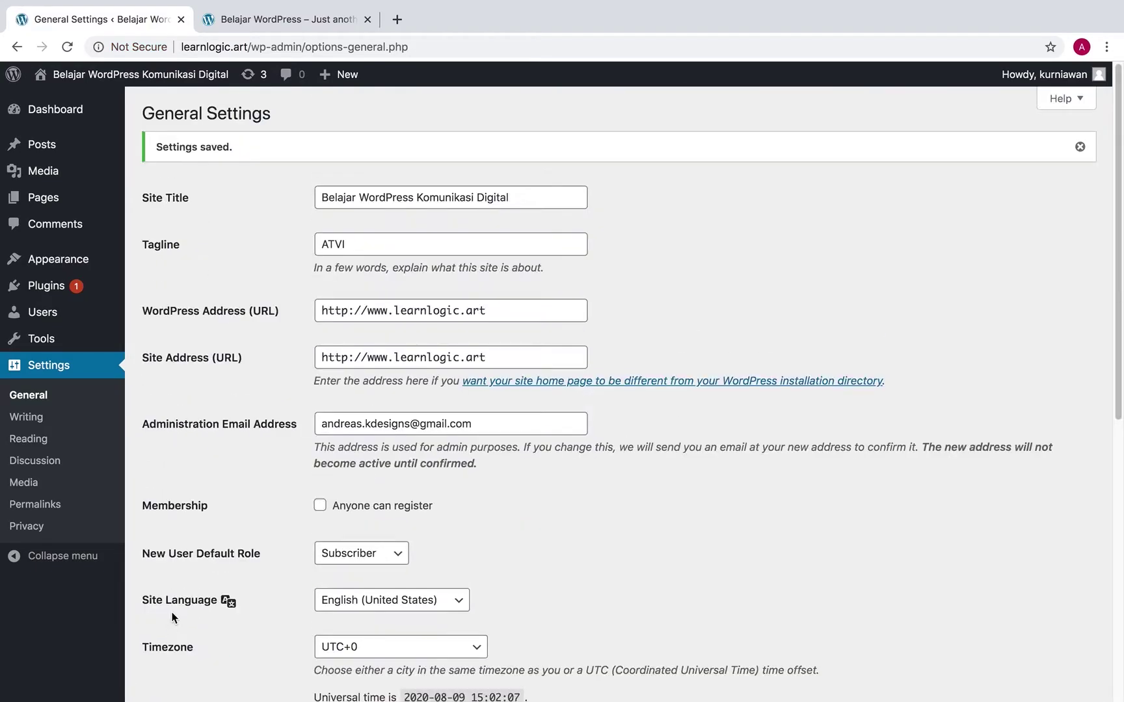
pyautogui.moveTo(69, 117)
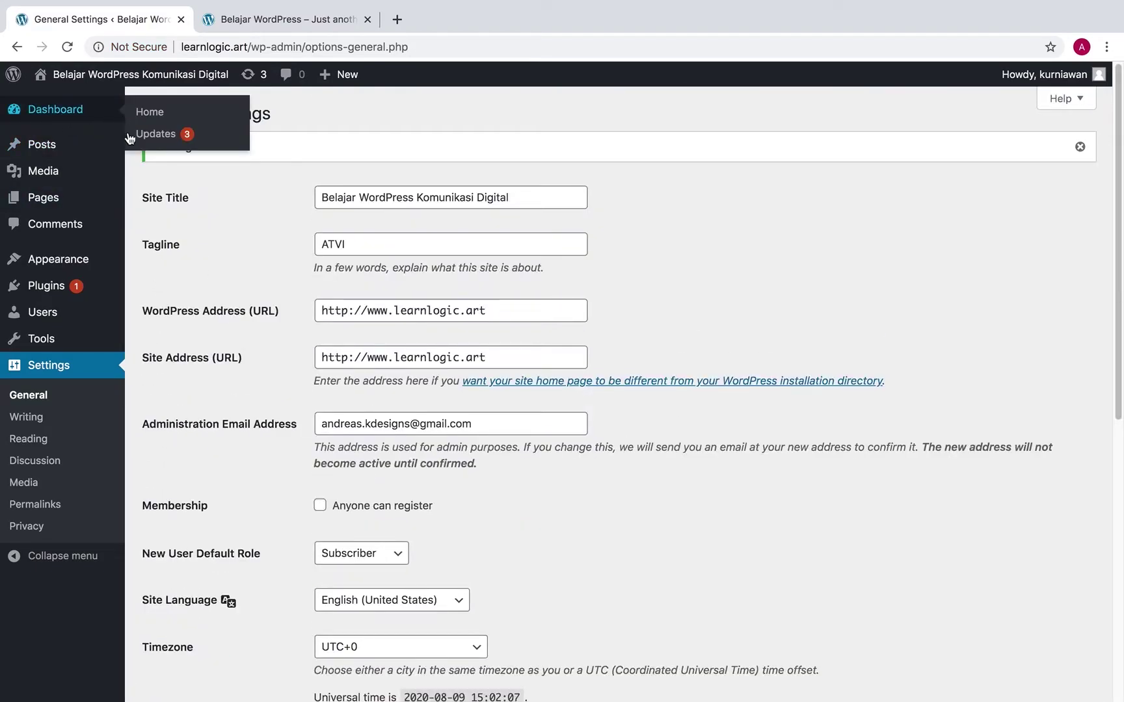
# Reload the public site tab to see the new title and ATVI tagline, then return to the Dashboard
pyautogui.click(74, 114)
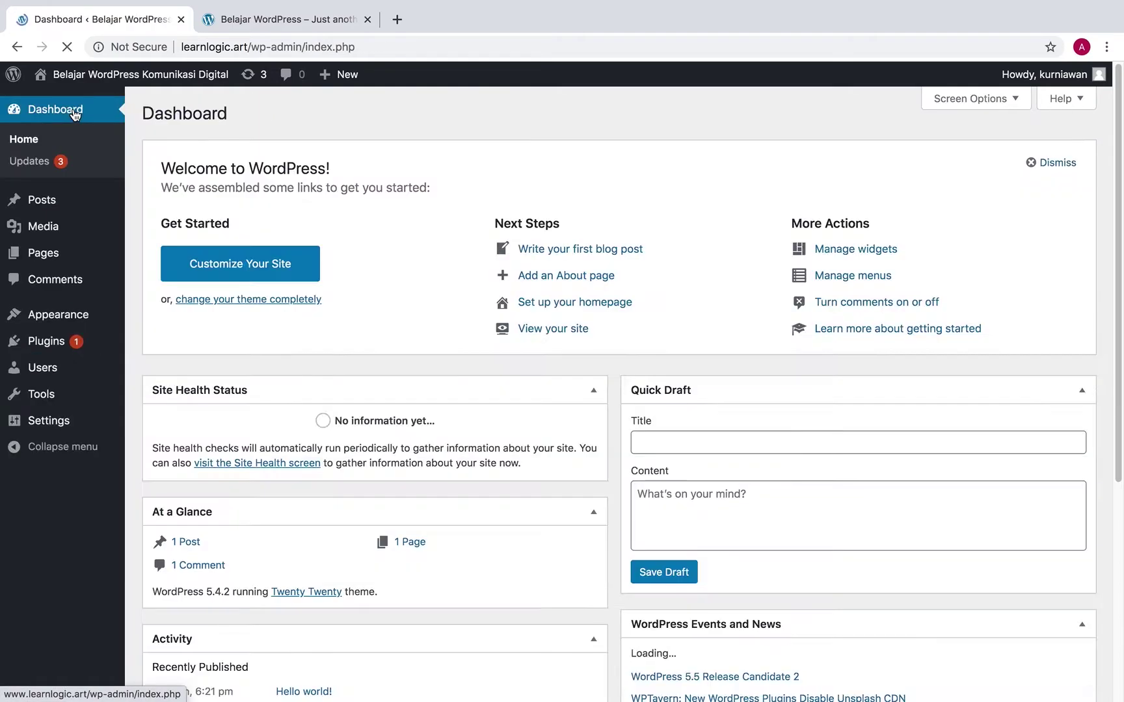
pyautogui.click(266, 20)
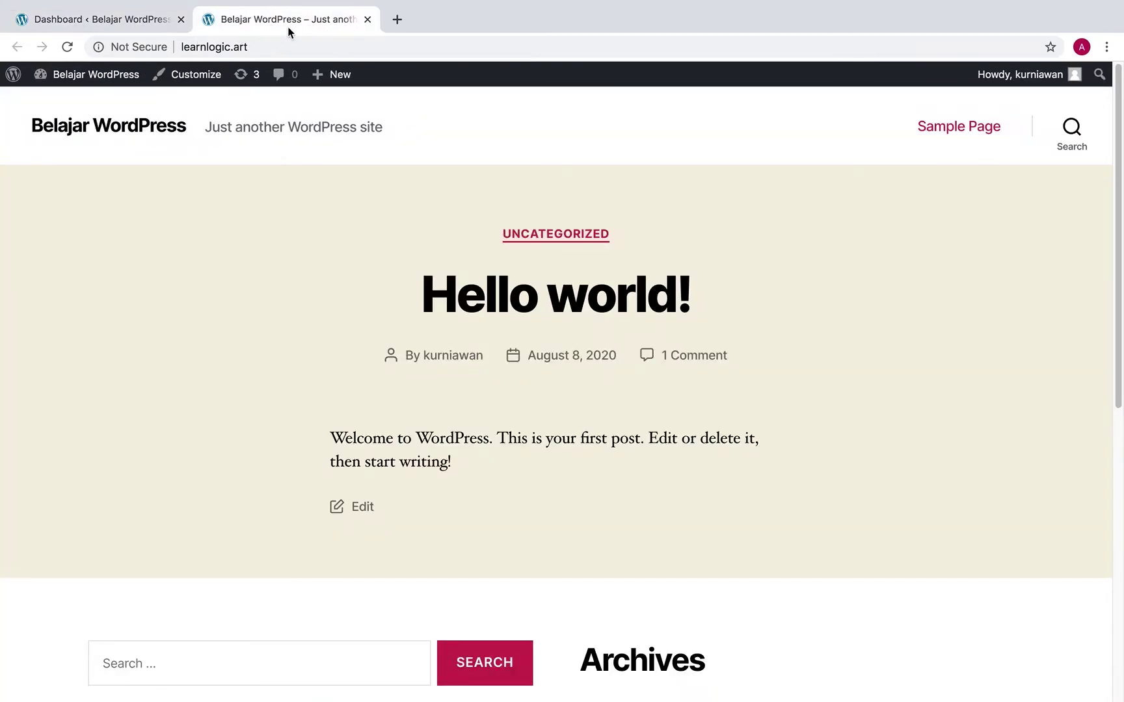
pyautogui.click(70, 48)
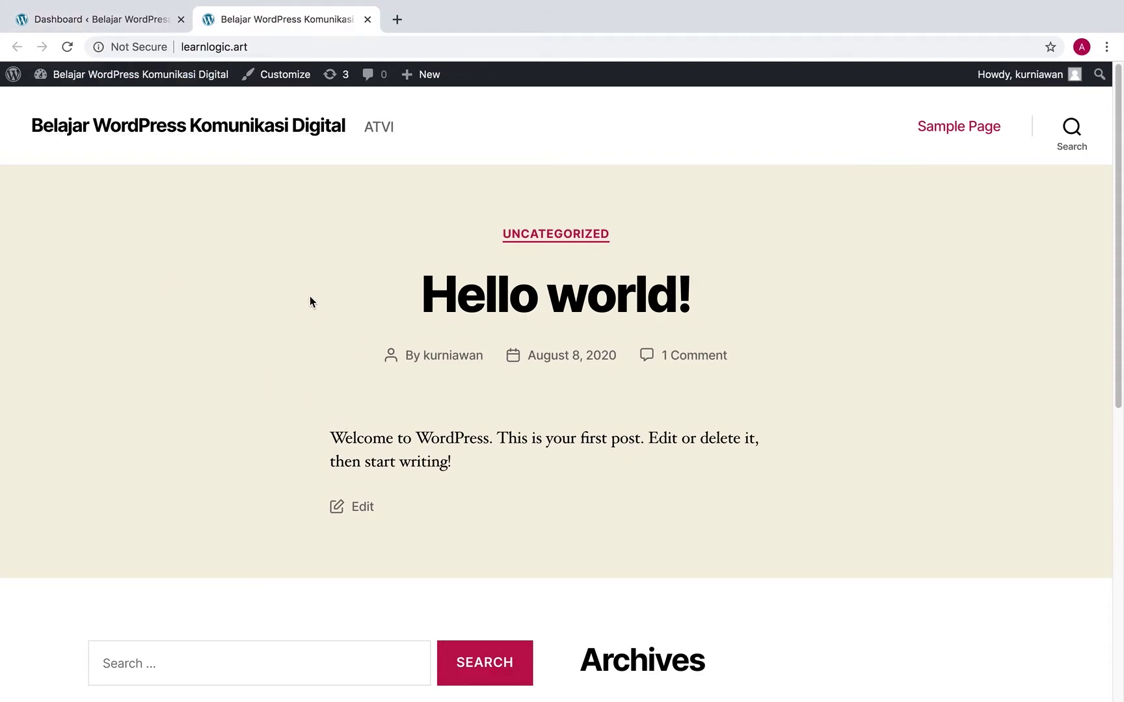
pyautogui.click(131, 27)
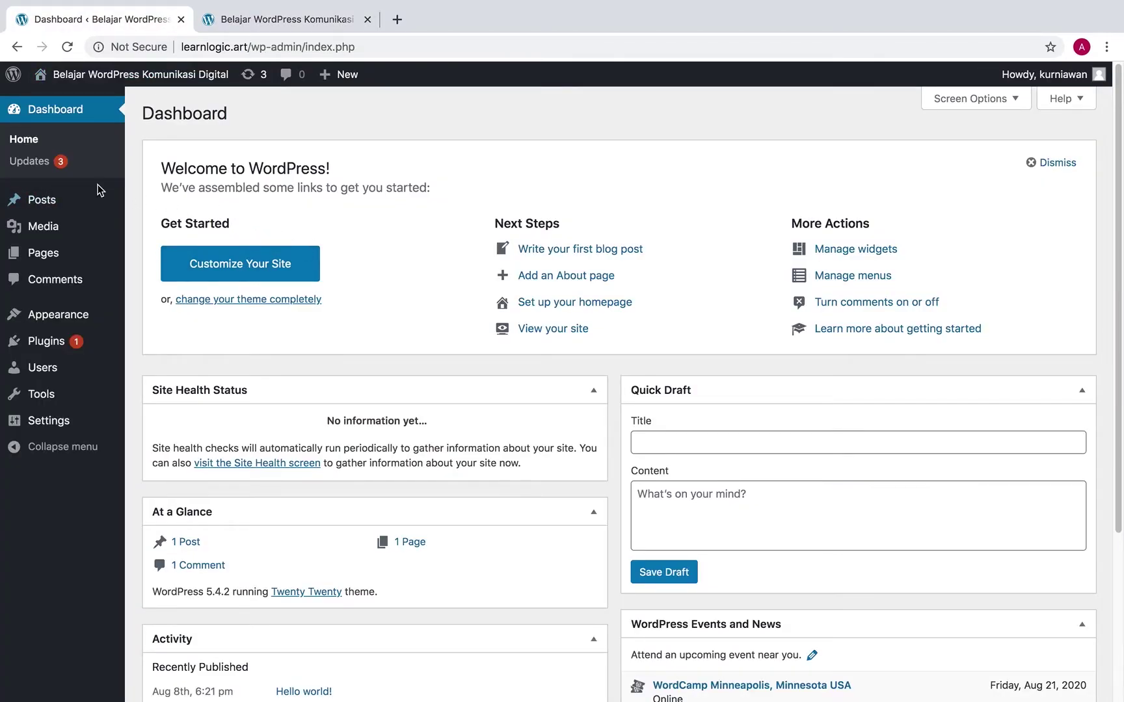
# Move the sample 'Hello world!' post from All Posts to the Trash
pyautogui.click(72, 200)
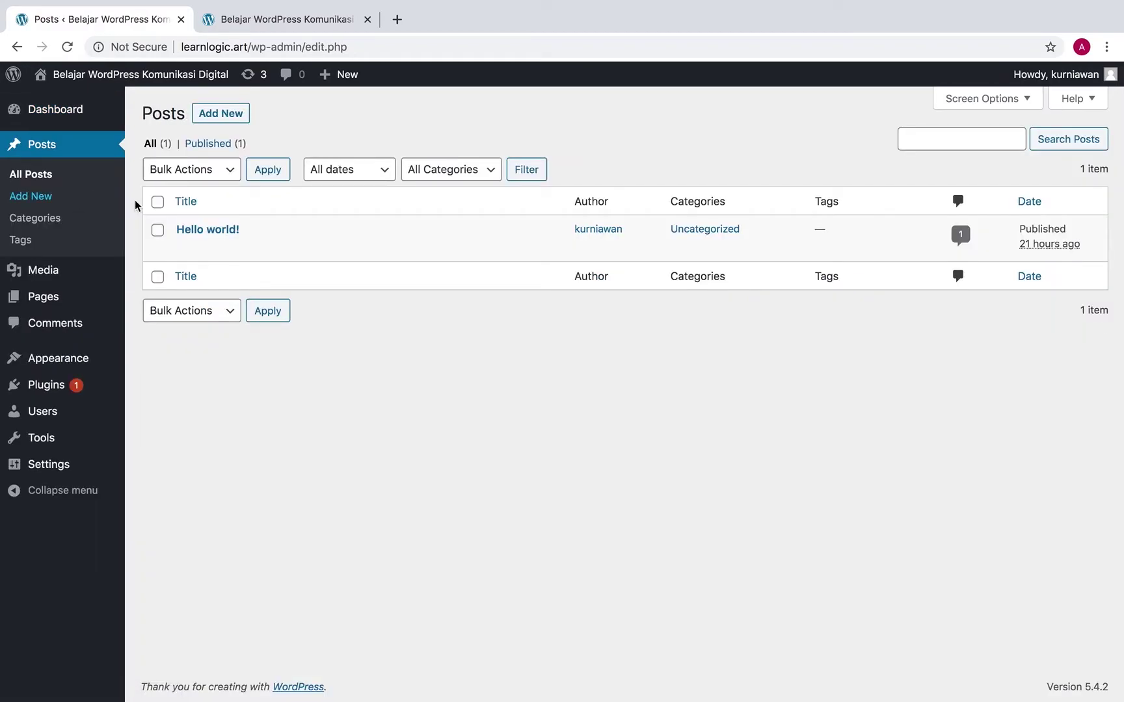
pyautogui.moveTo(181, 242)
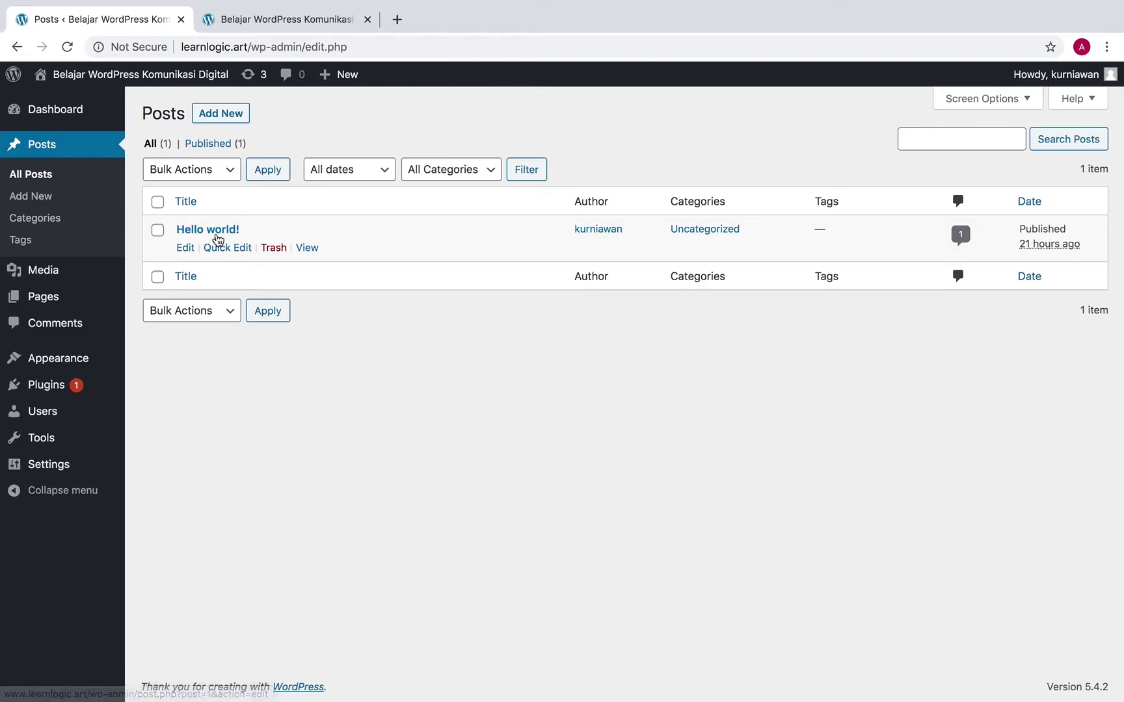
pyautogui.click(344, 18)
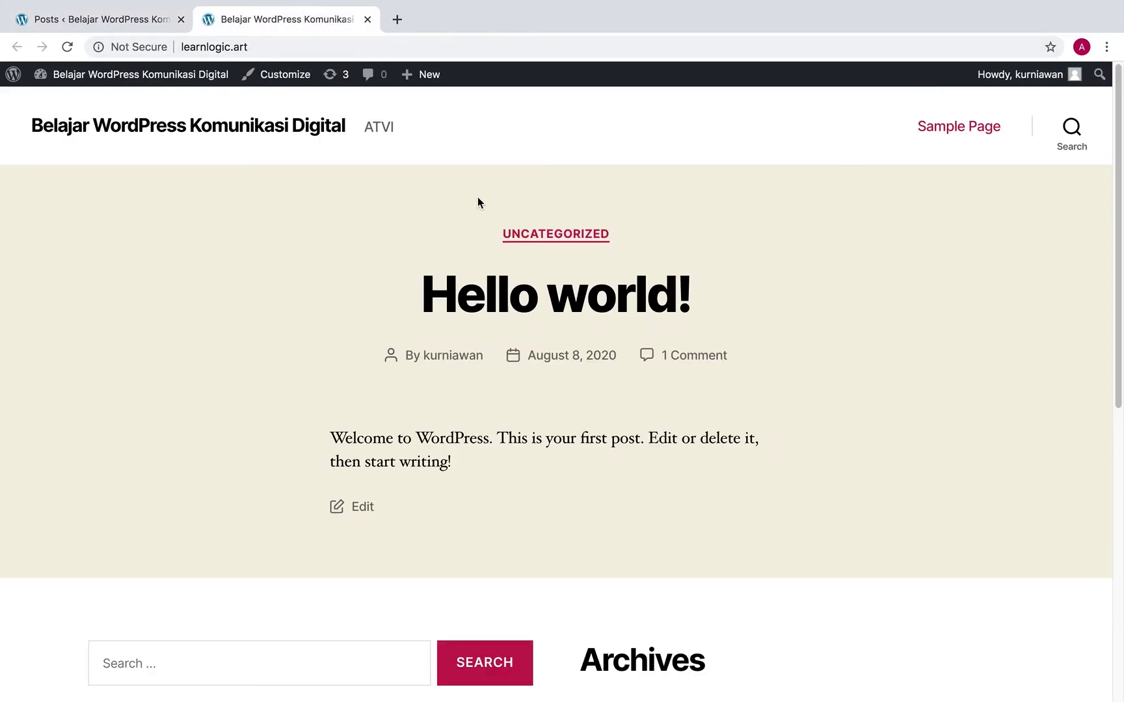
pyautogui.click(157, 26)
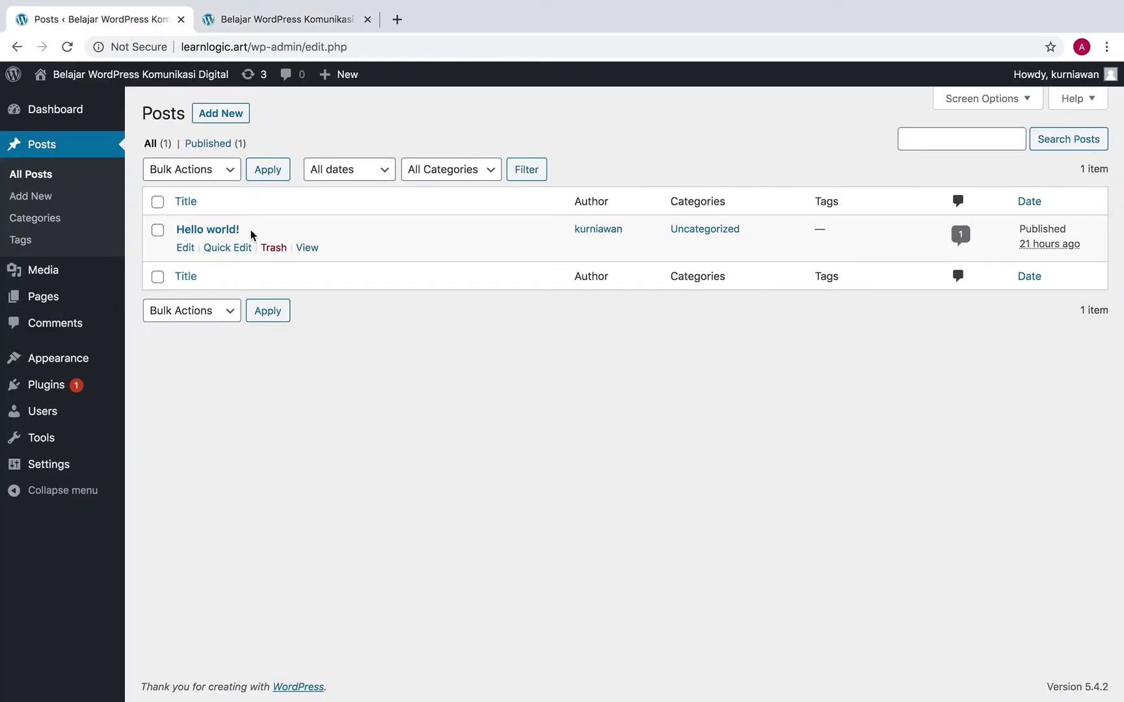
pyautogui.click(278, 251)
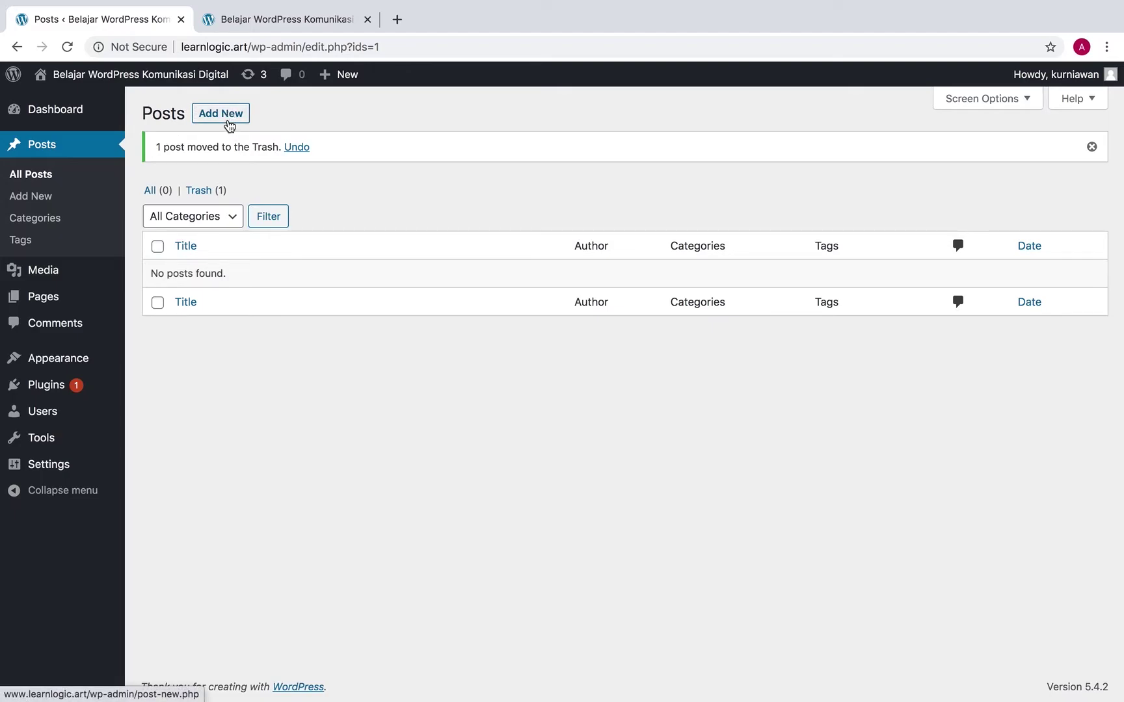
# Create a new post titled 'Komunikasi Digital' and place the caret in the empty paragraph below
pyautogui.click(229, 115)
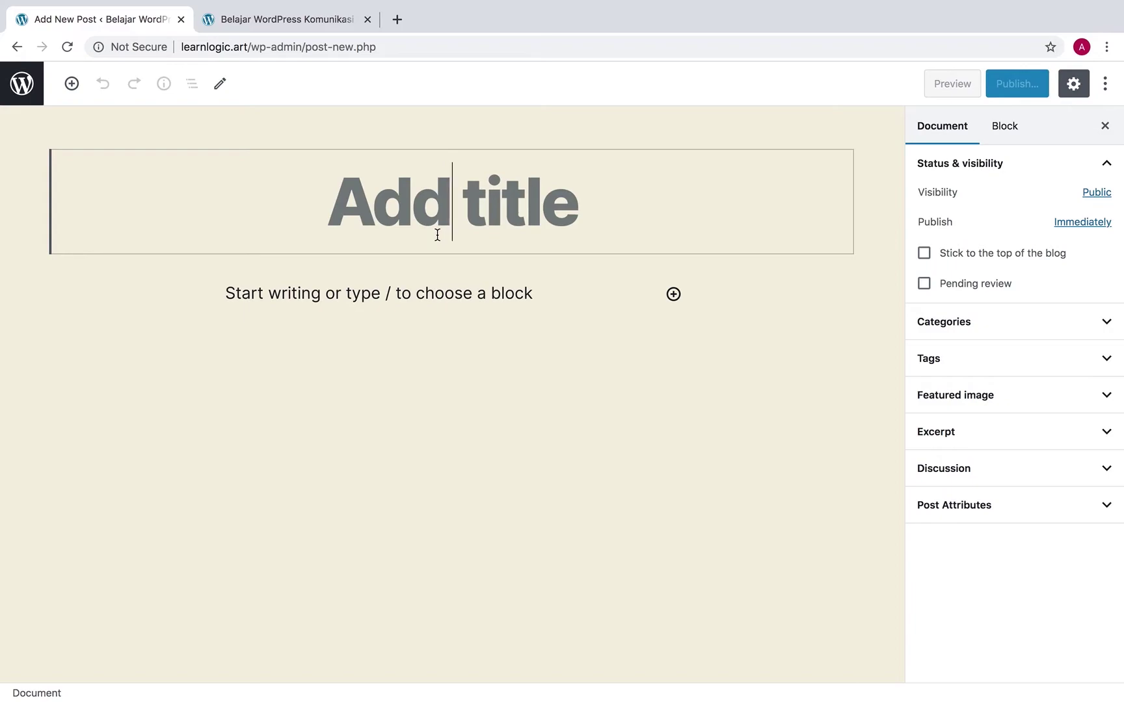
pyautogui.write('Komun')
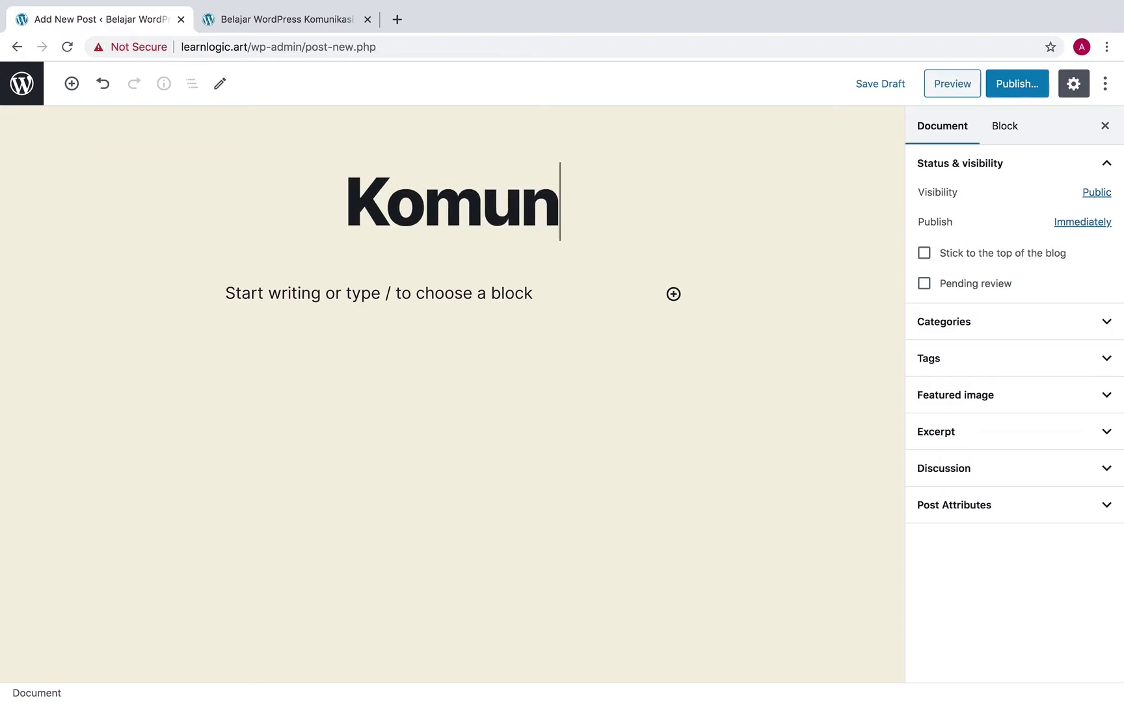
pyautogui.write('ikasi Digital')
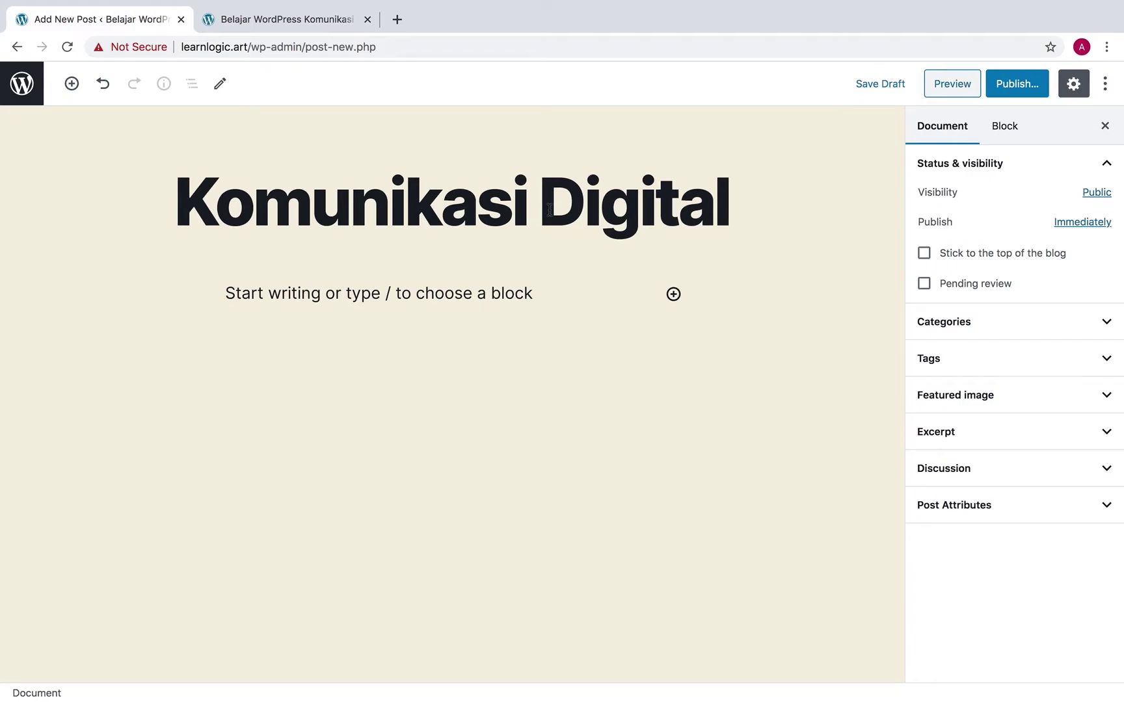
pyautogui.click(559, 375)
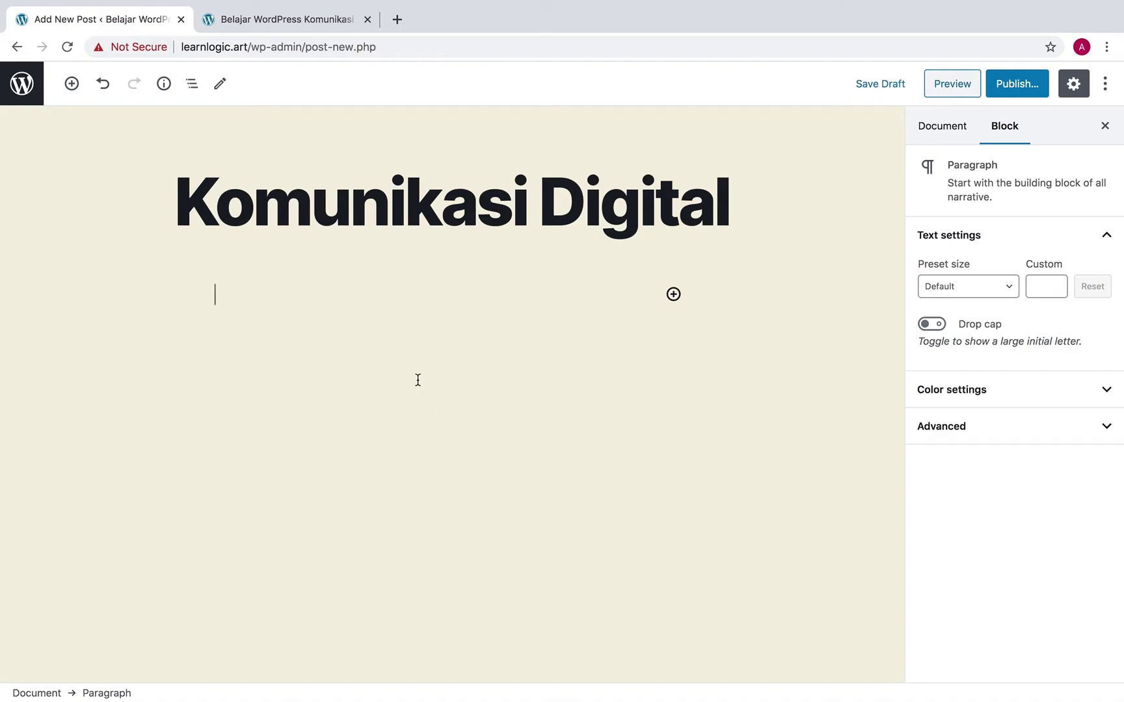
pyautogui.click(482, 200)
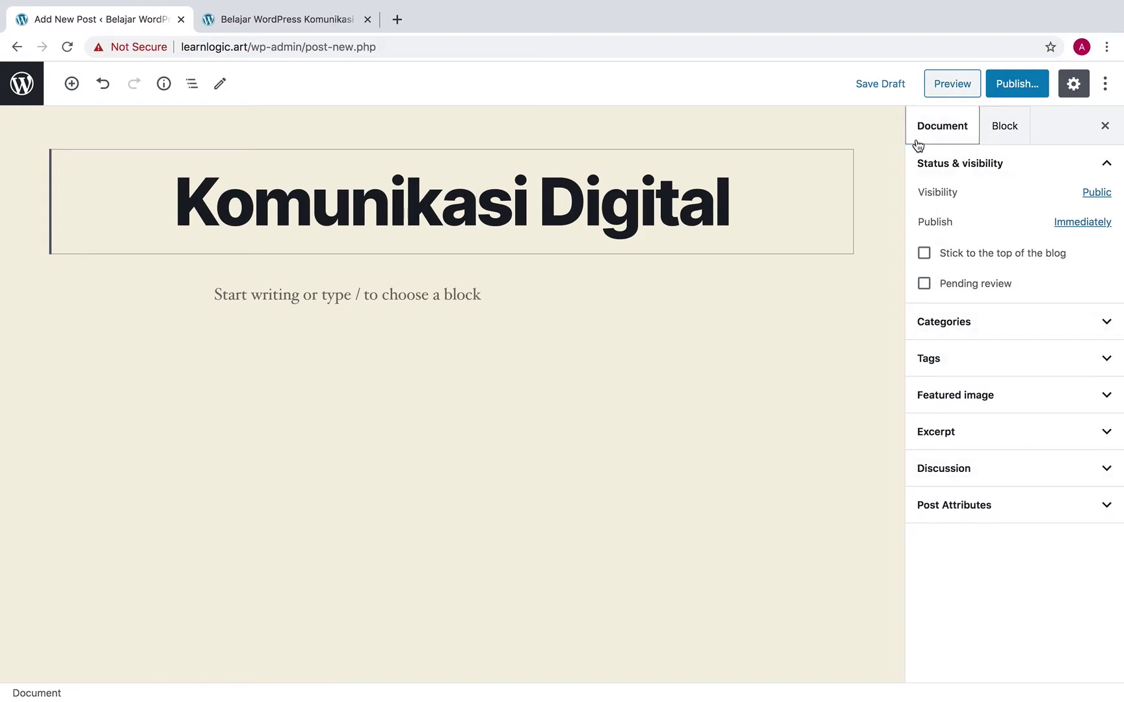
pyautogui.click(999, 130)
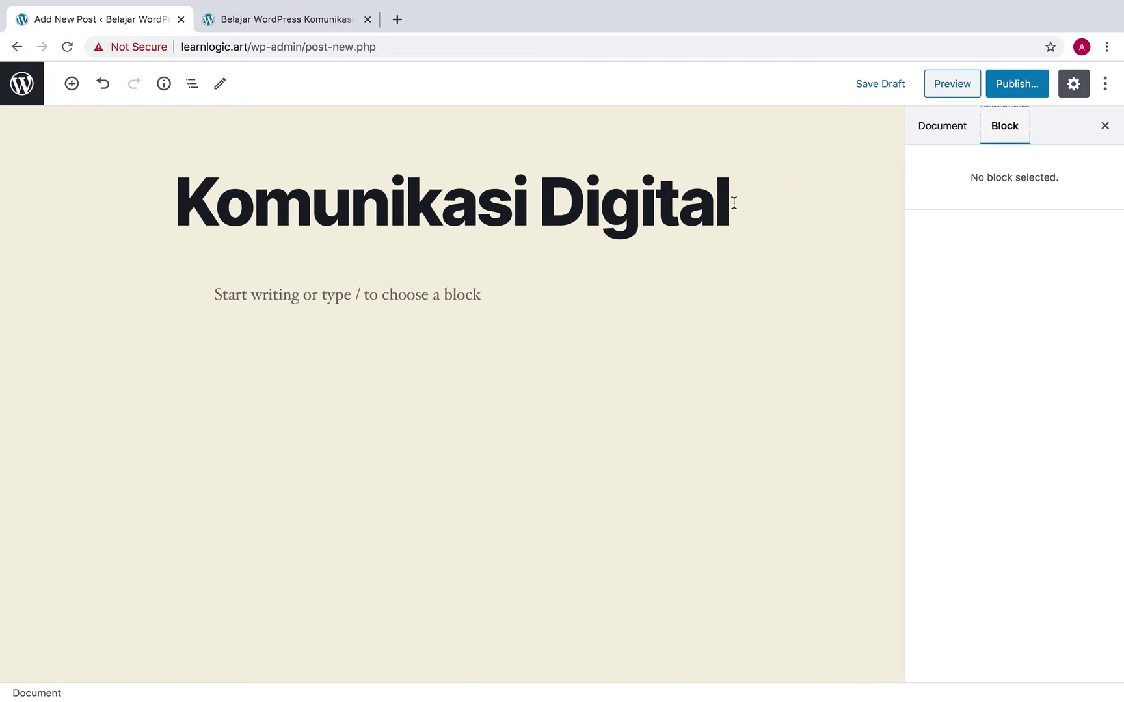
pyautogui.click(535, 205)
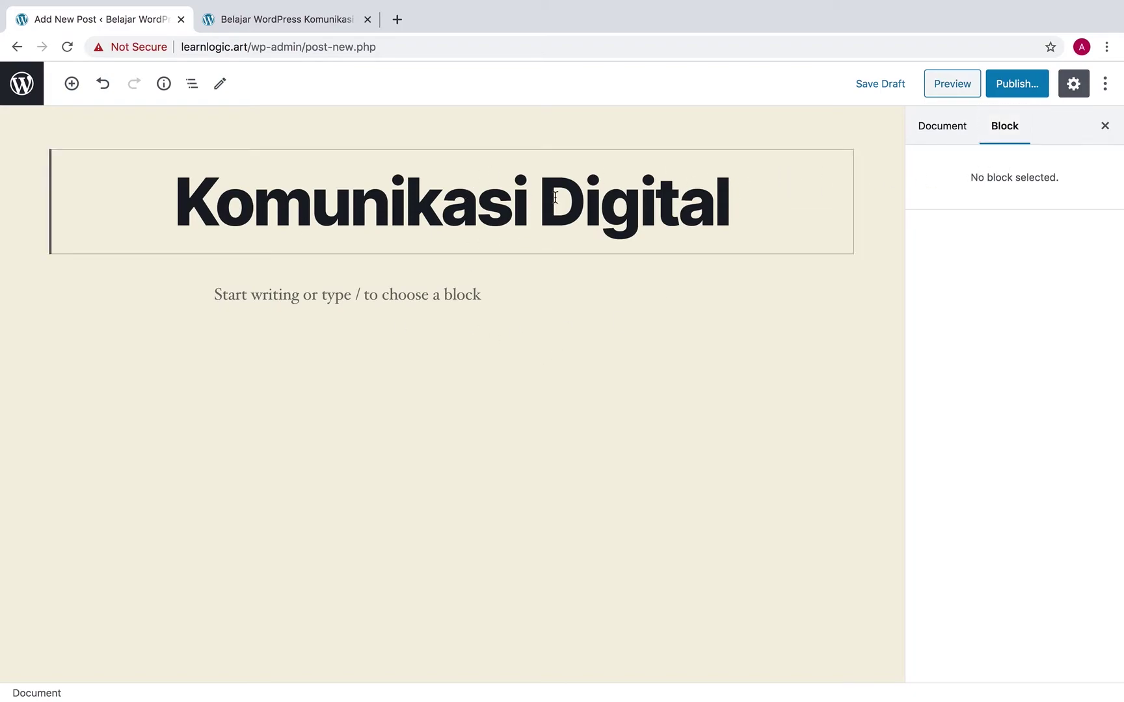
pyautogui.click(441, 286)
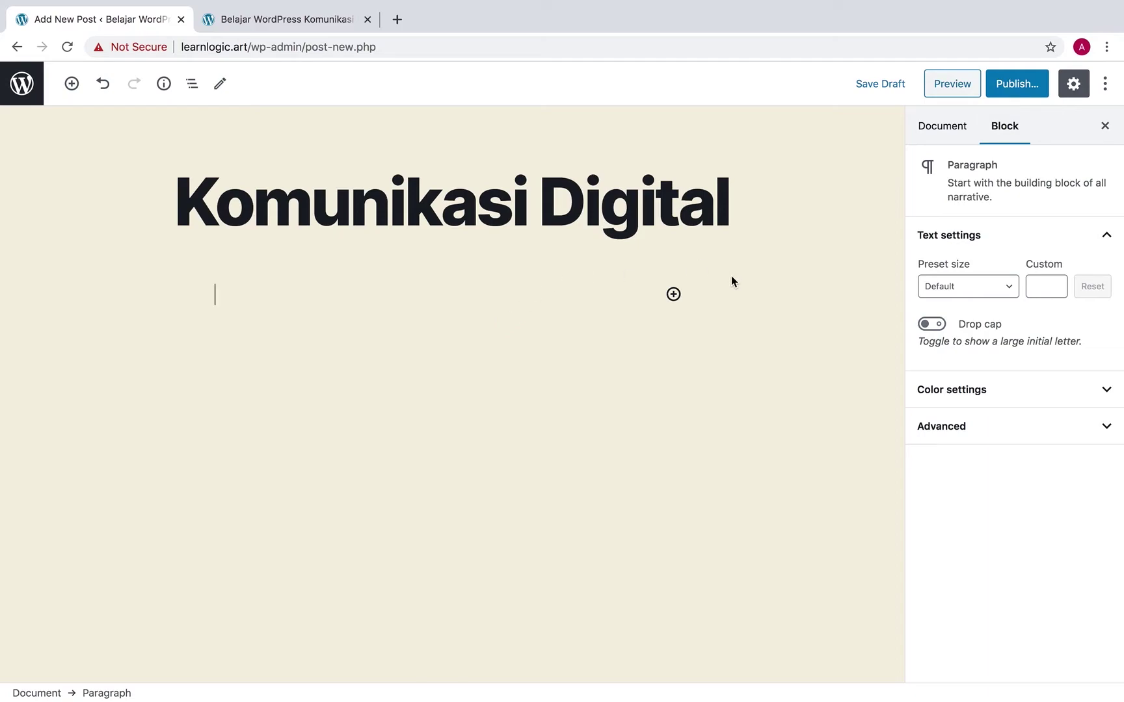
pyautogui.click(675, 296)
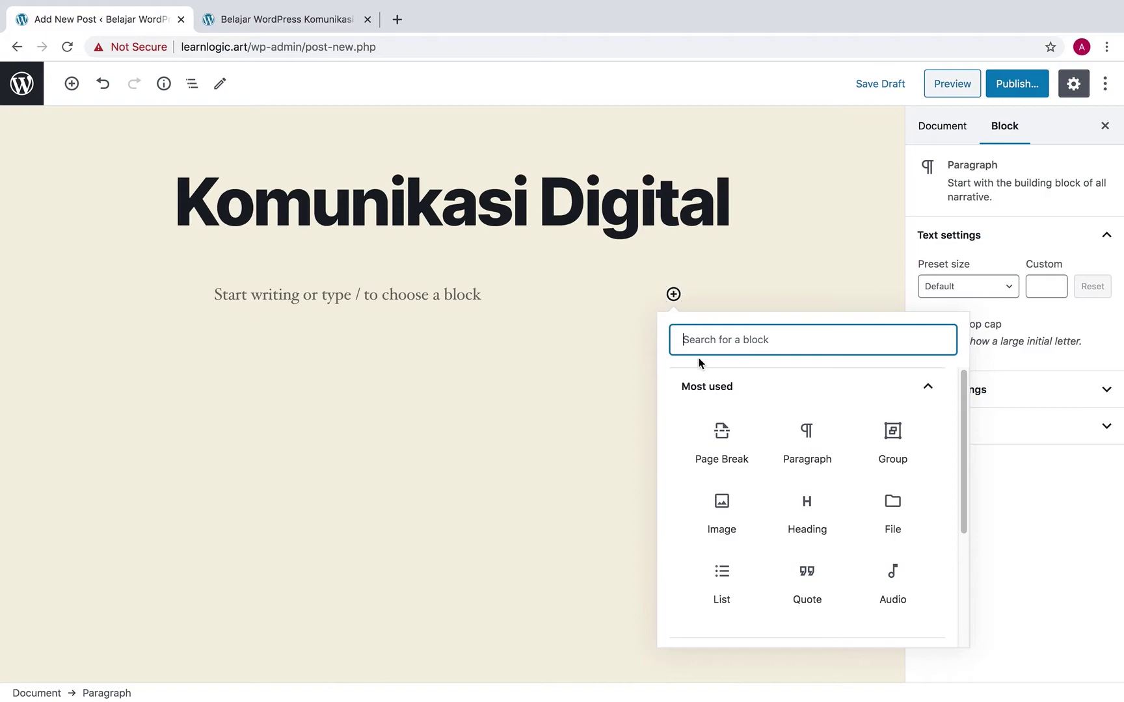
pyautogui.click(741, 388)
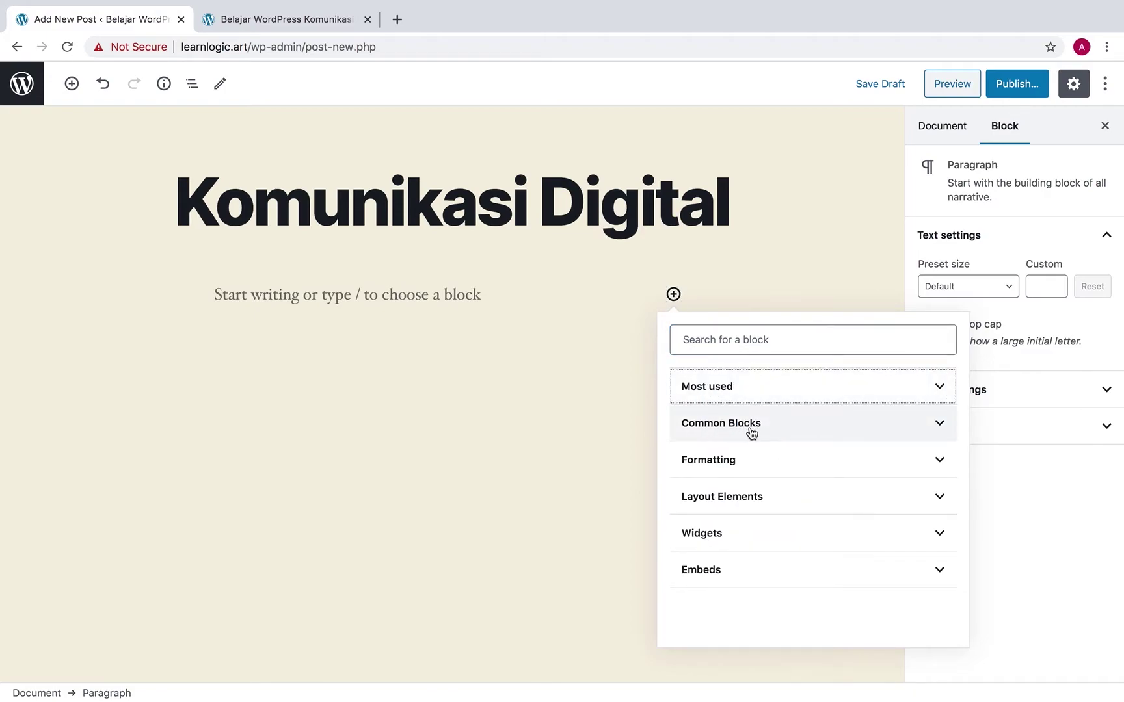
pyautogui.click(774, 431)
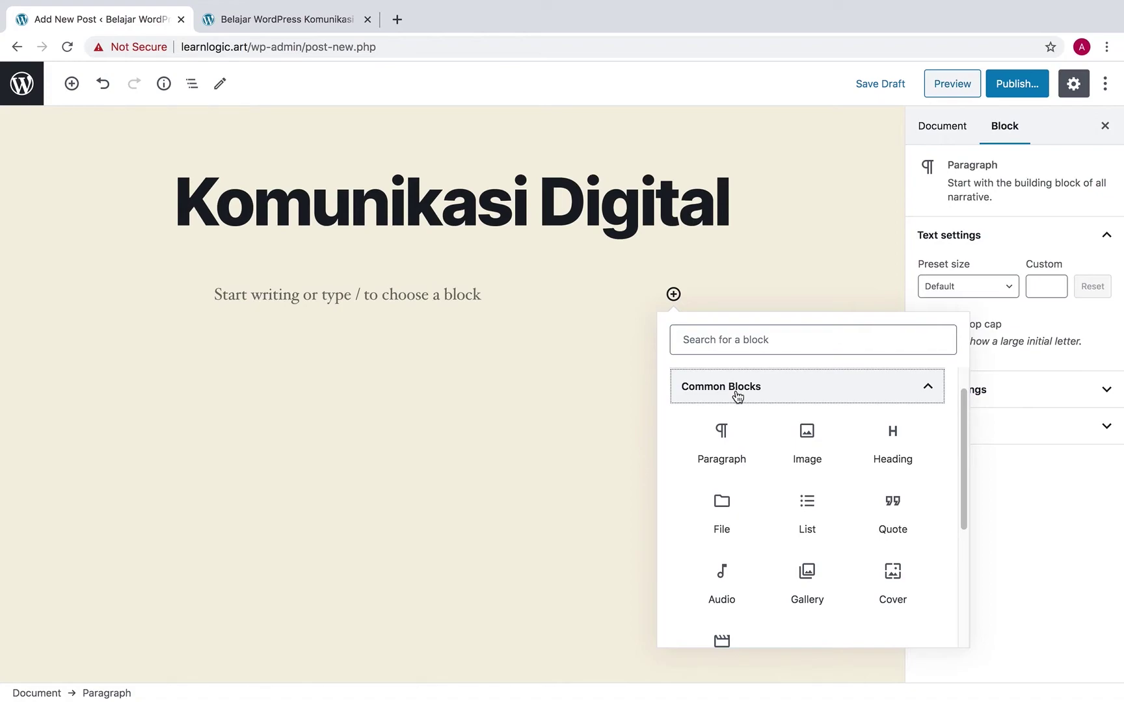
pyautogui.click(737, 452)
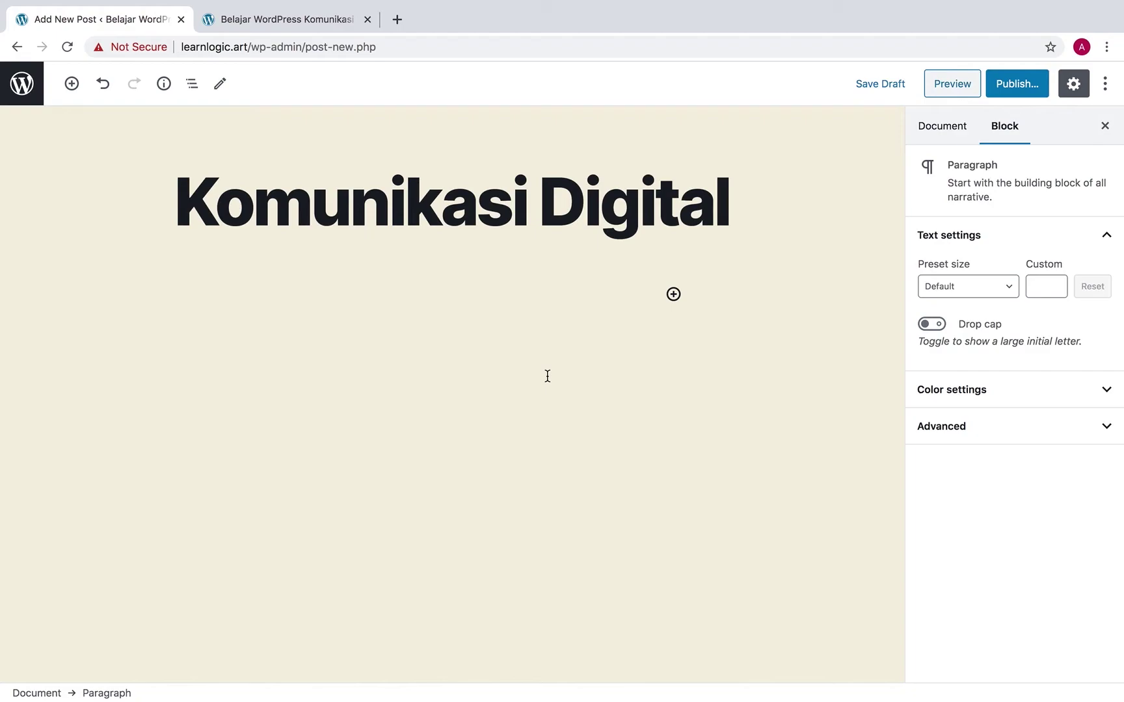
# Type the intro sentence beginning 'Di Komunikasi Digital kita akan belajar membuat blog dan wesbite…'
pyautogui.write('Di Komunikasi D')
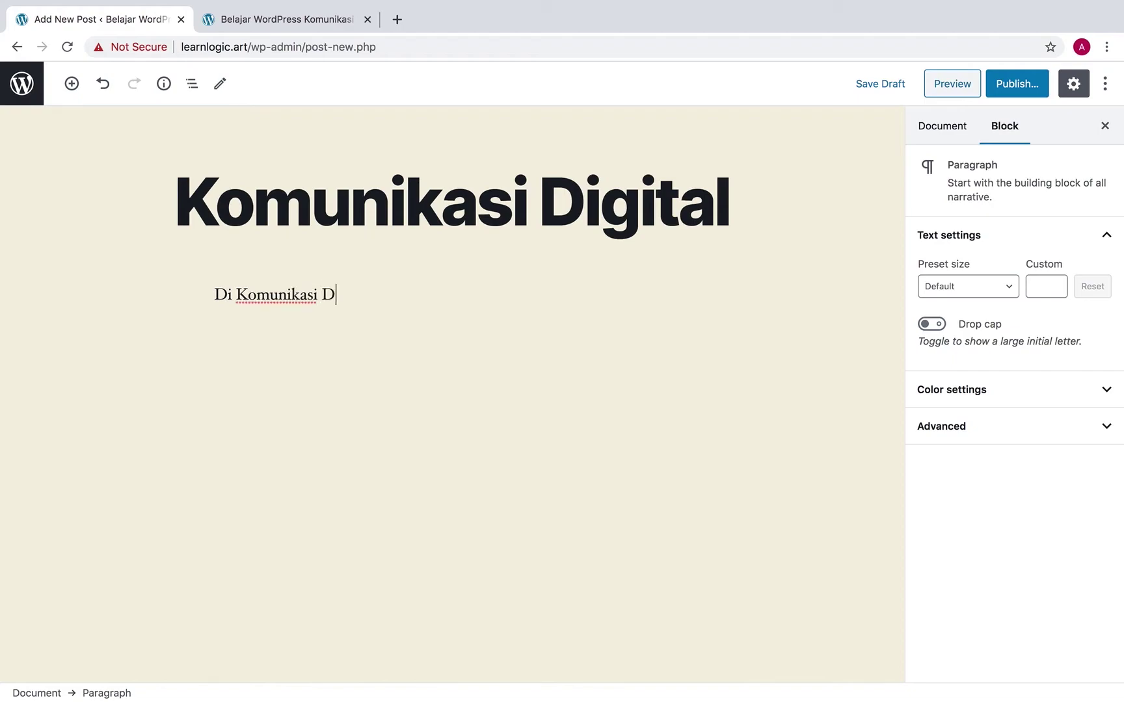
pyautogui.write('igital kita akan ')
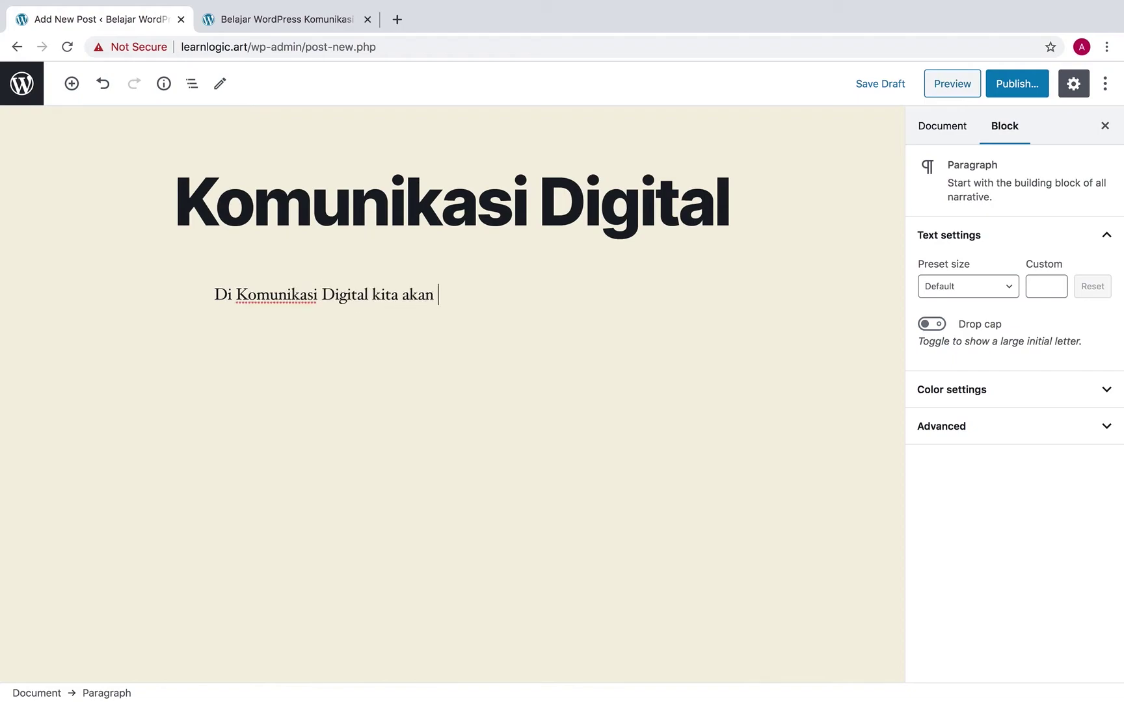
pyautogui.write('belajar membuat ')
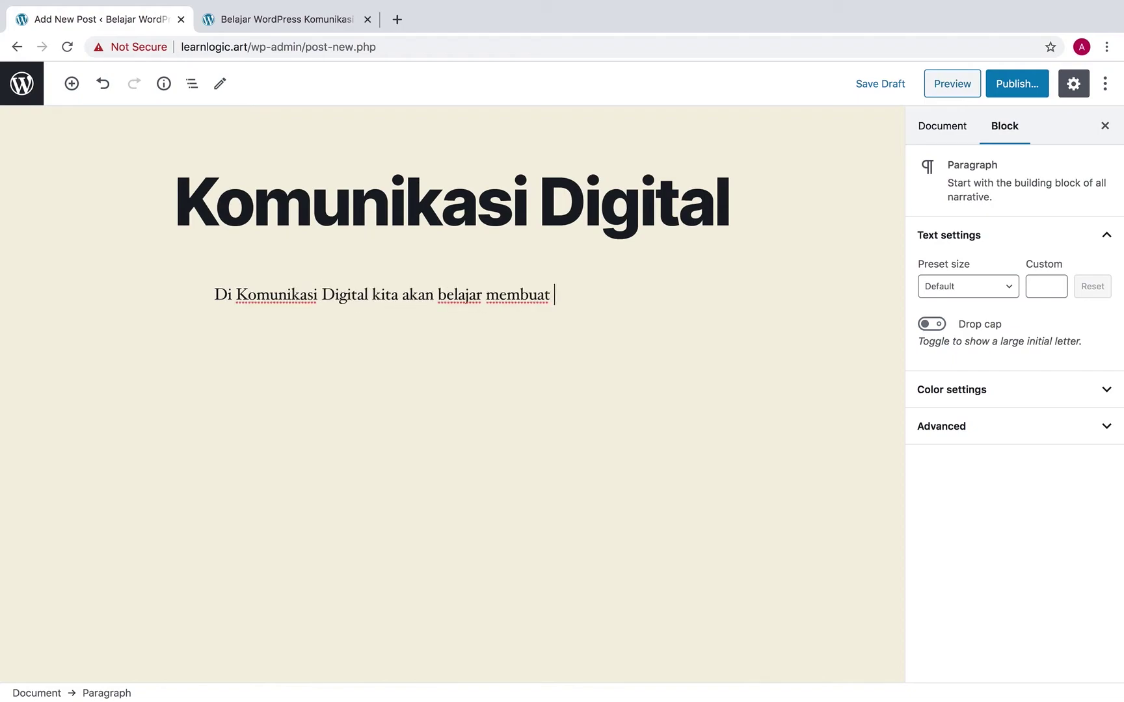
pyautogui.write('blog dan wesbite')
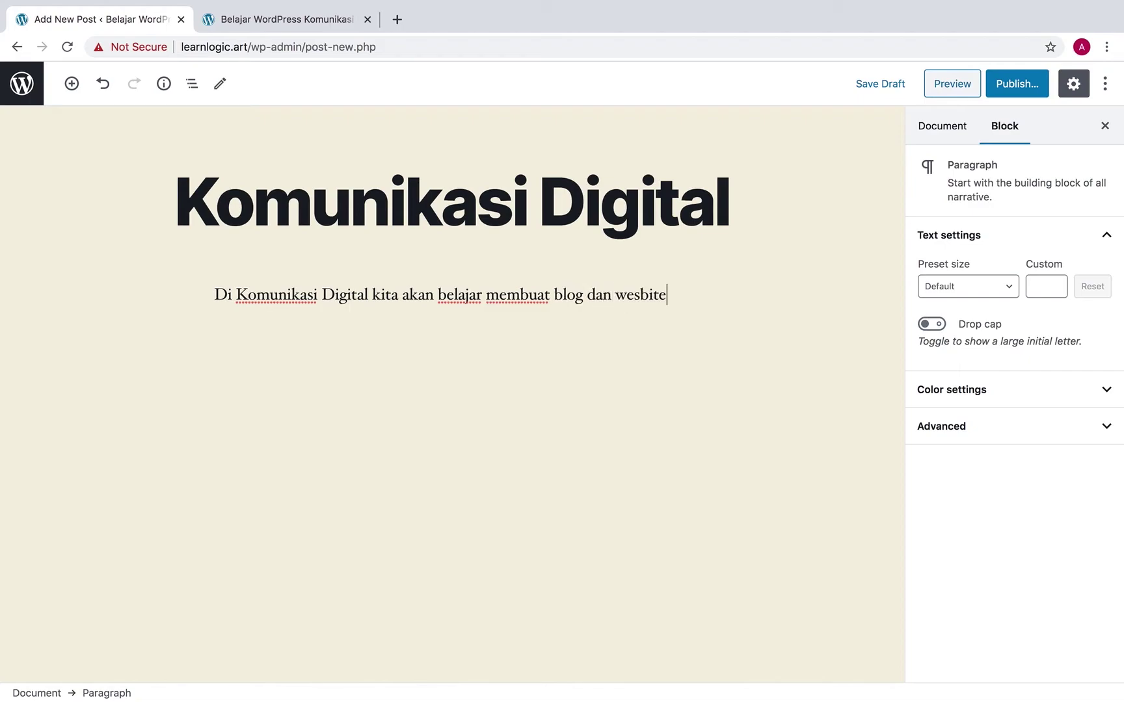
pyautogui.write(', untuk pr')
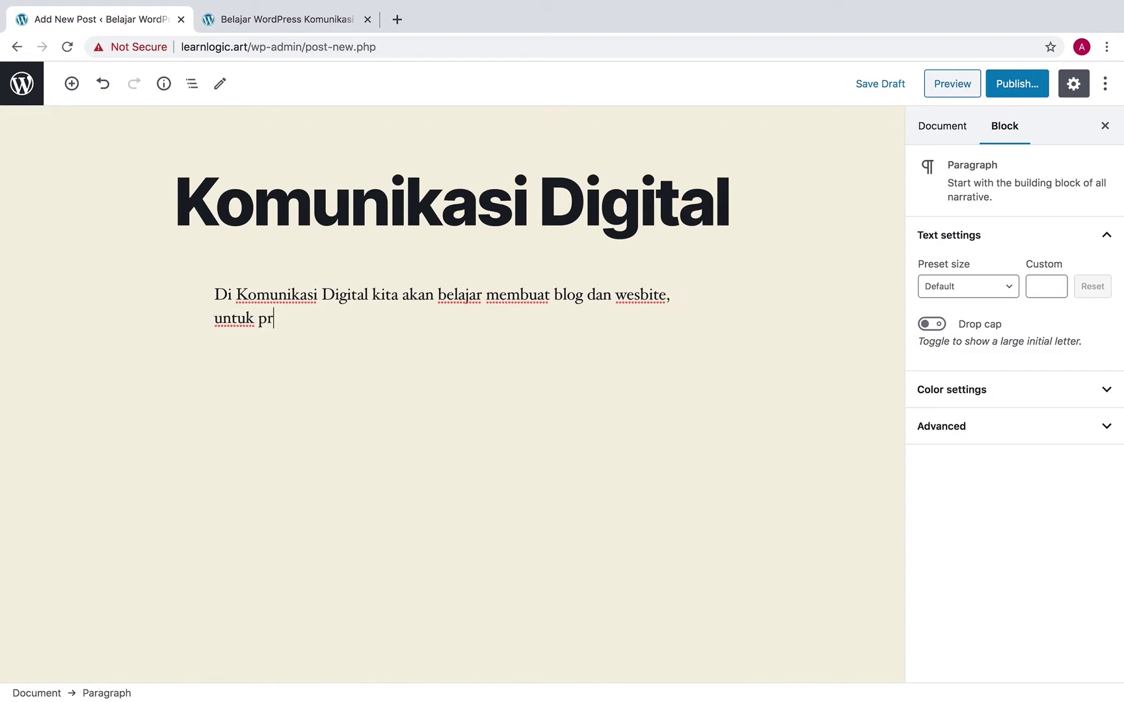
pyautogui.write('oject pertama k')
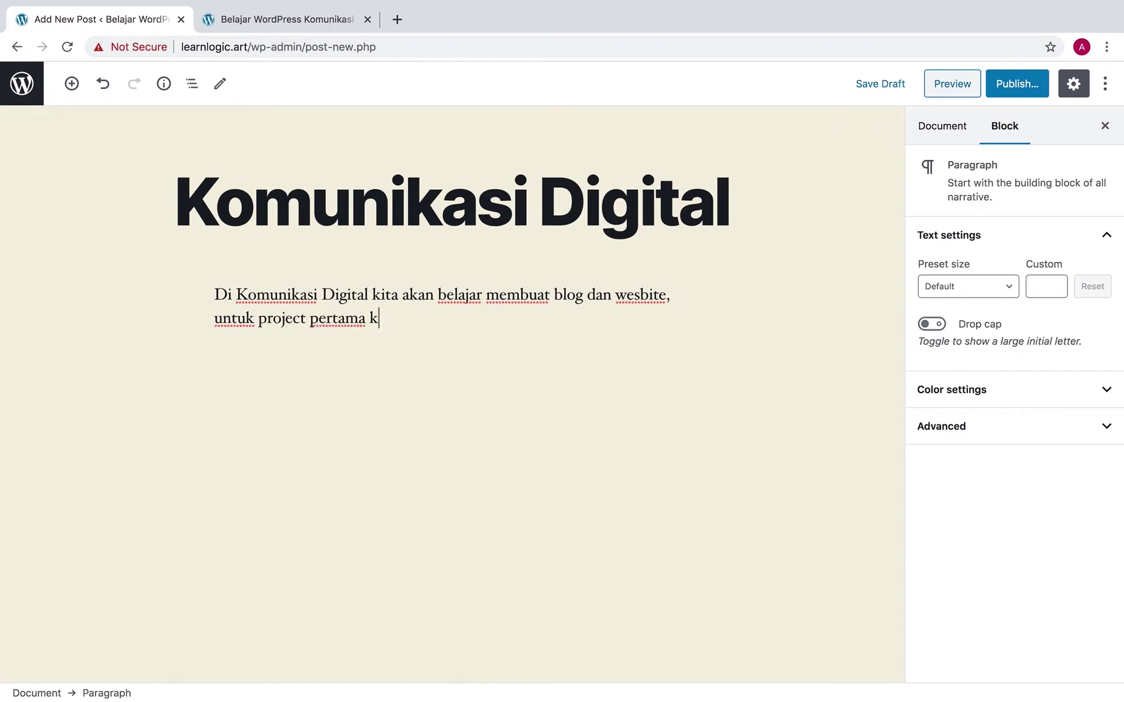
pyautogui.write('ita akan membuat ')
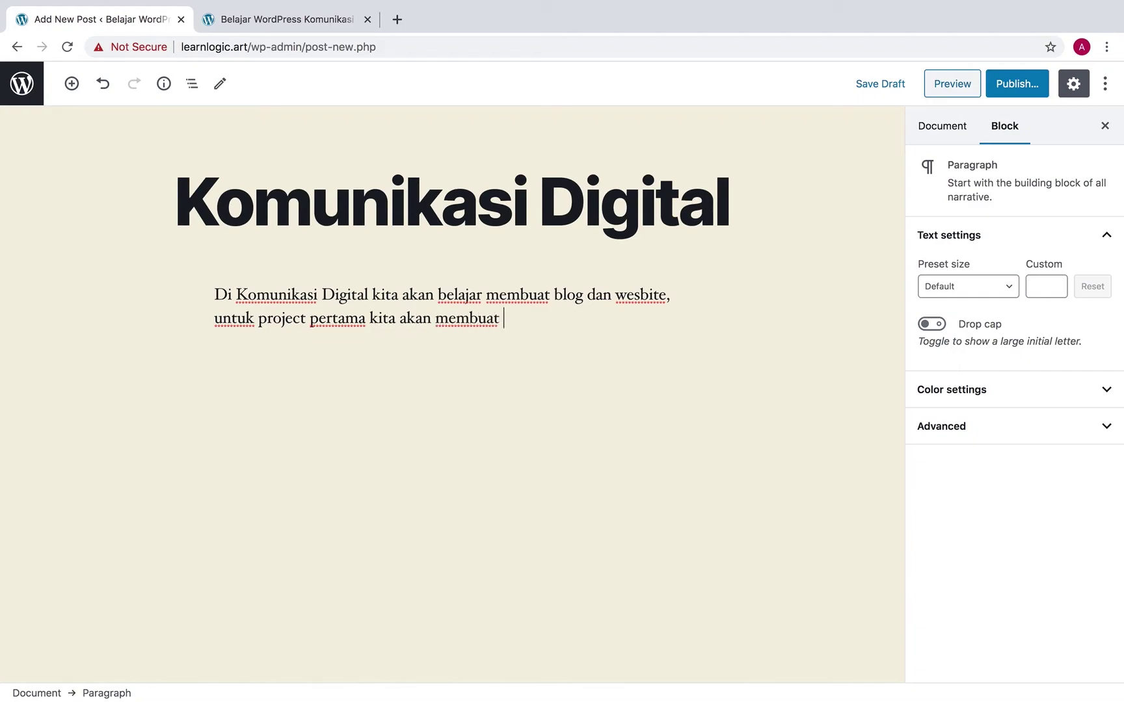
pyautogui.write('website Portofolio selama kulioa')
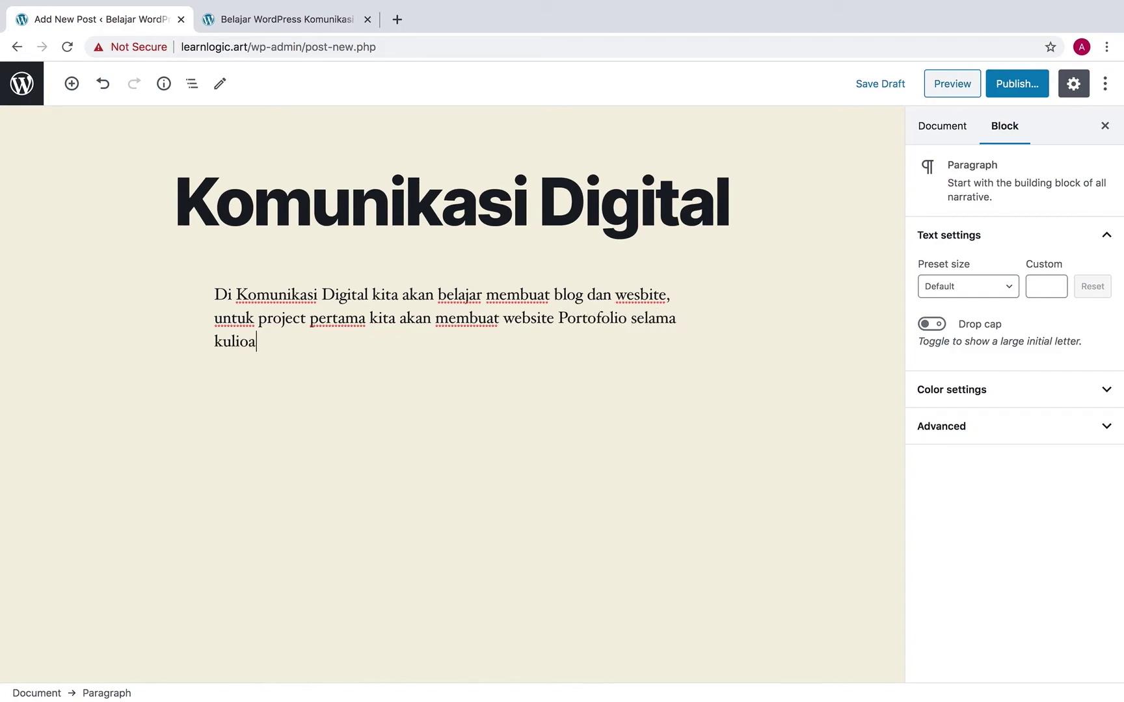
pyautogui.press('BackSpace')
pyautogui.press('BackSpace')
pyautogui.write('ah di ATVI.')
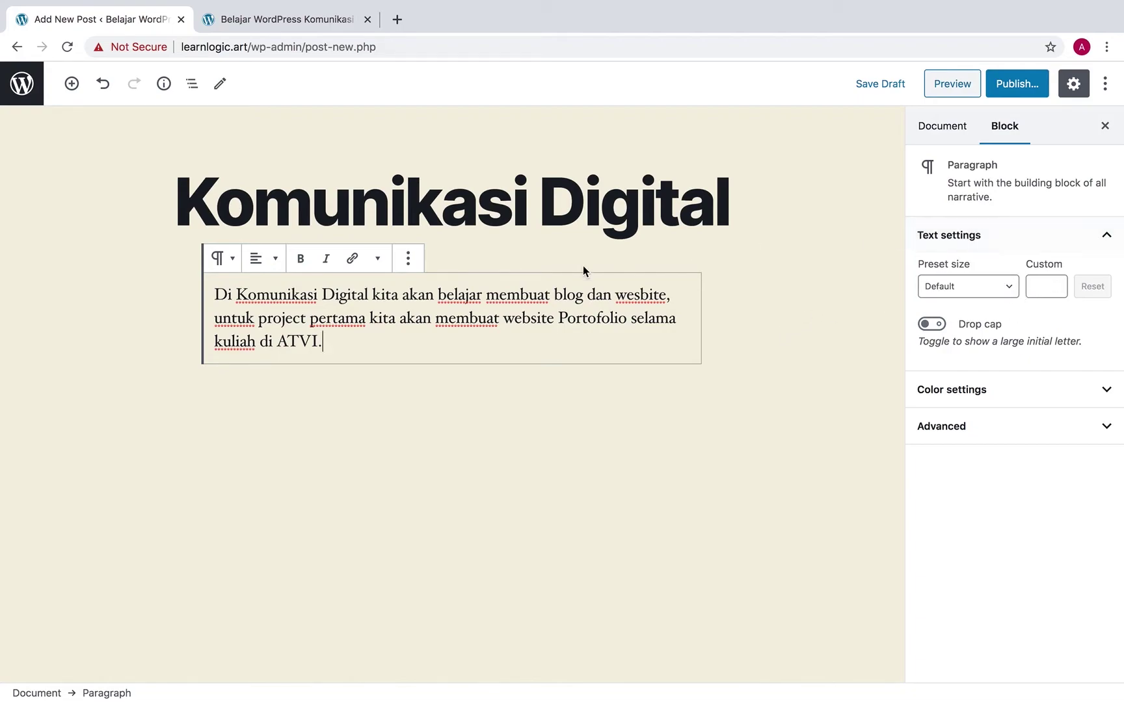
# Centre-align the opening paragraph
pyautogui.moveTo(323, 341); pyautogui.dragTo(220, 286)
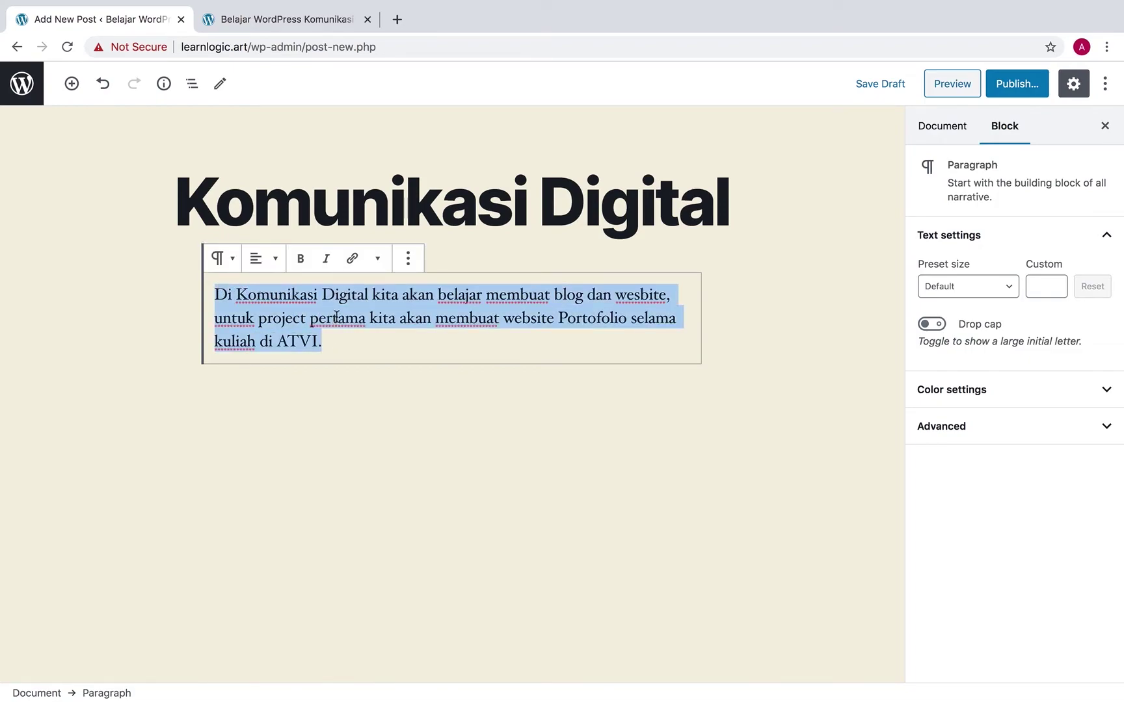
pyautogui.click(275, 260)
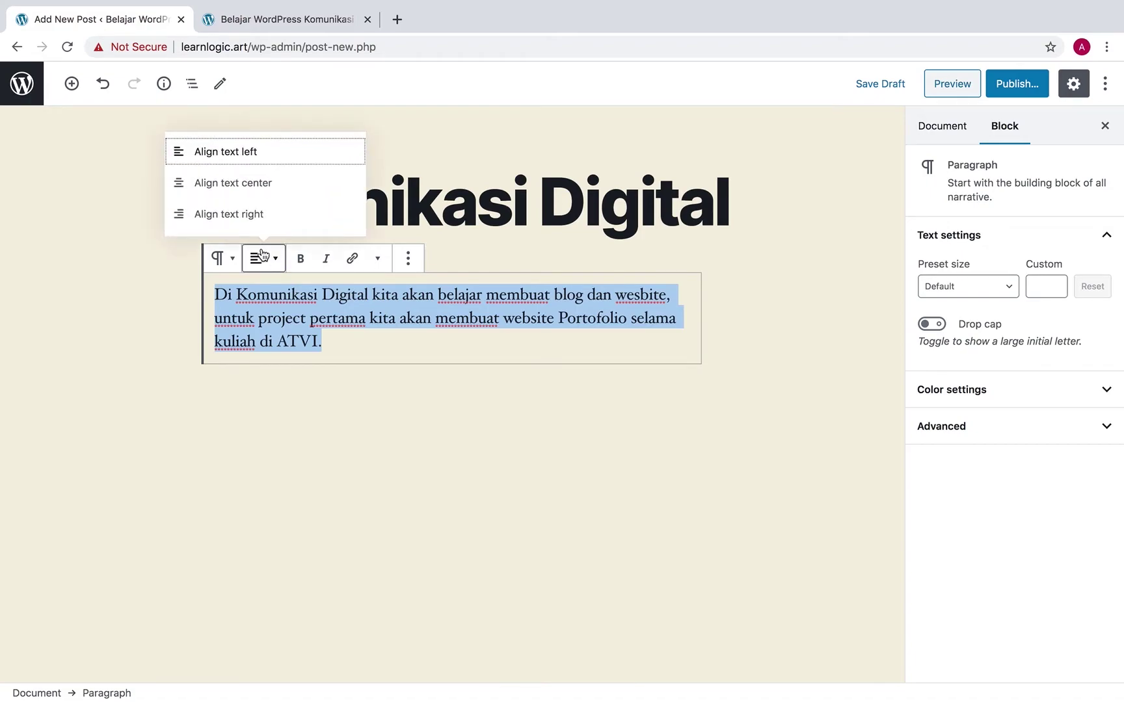
pyautogui.click(255, 187)
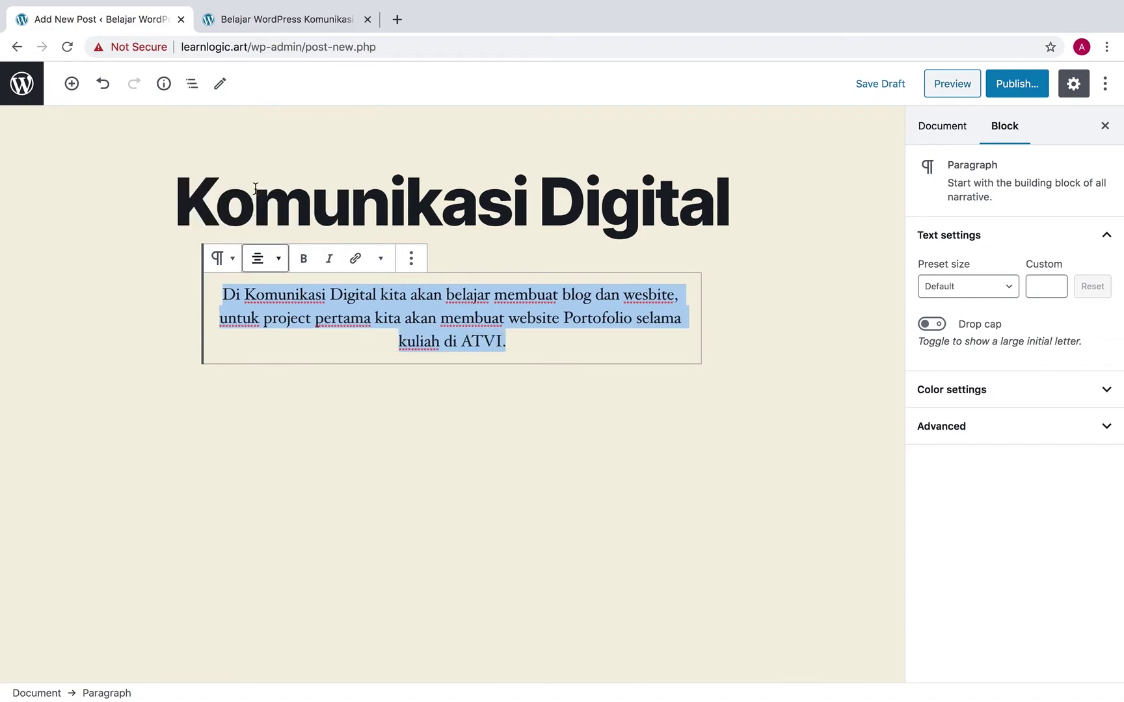
pyautogui.click(400, 339)
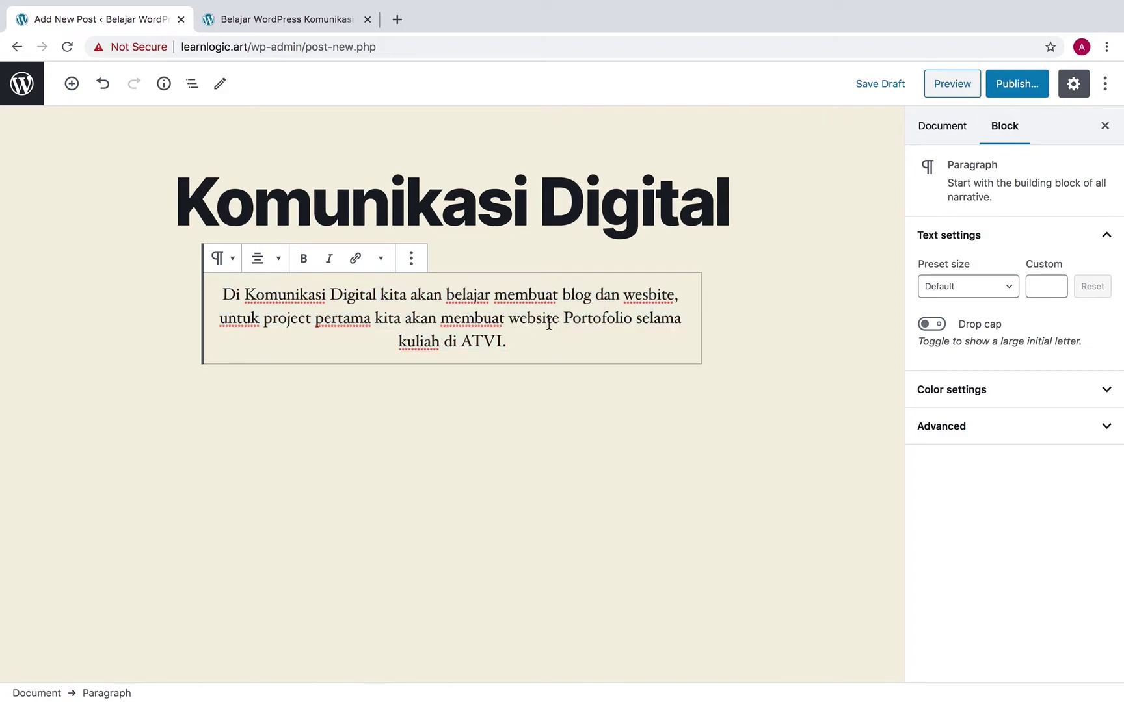
# Bold the phrase 'website Portofolio' and look over the block's options and conversion choices
pyautogui.moveTo(508, 319); pyautogui.dragTo(632, 323)
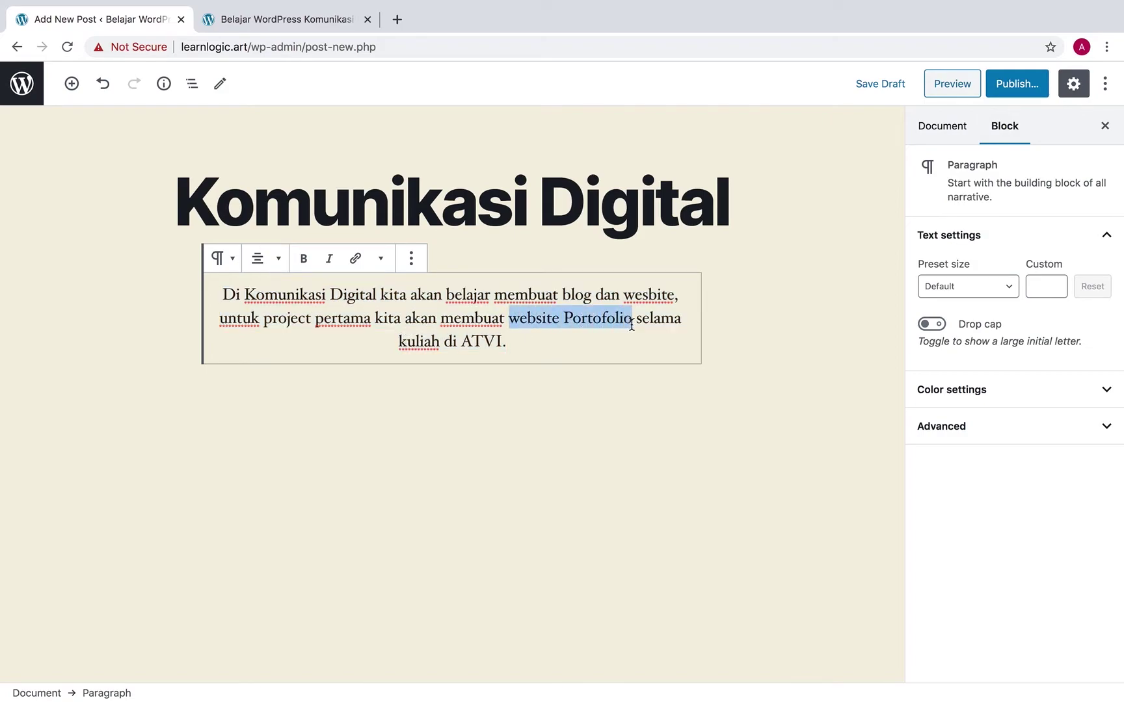
pyautogui.click(303, 260)
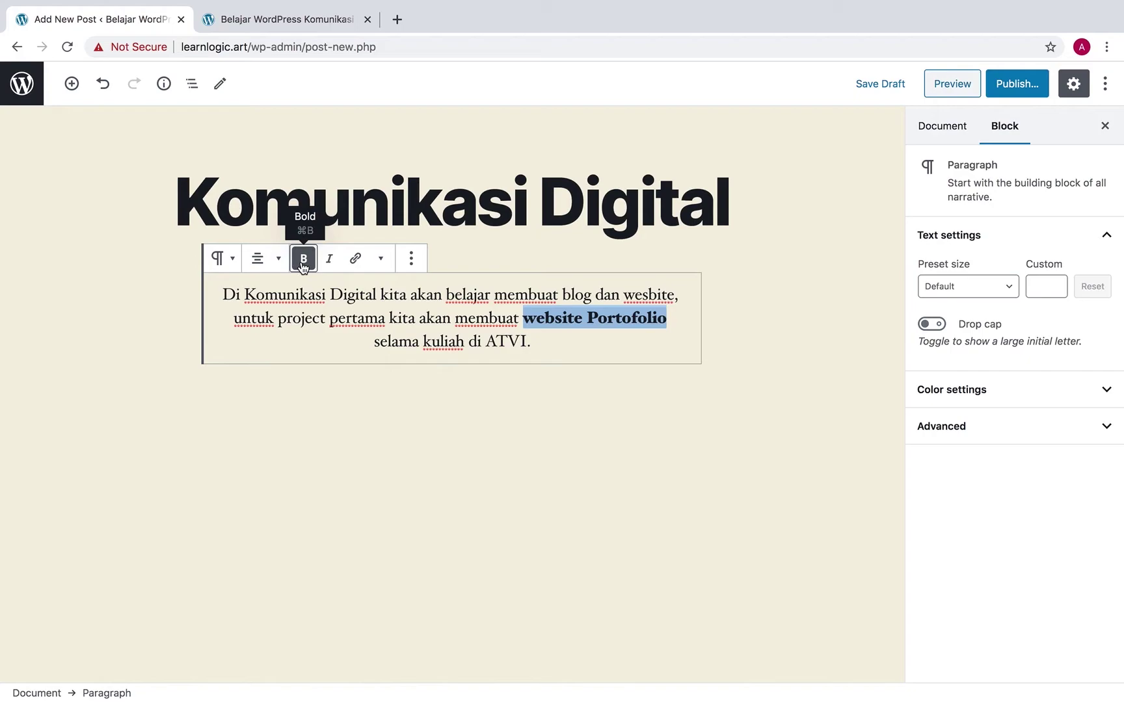
pyautogui.moveTo(524, 344); pyautogui.dragTo(215, 294)
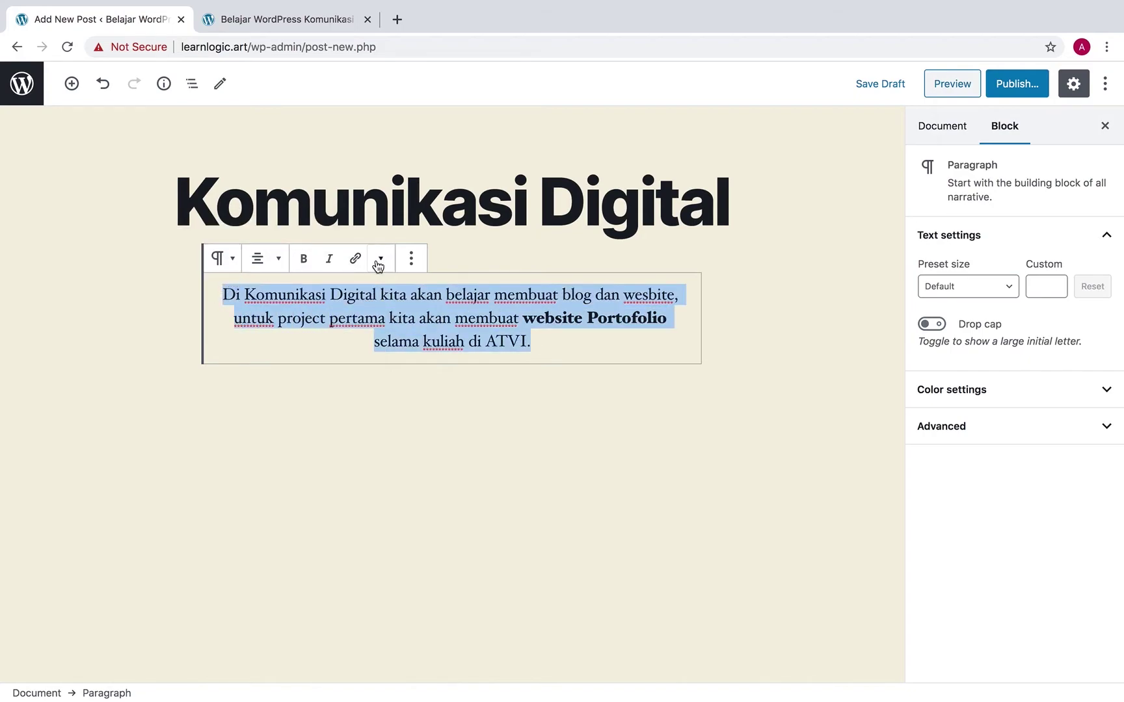
pyautogui.click(410, 265)
pyautogui.click(410, 263)
pyautogui.click(228, 264)
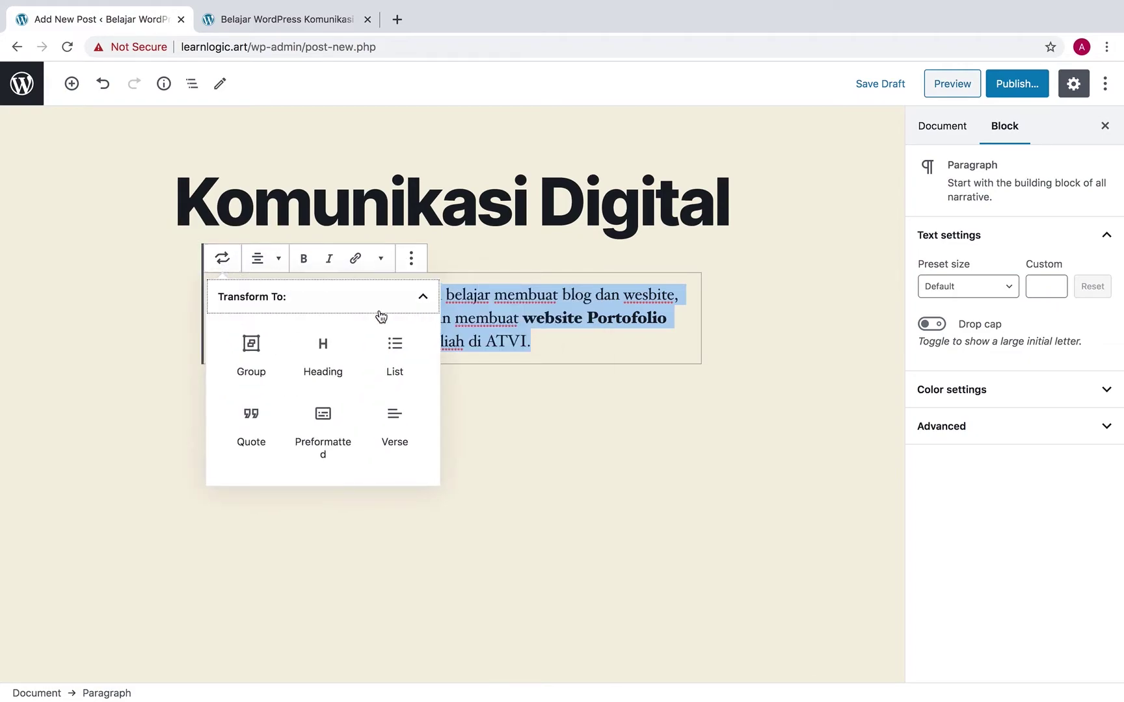
pyautogui.click(538, 337)
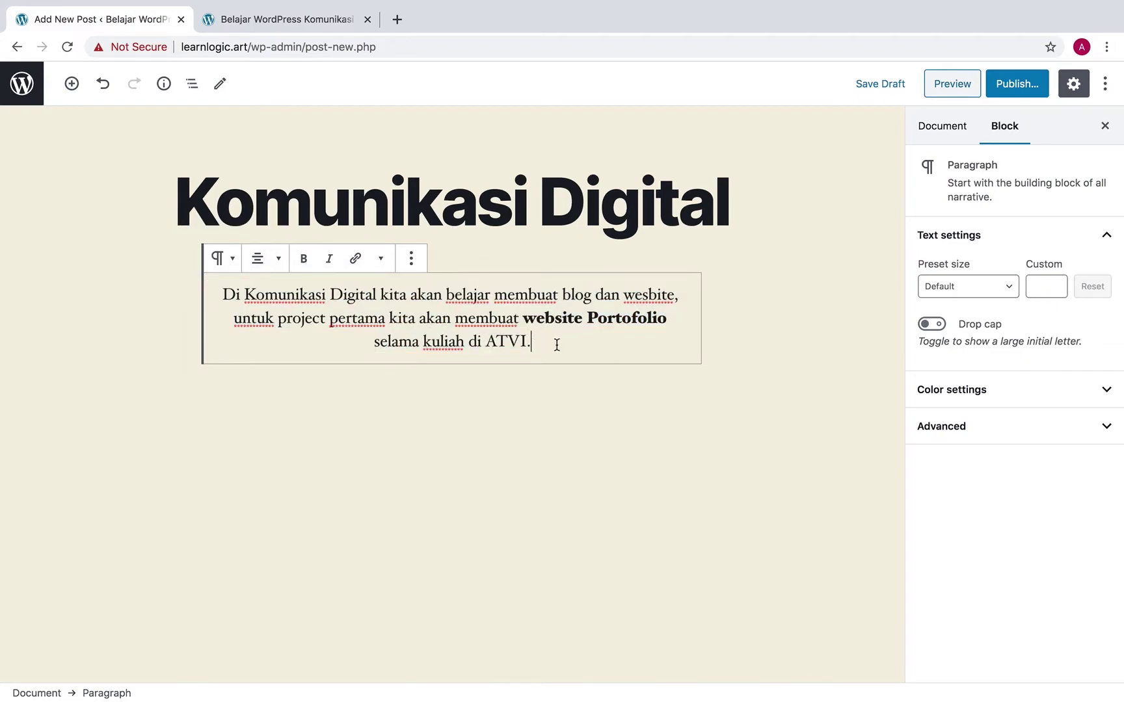
# Set the intro paragraph's font size to a custom 21
pyautogui.click(1006, 288)
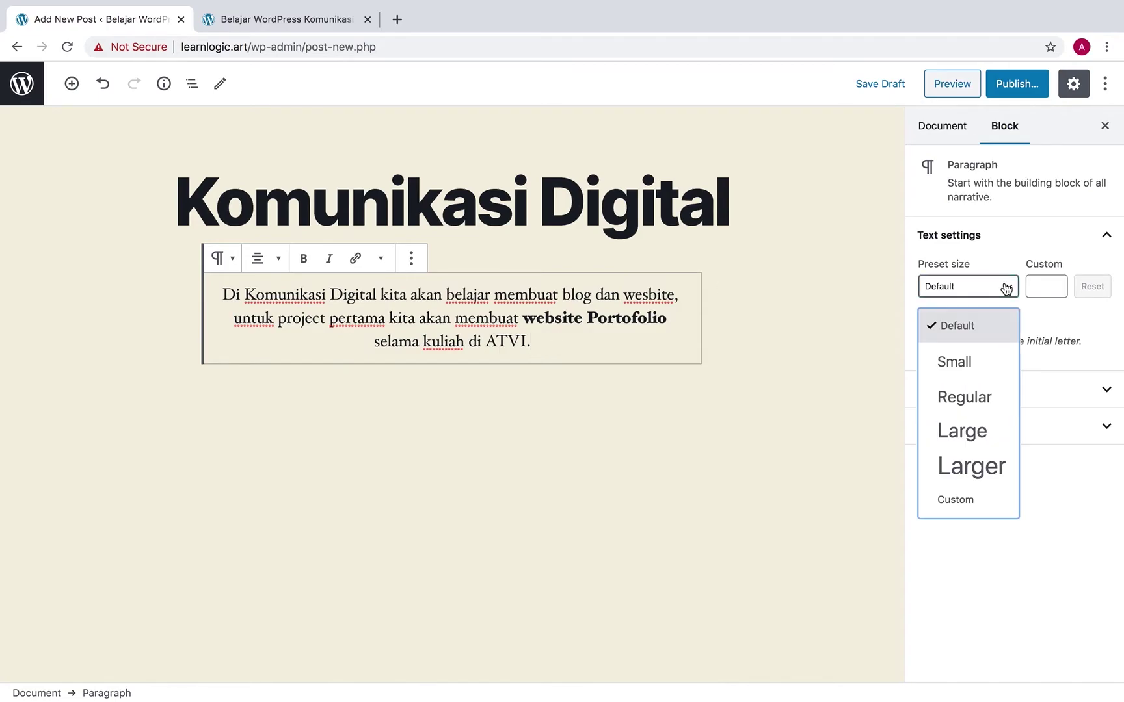
pyautogui.click(983, 363)
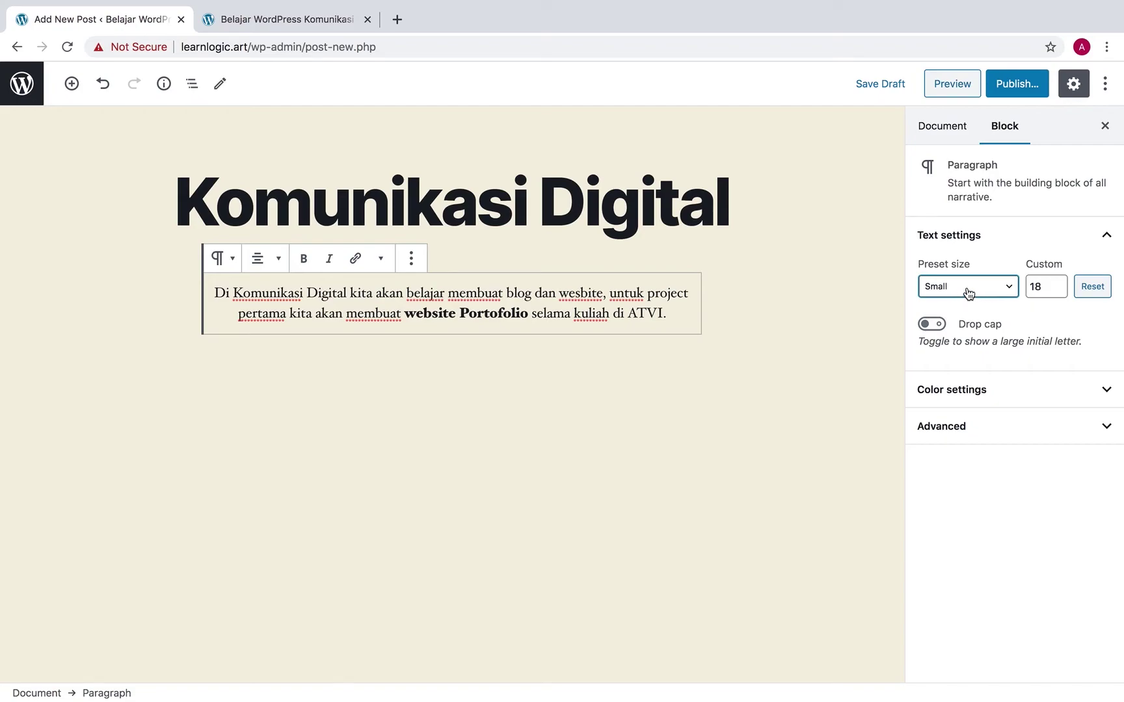
pyautogui.click(1057, 284)
pyautogui.click(1058, 283)
pyautogui.click(1058, 283)
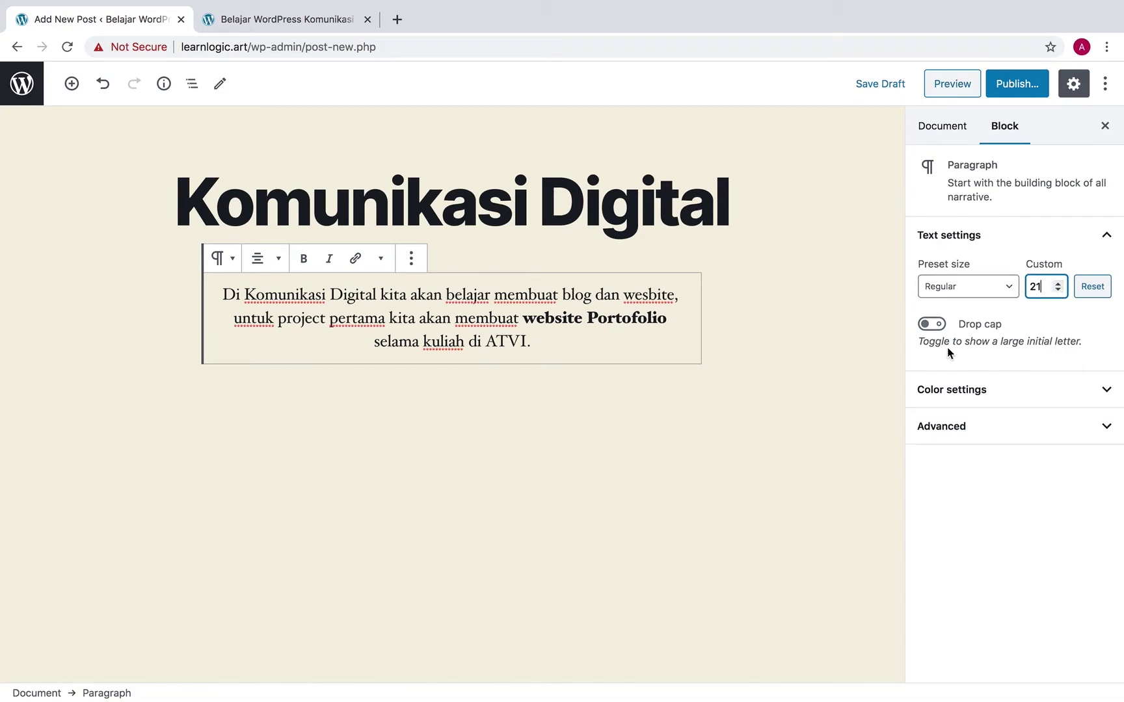
# Give the intro paragraph dark grey text on a cream background
pyautogui.click(1023, 392)
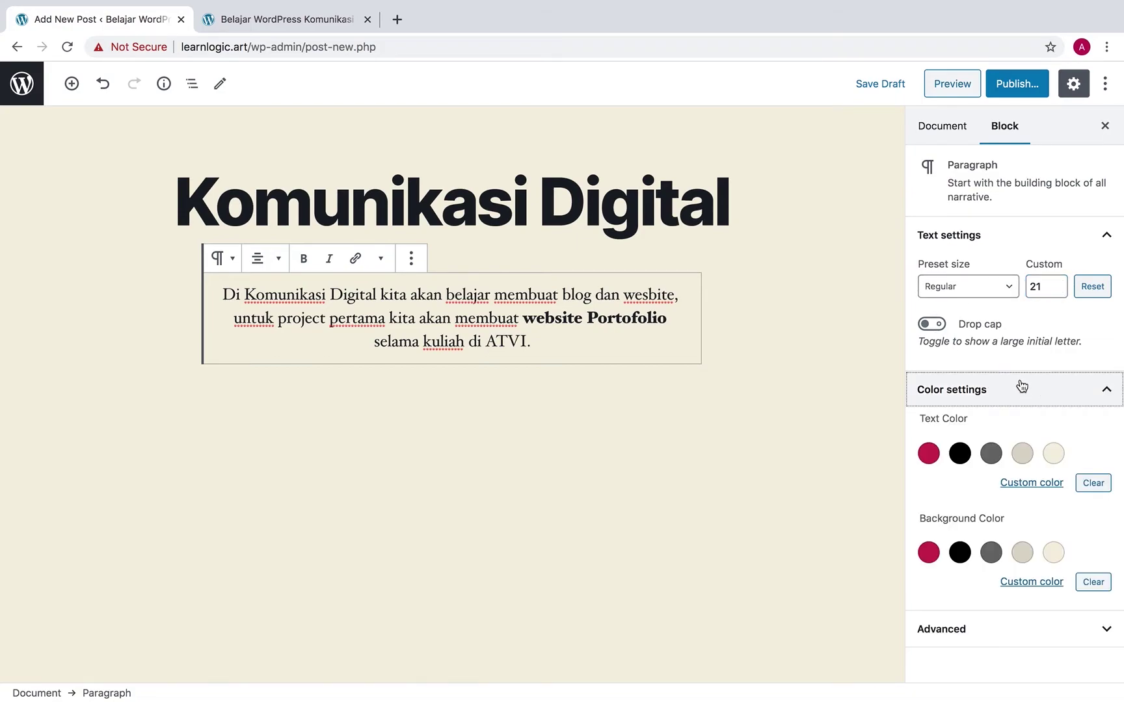
pyautogui.click(930, 456)
pyautogui.click(990, 455)
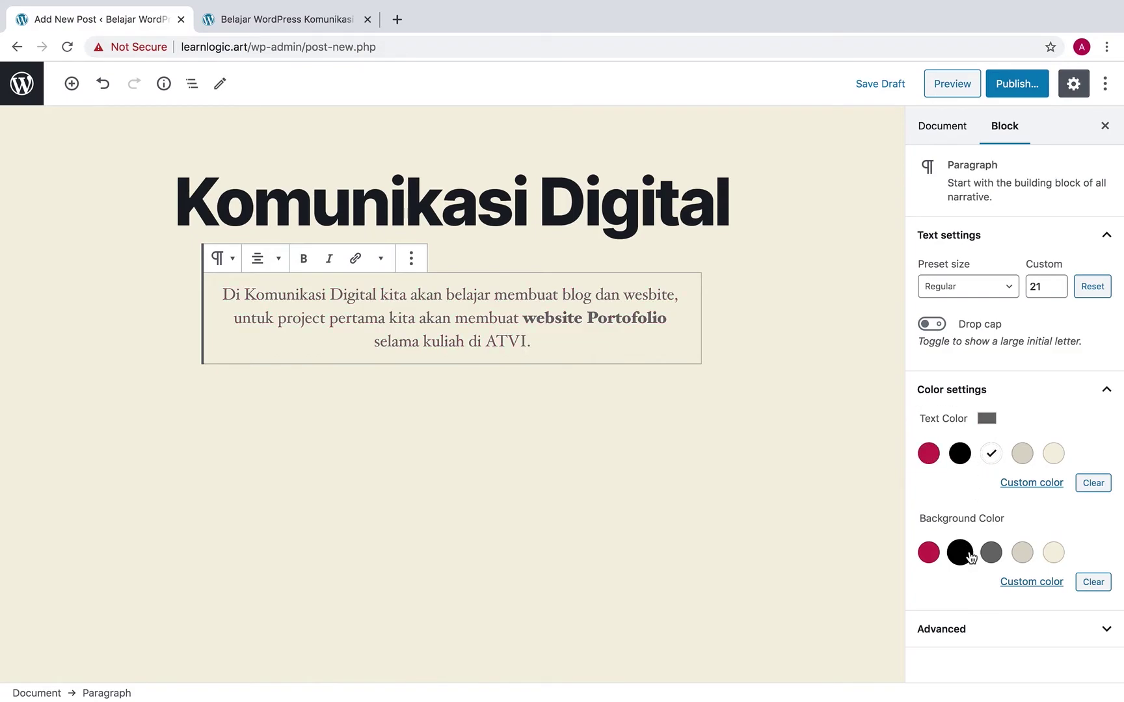
pyautogui.click(1023, 553)
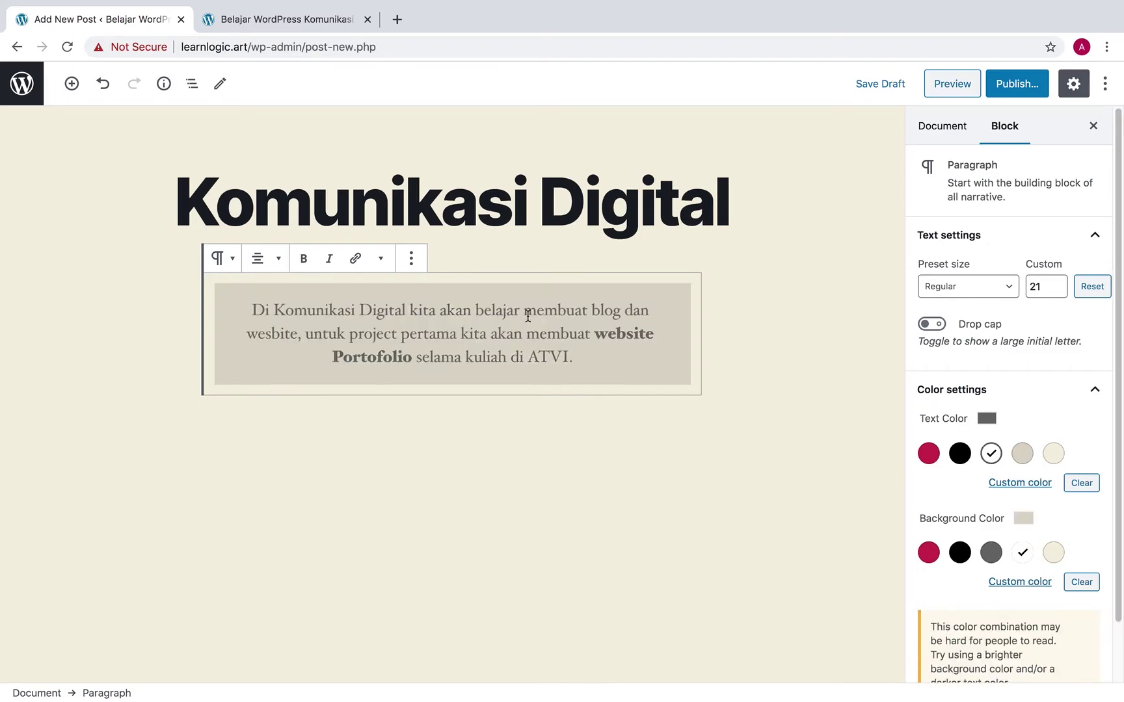
pyautogui.scroll(-1, 1034, 552)
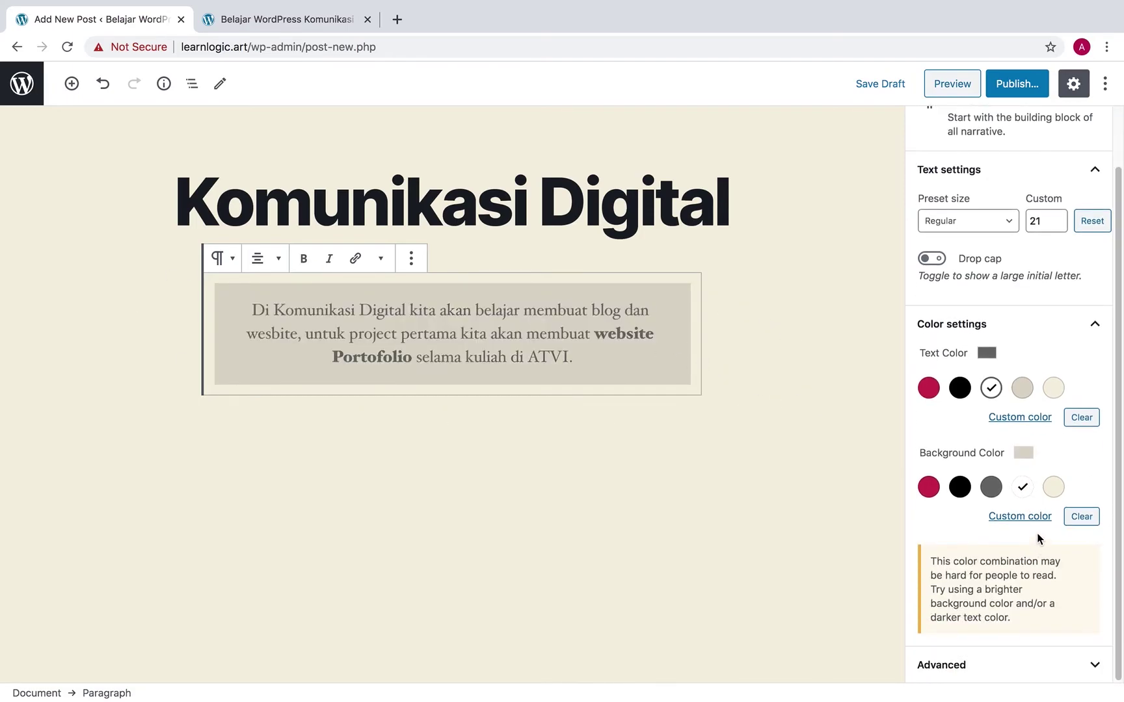
pyautogui.click(1053, 486)
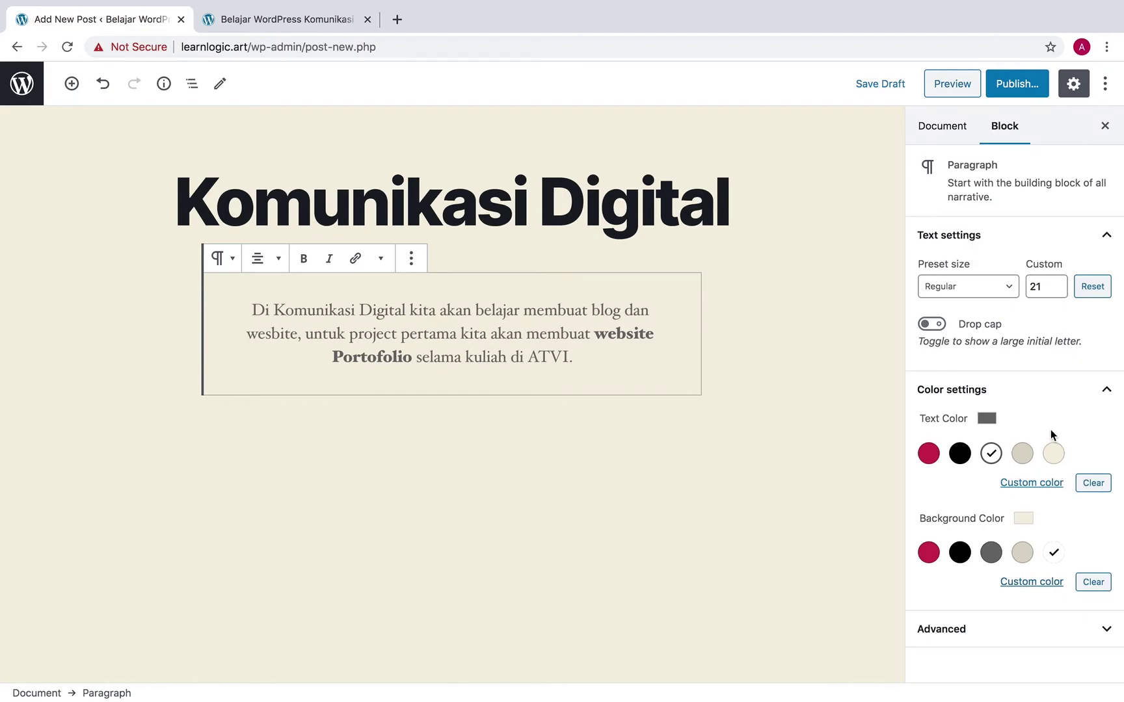
pyautogui.click(1019, 635)
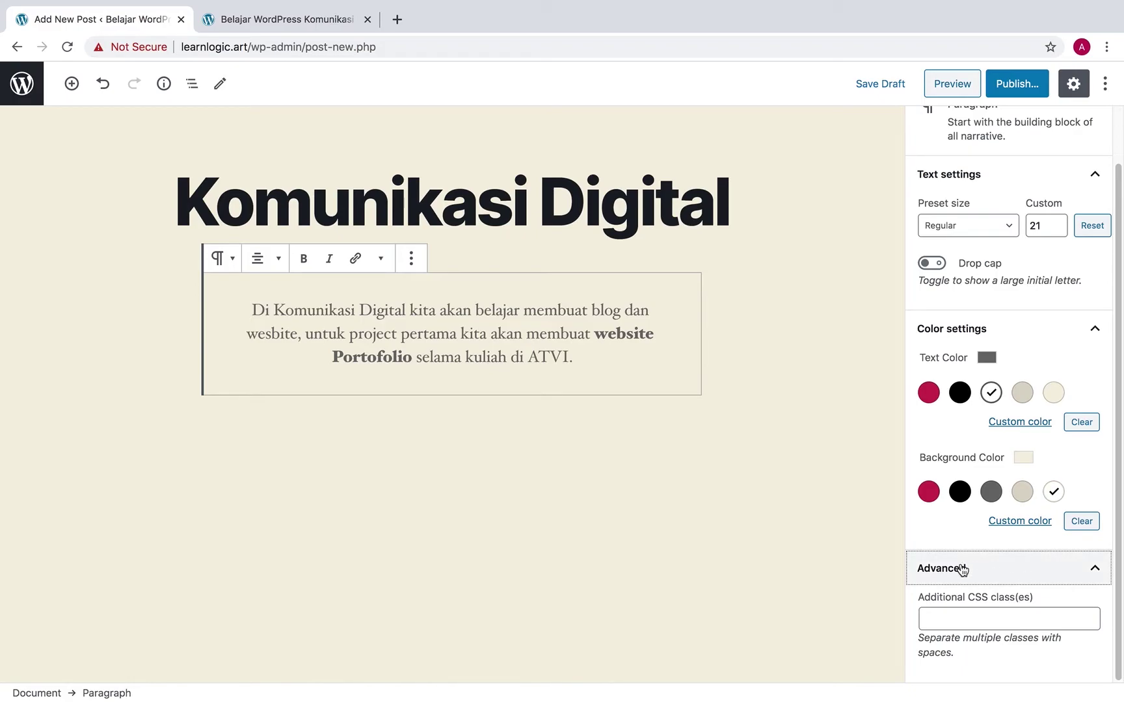
pyautogui.click(995, 569)
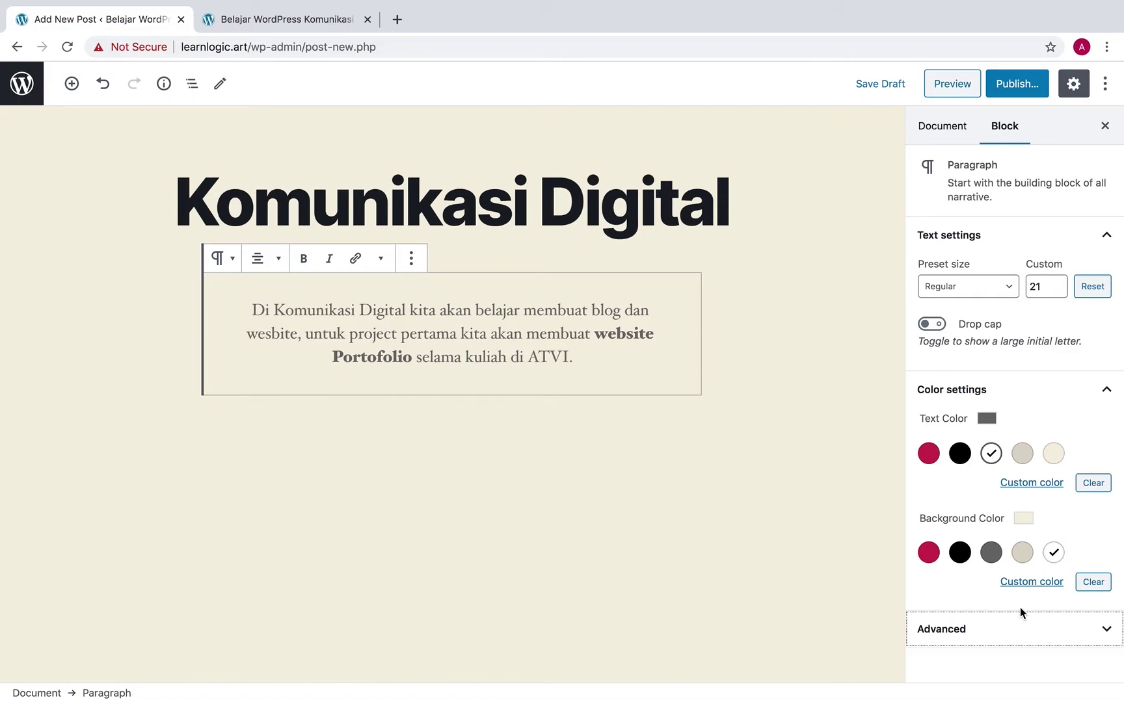
pyautogui.click(775, 405)
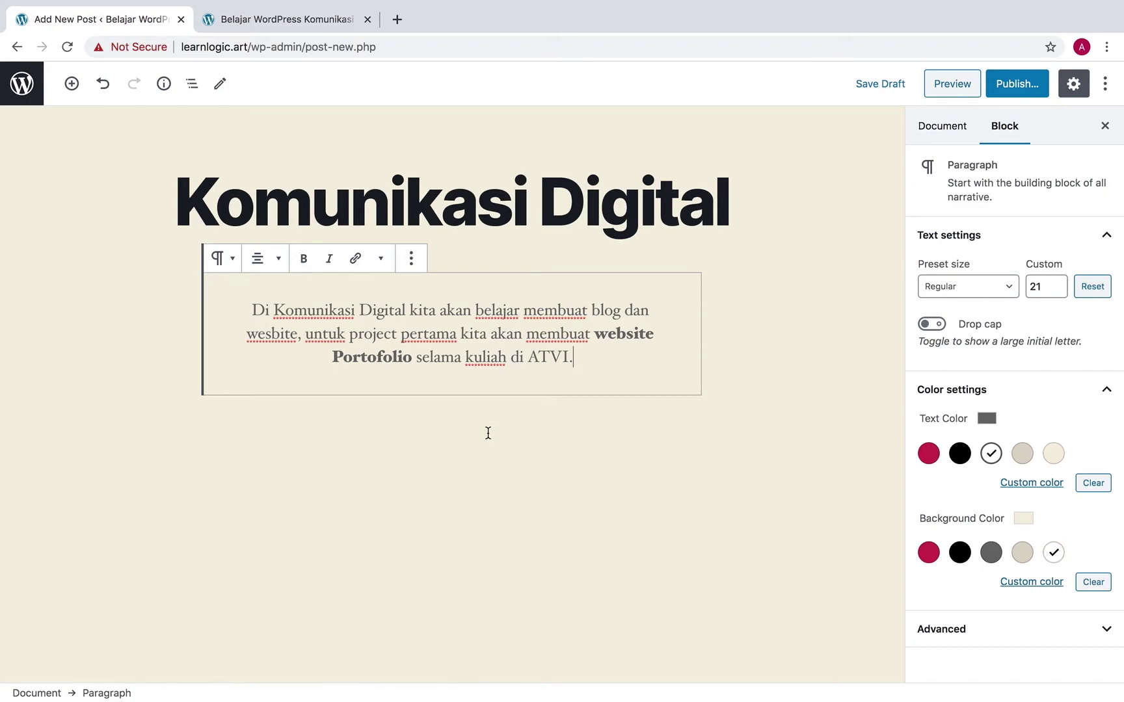
# Use the paragraph's More options menu to Insert After a new empty block
pyautogui.click(383, 259)
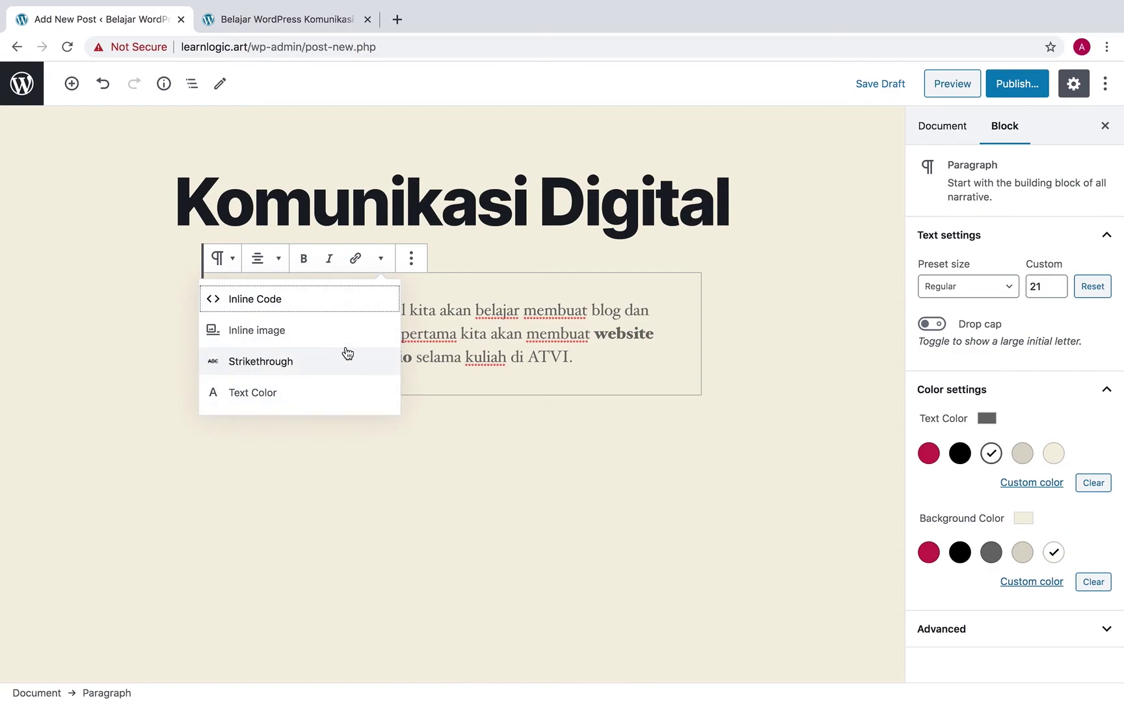
pyautogui.click(411, 260)
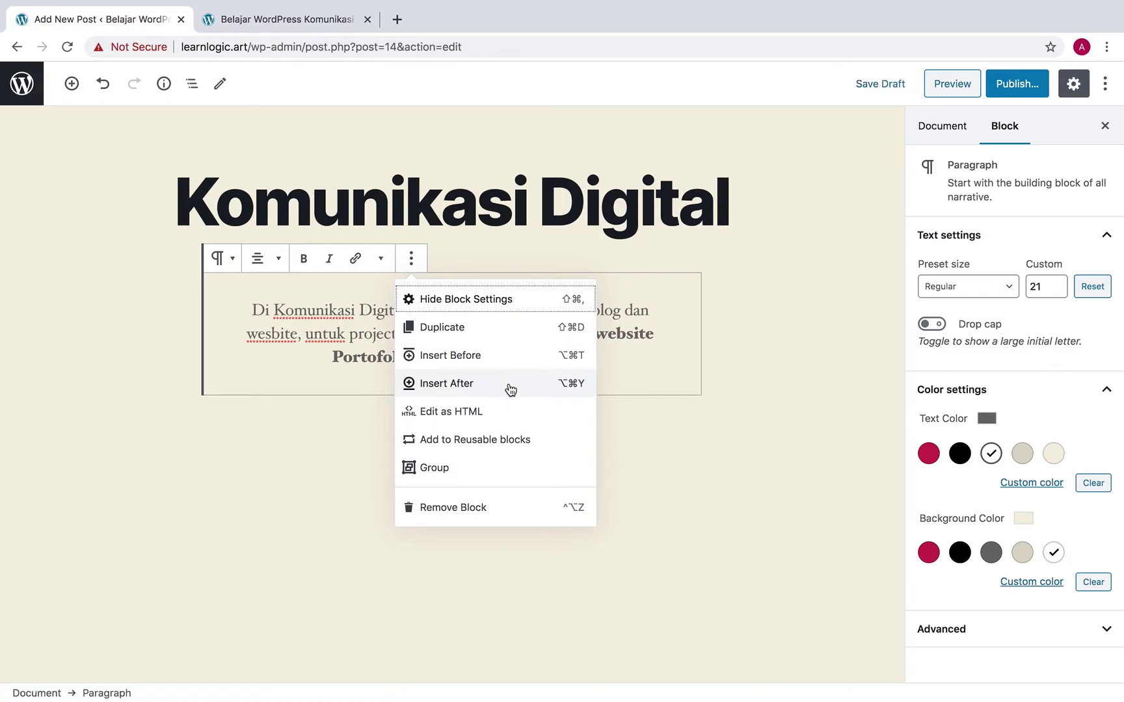
pyautogui.click(467, 389)
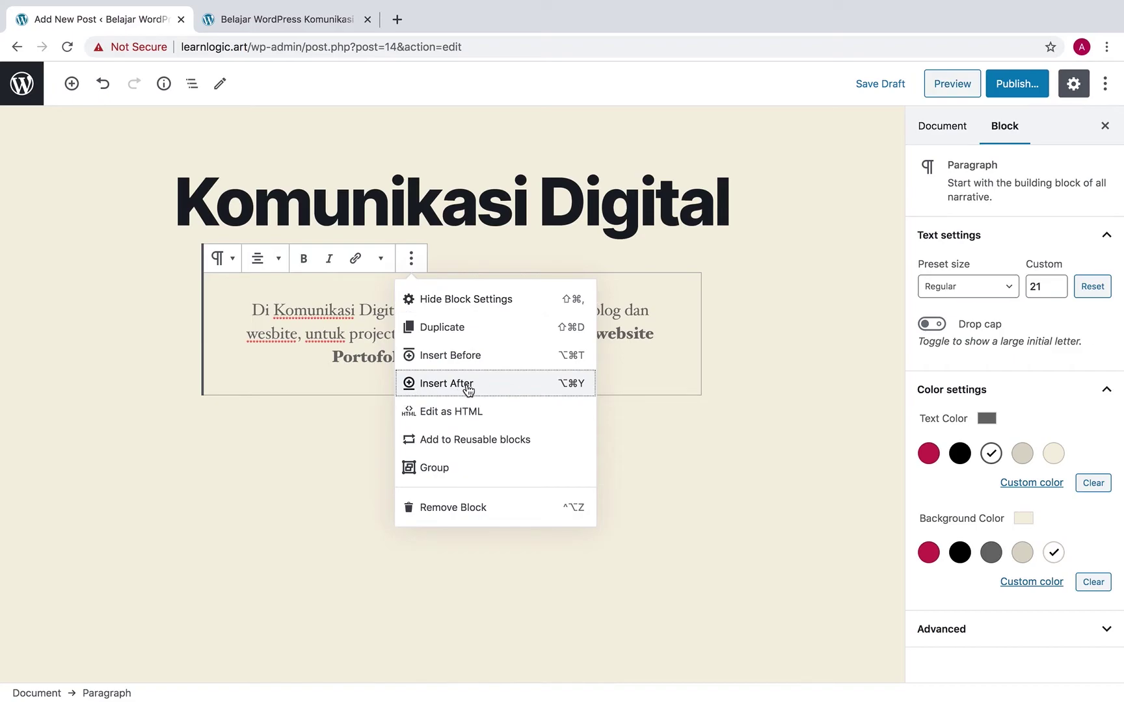
# Add an Image block from Common Blocks below the intro paragraph and start an upload
pyautogui.click(667, 419)
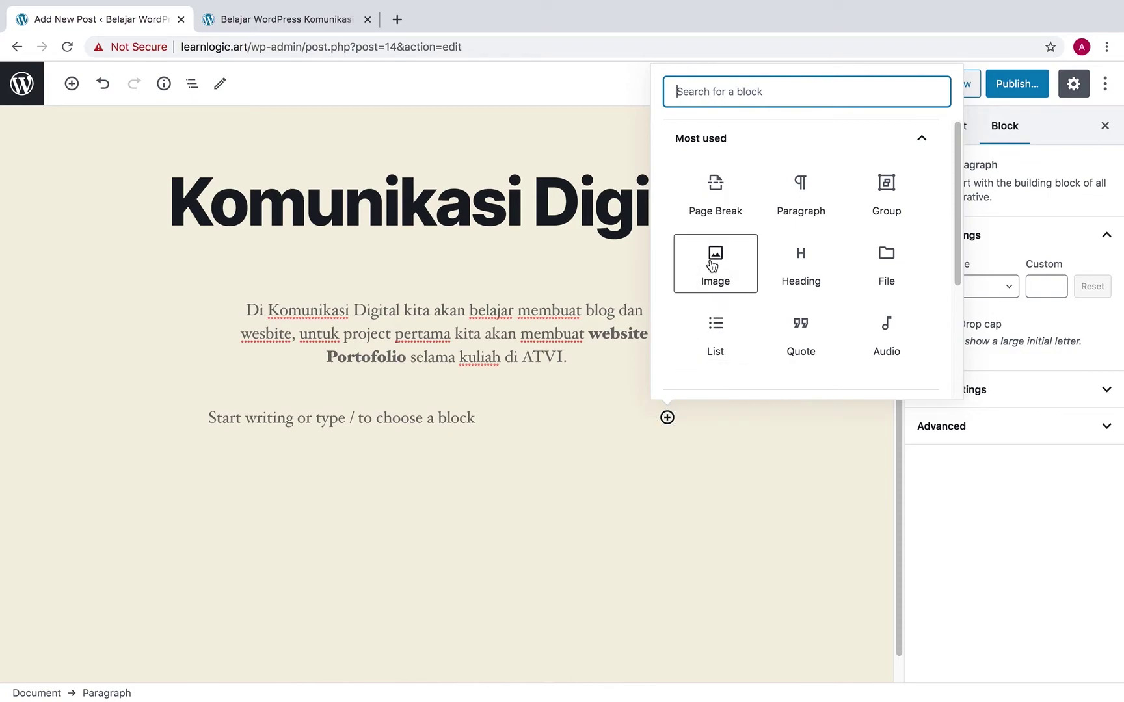
pyautogui.click(732, 144)
pyautogui.click(723, 175)
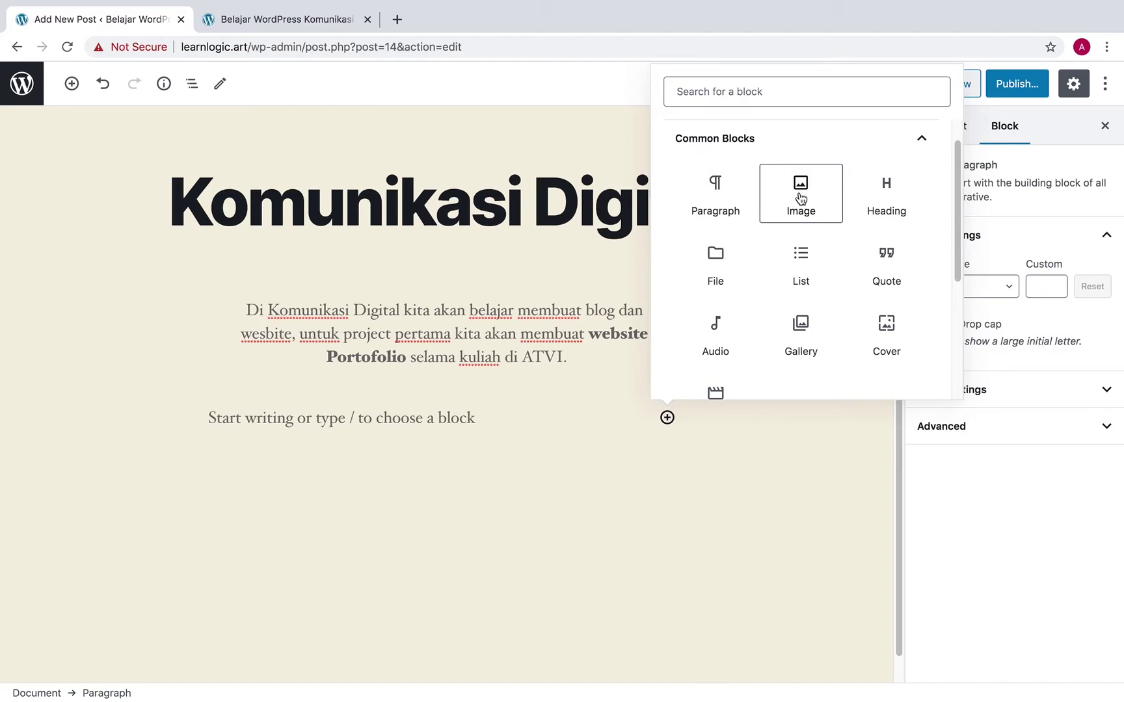
pyautogui.click(801, 198)
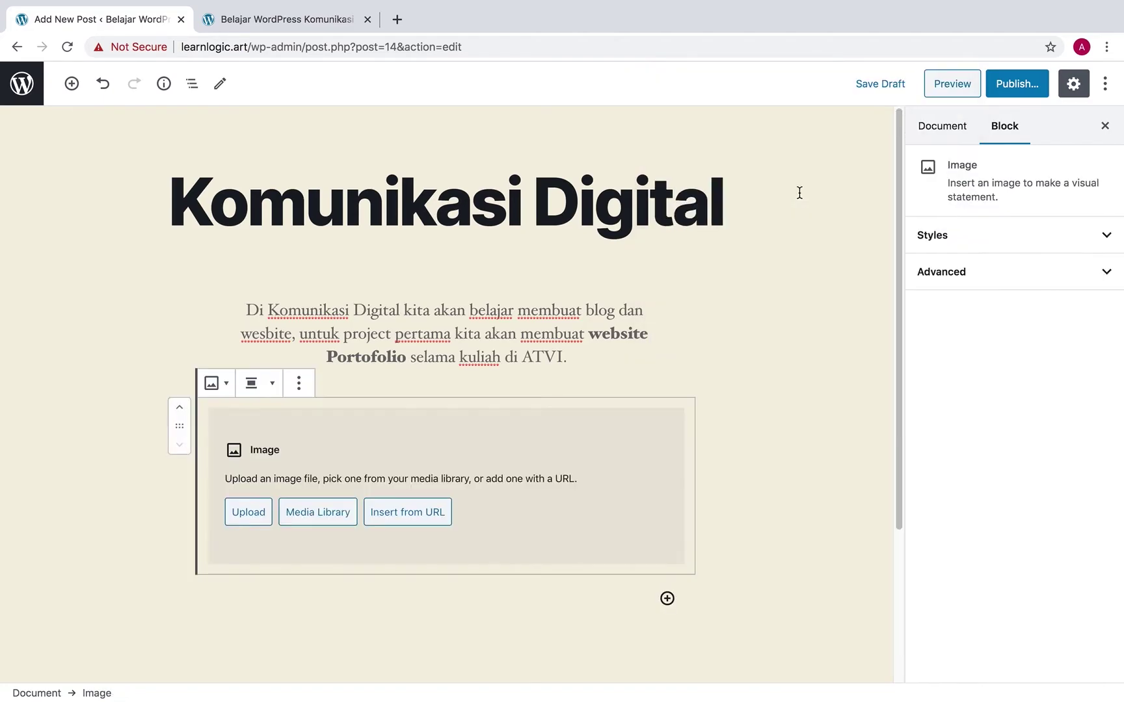
pyautogui.click(251, 513)
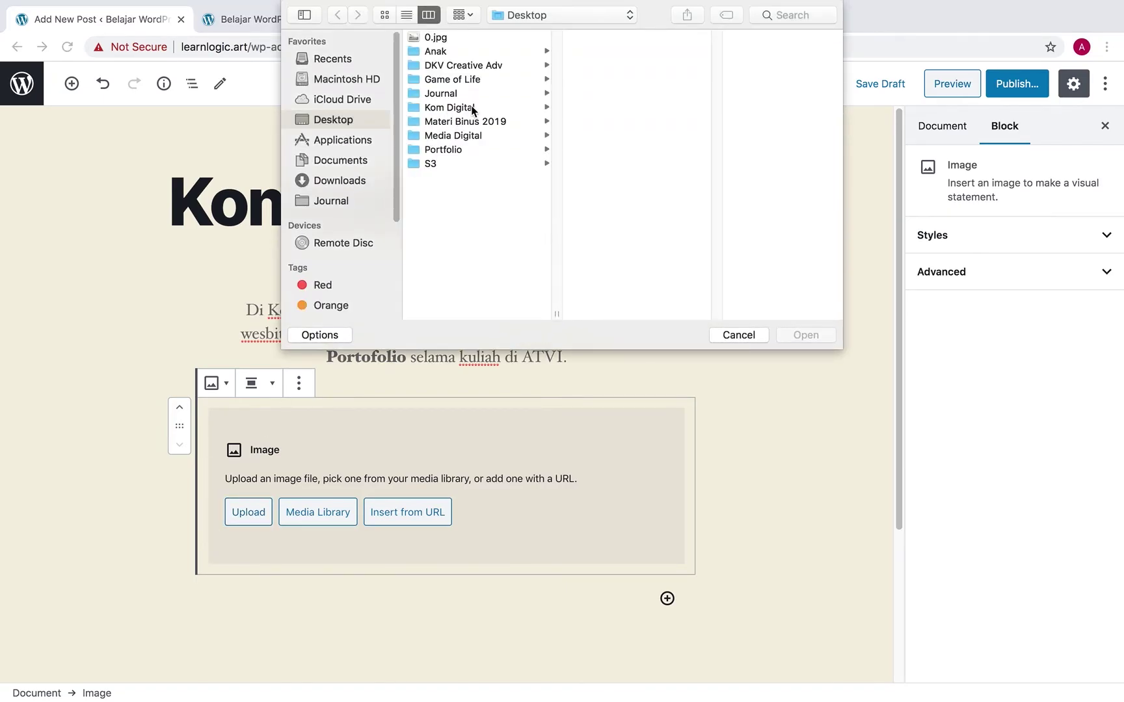
# Upload Landscape1.jpg from Desktop > Kom Digital > Learning > Week5 into the Image block
pyautogui.click(482, 136)
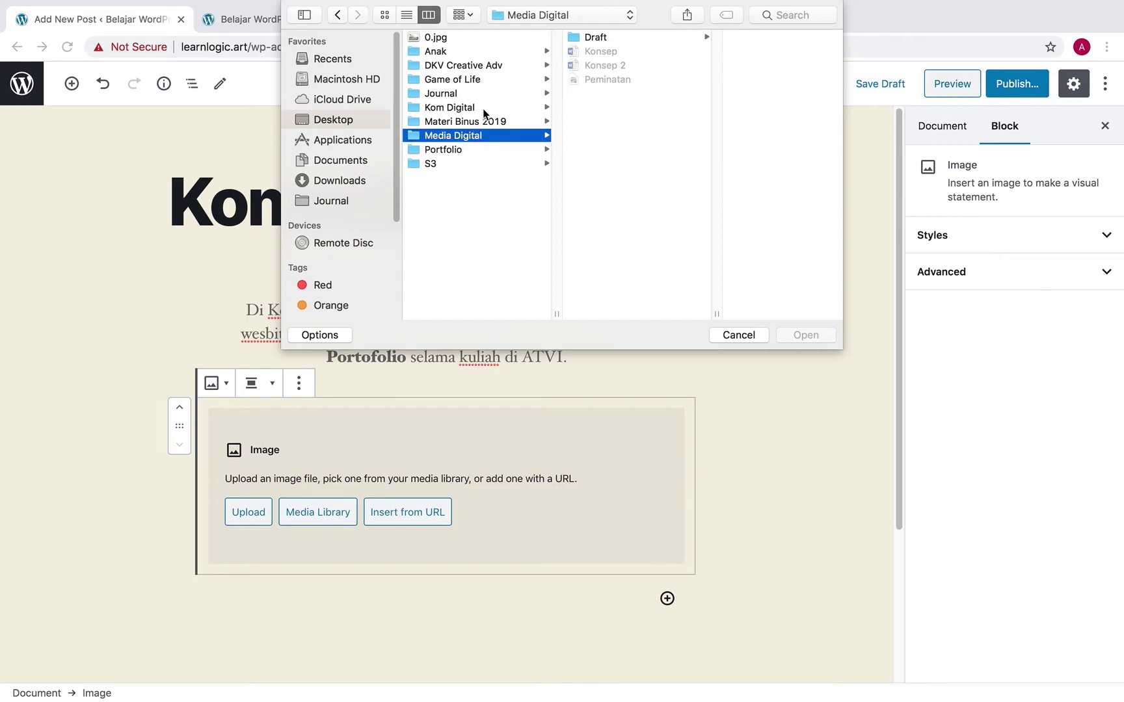
pyautogui.click(482, 109)
pyautogui.click(605, 93)
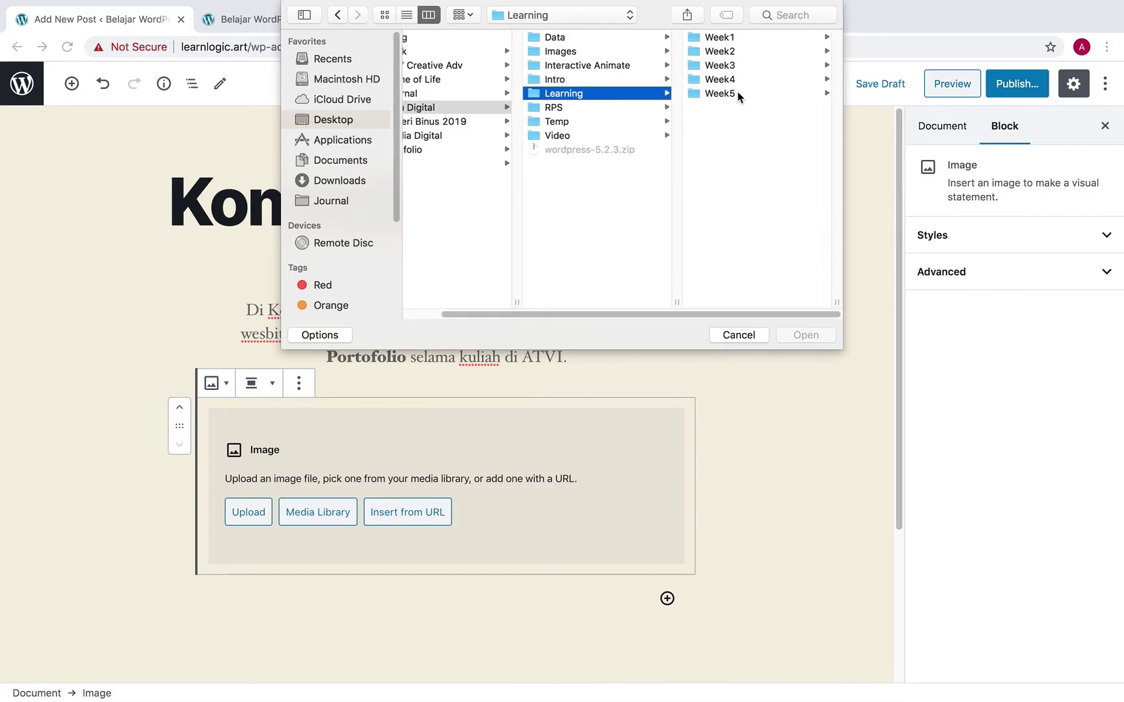
pyautogui.click(725, 94)
pyautogui.click(758, 39)
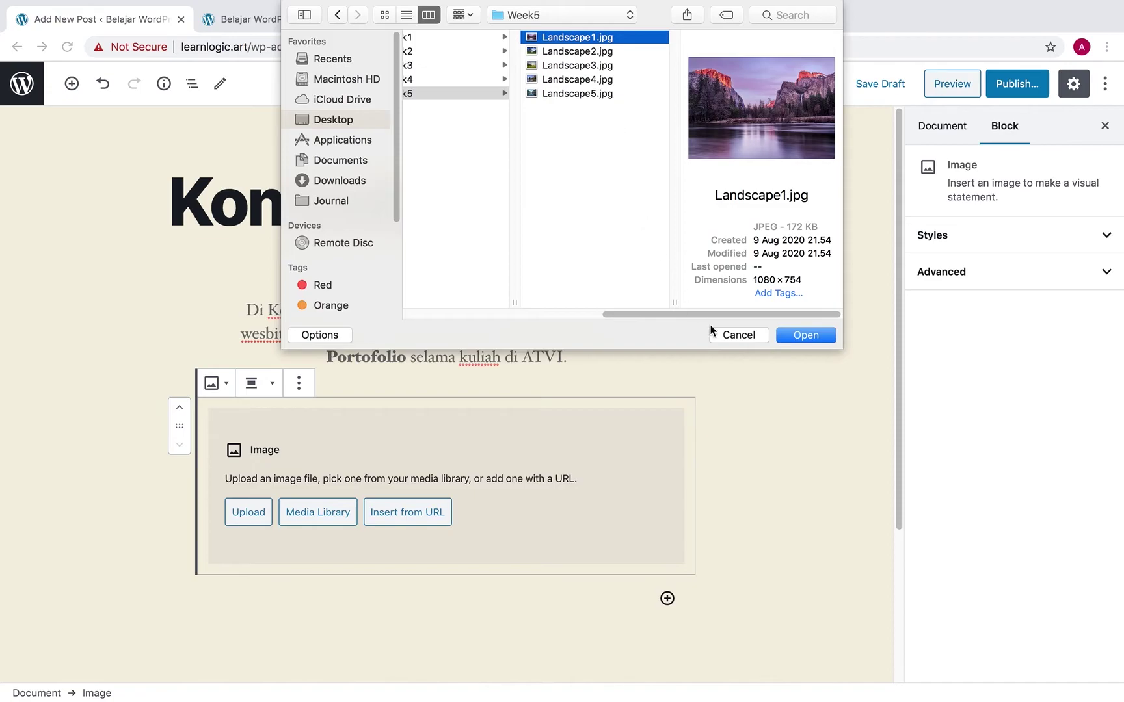
pyautogui.click(826, 338)
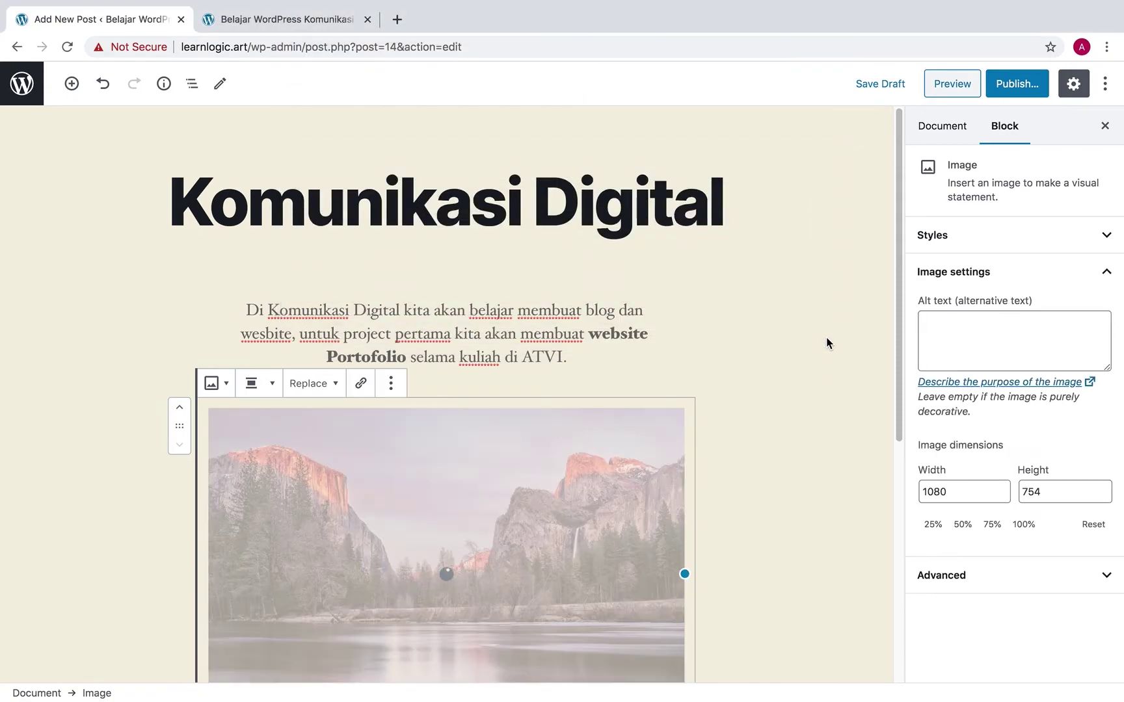
# Resize the landscape image down to 609×424
pyautogui.scroll(-3, 755, 404)
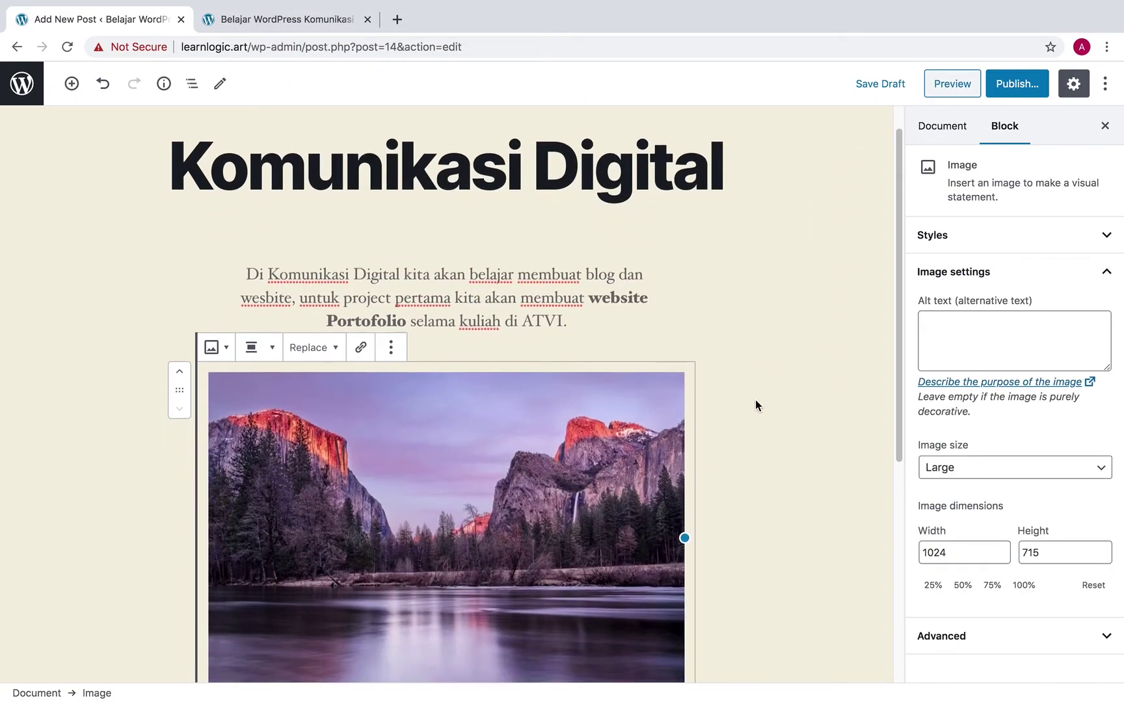
pyautogui.scroll(-2, 756, 401)
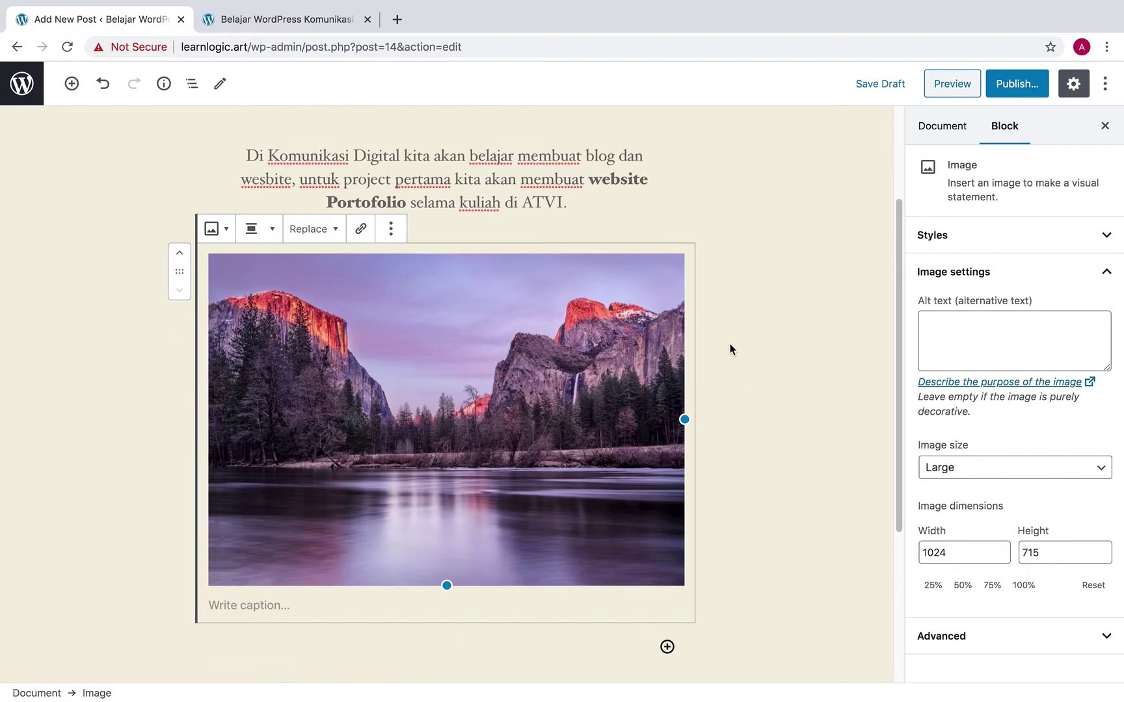
pyautogui.moveTo(447, 586)
pyautogui.mouseDown()
pyautogui.moveTo(434, 567)
pyautogui.moveTo(440, 516)
pyautogui.moveTo(450, 629)
pyautogui.moveTo(439, 575)
pyautogui.moveTo(442, 585)
pyautogui.mouseUp()
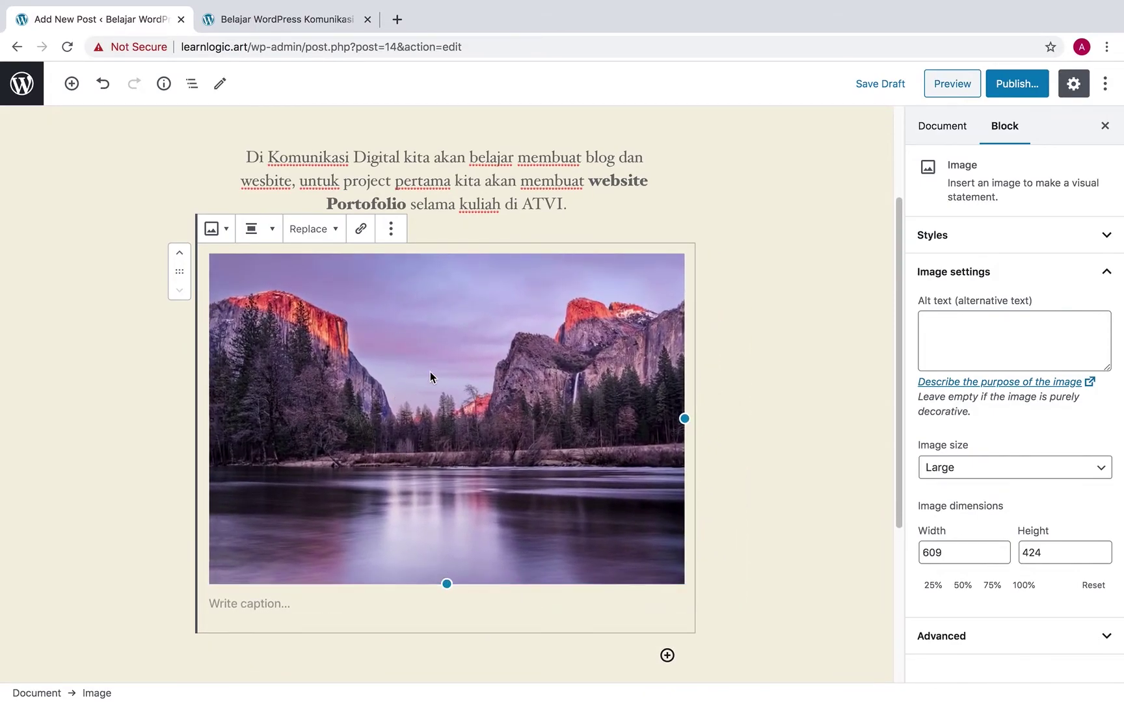
# Add the caption 'Karya Fotografi - contoh' under the landscape image
pyautogui.click(498, 607)
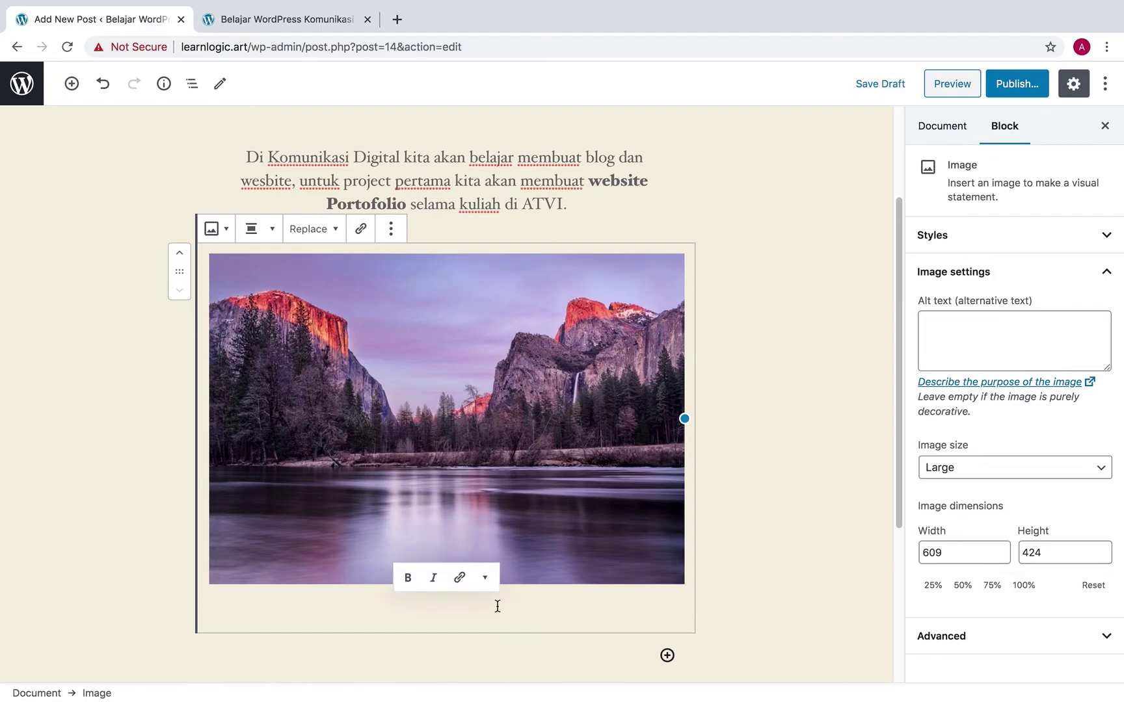
pyautogui.write('Karya Fotografi -')
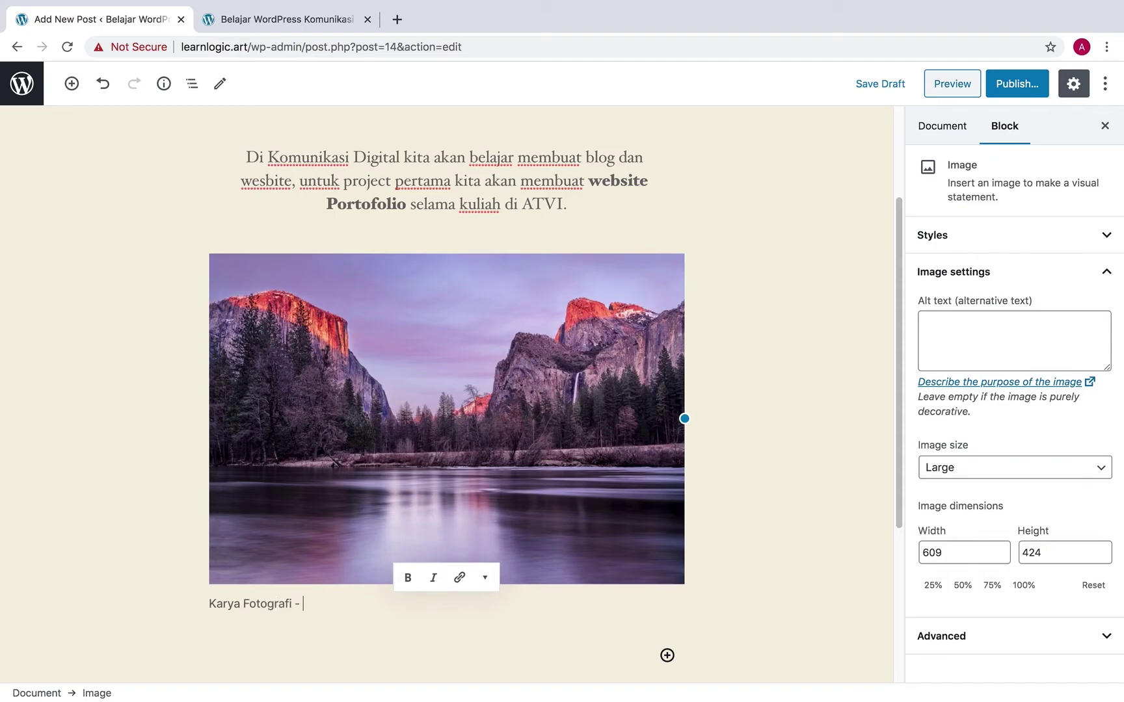
pyautogui.write('contoh')
pyautogui.click(729, 553)
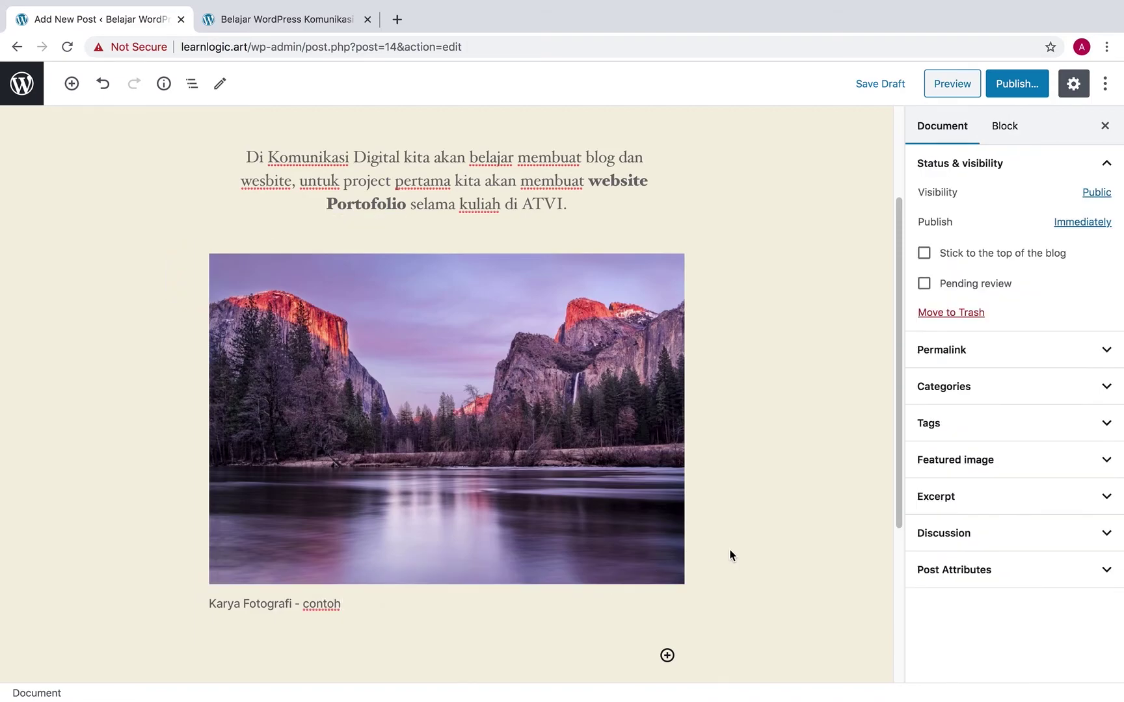
pyautogui.click(362, 601)
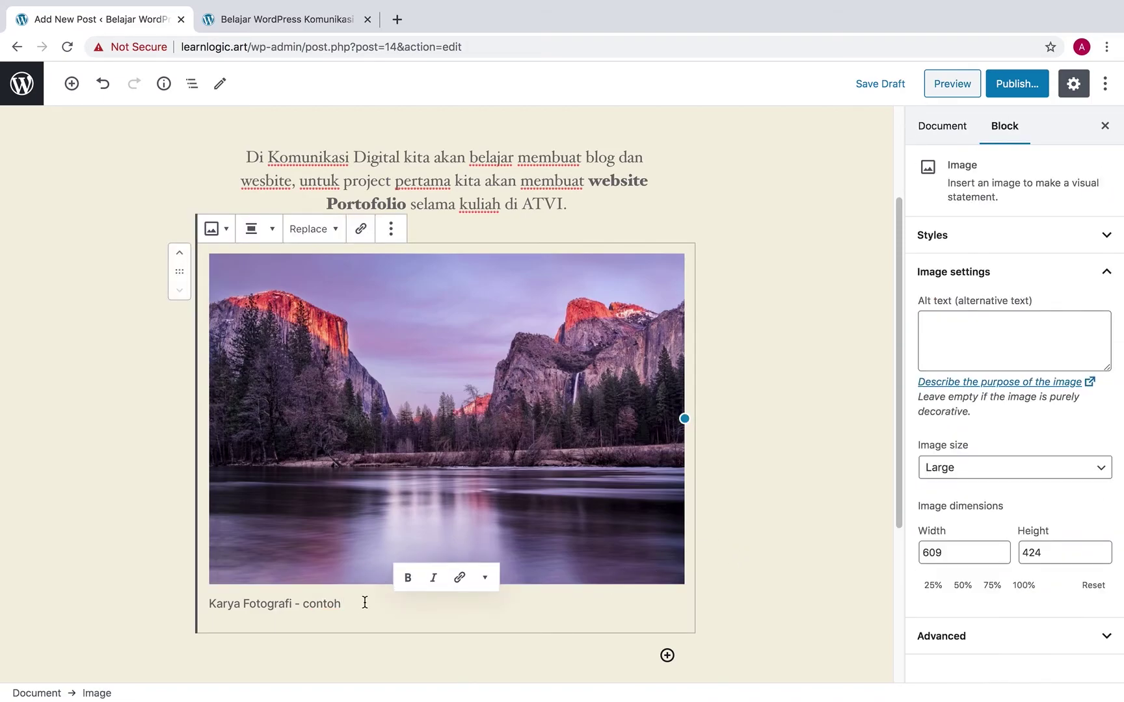
pyautogui.click(733, 593)
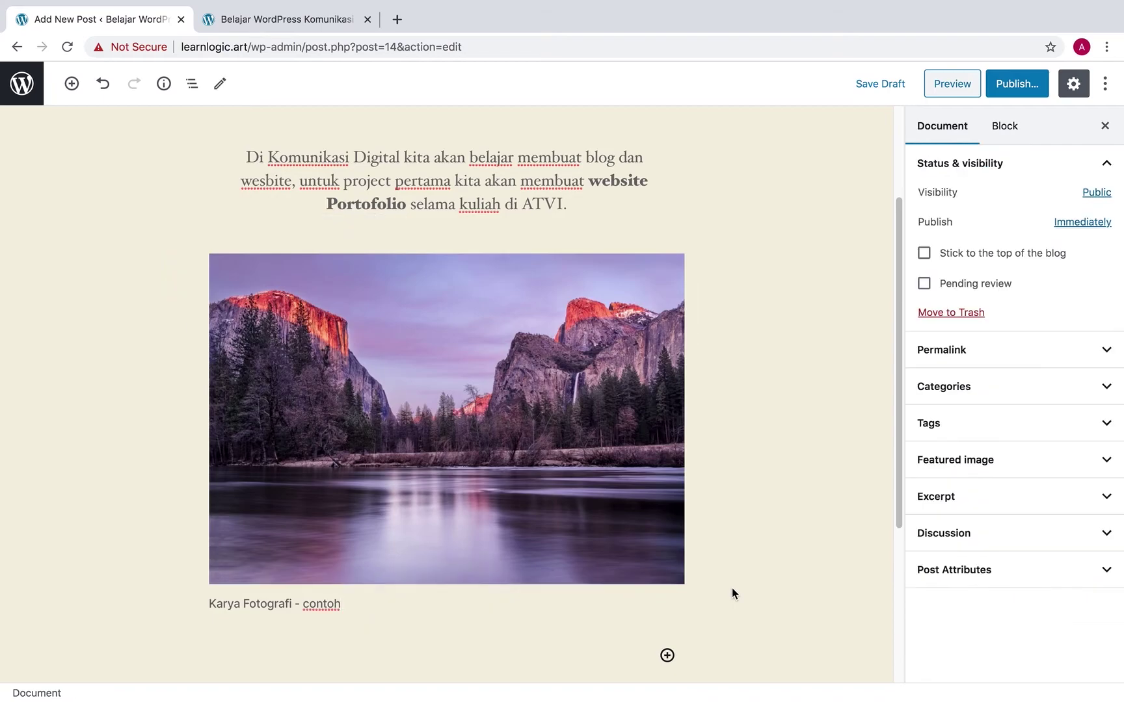
pyautogui.scroll(3, 731, 587)
pyautogui.scroll(-3, 730, 587)
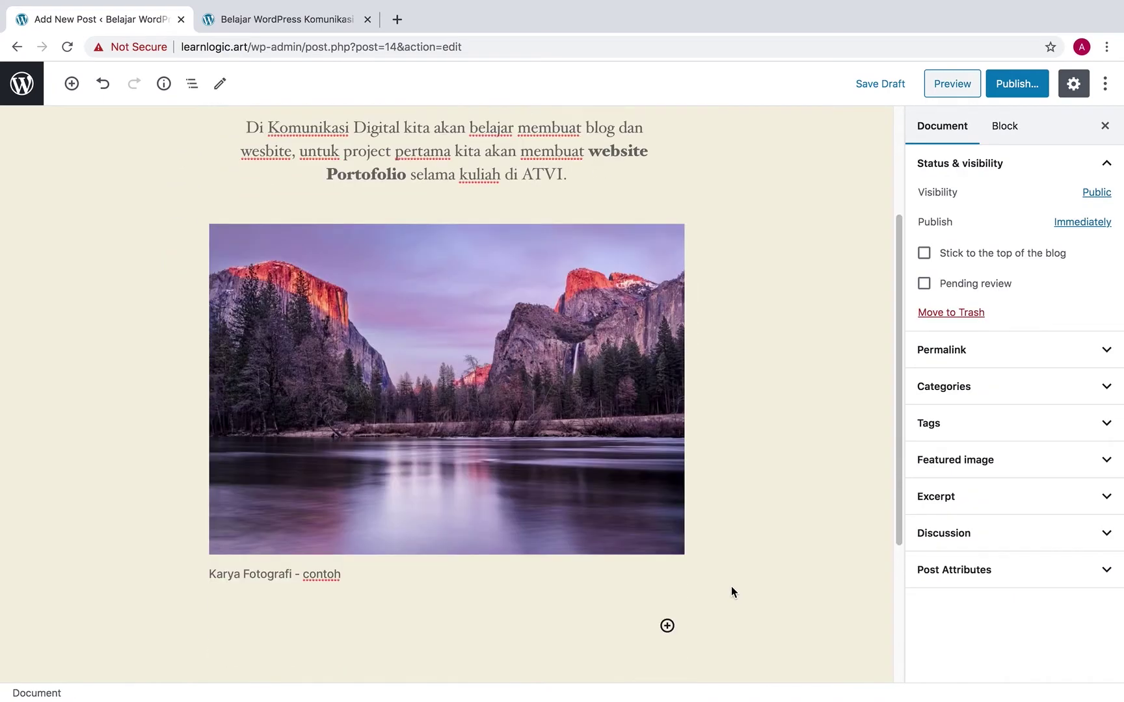
pyautogui.scroll(-2, 730, 587)
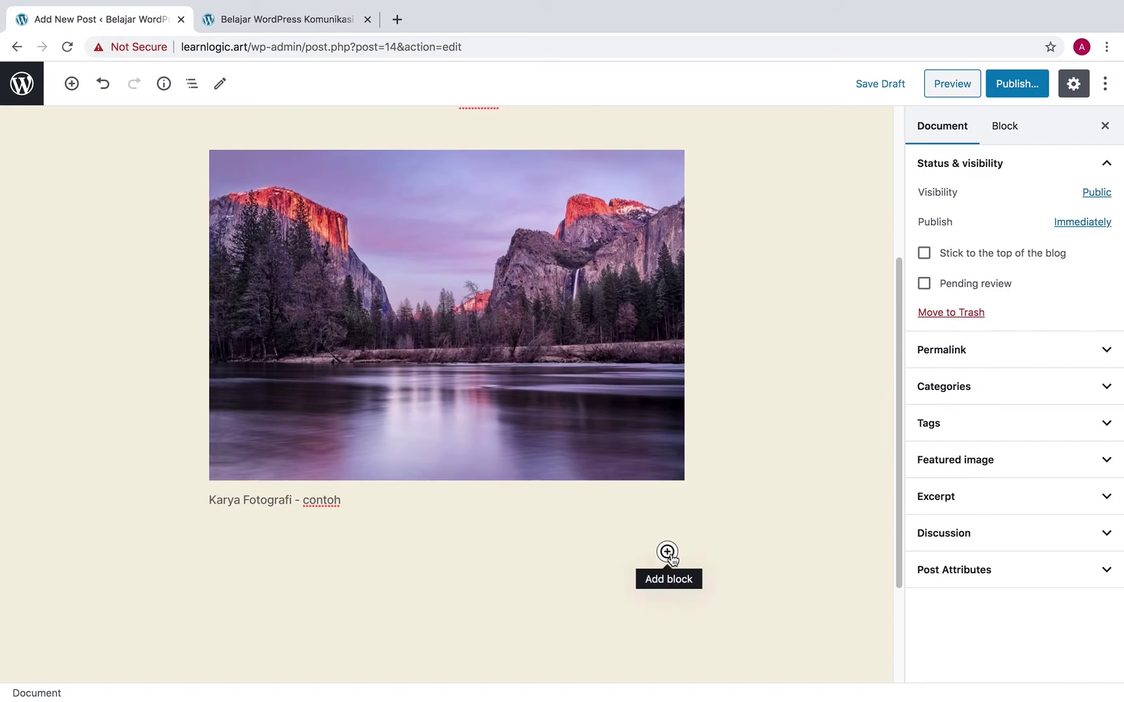
pyautogui.click(639, 510)
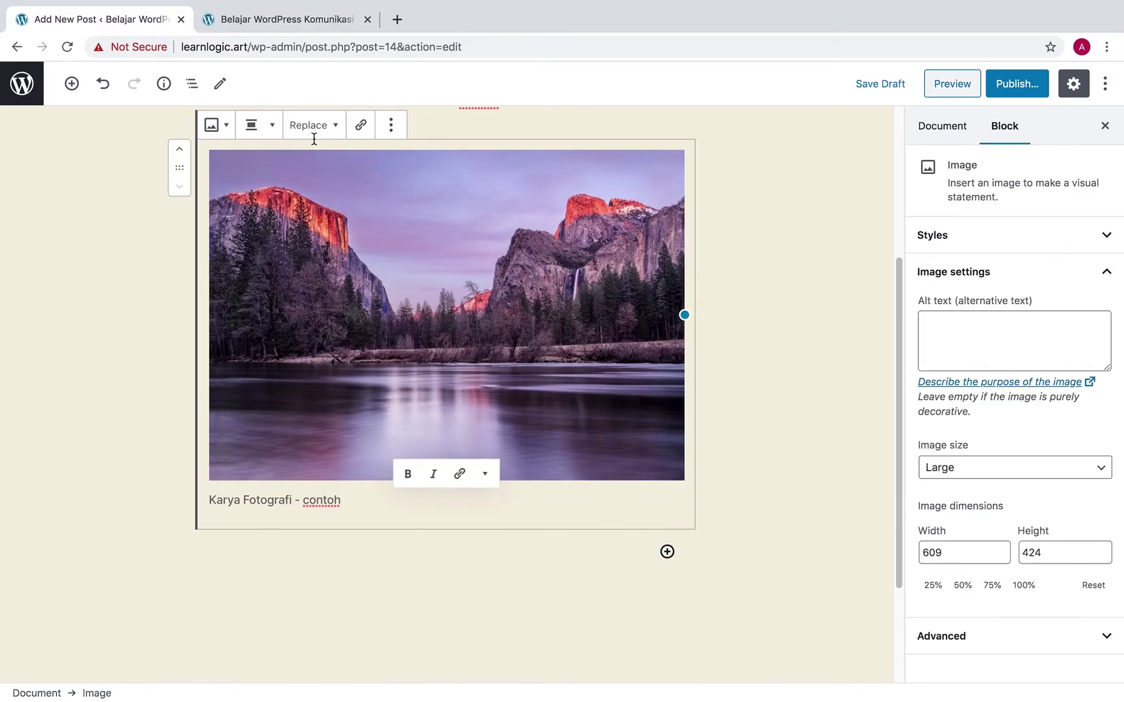
pyautogui.click(271, 129)
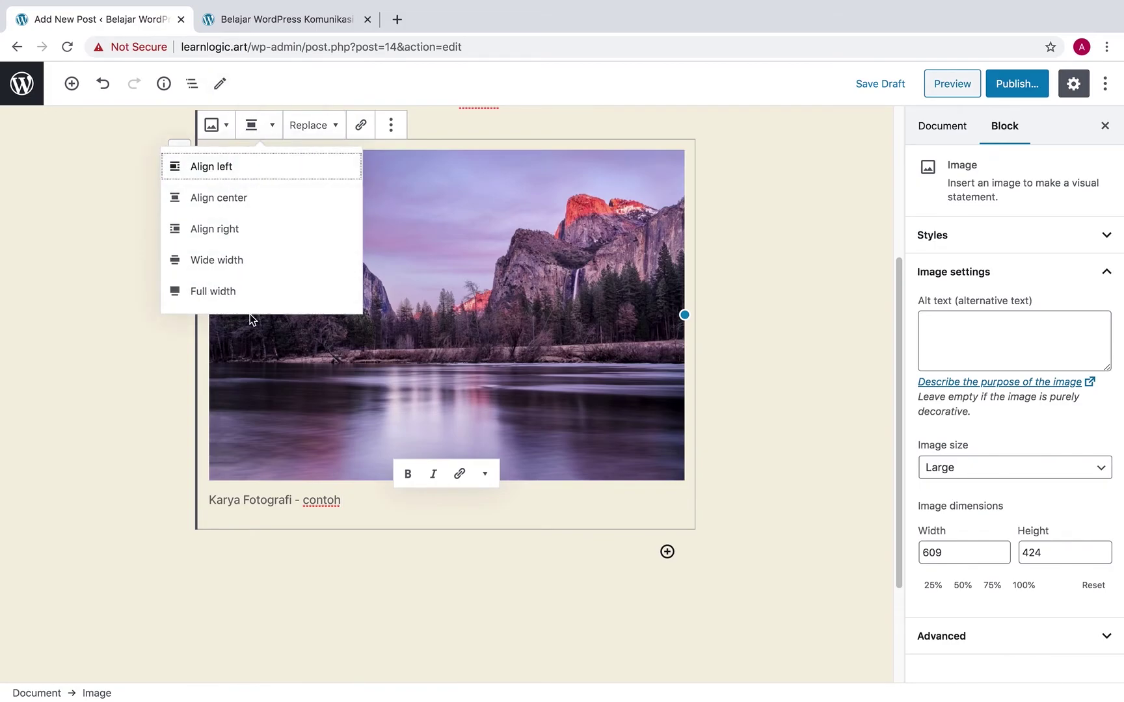
pyautogui.click(281, 127)
pyautogui.click(221, 127)
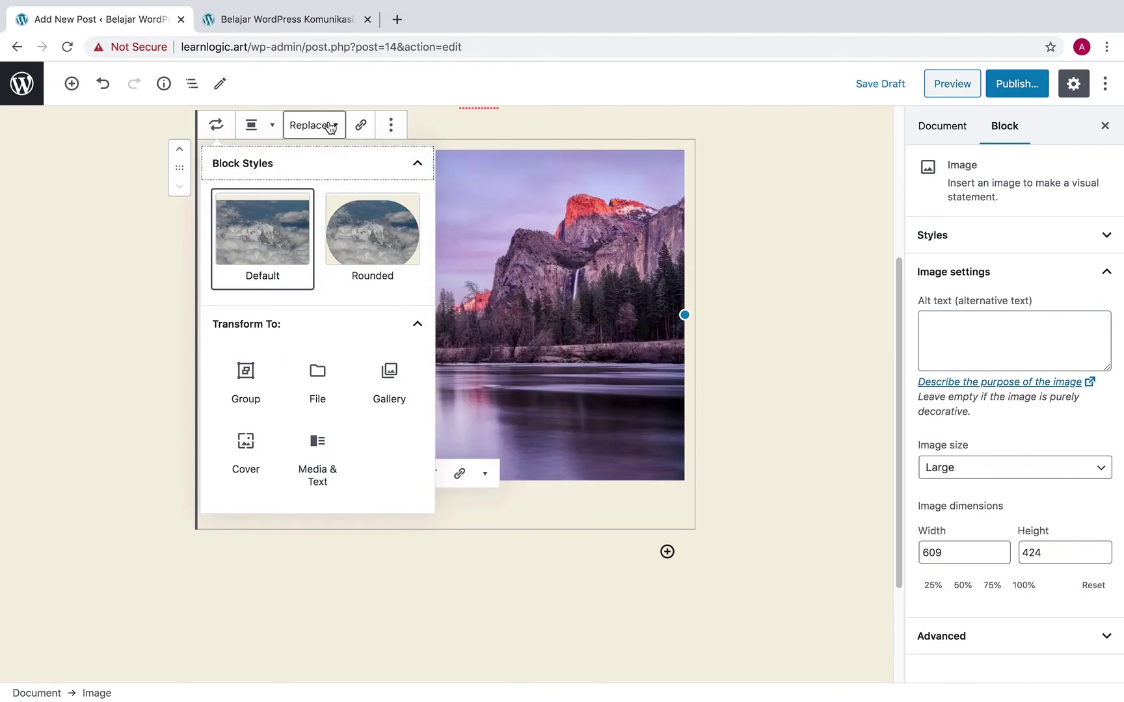
pyautogui.click(456, 130)
pyautogui.click(404, 199)
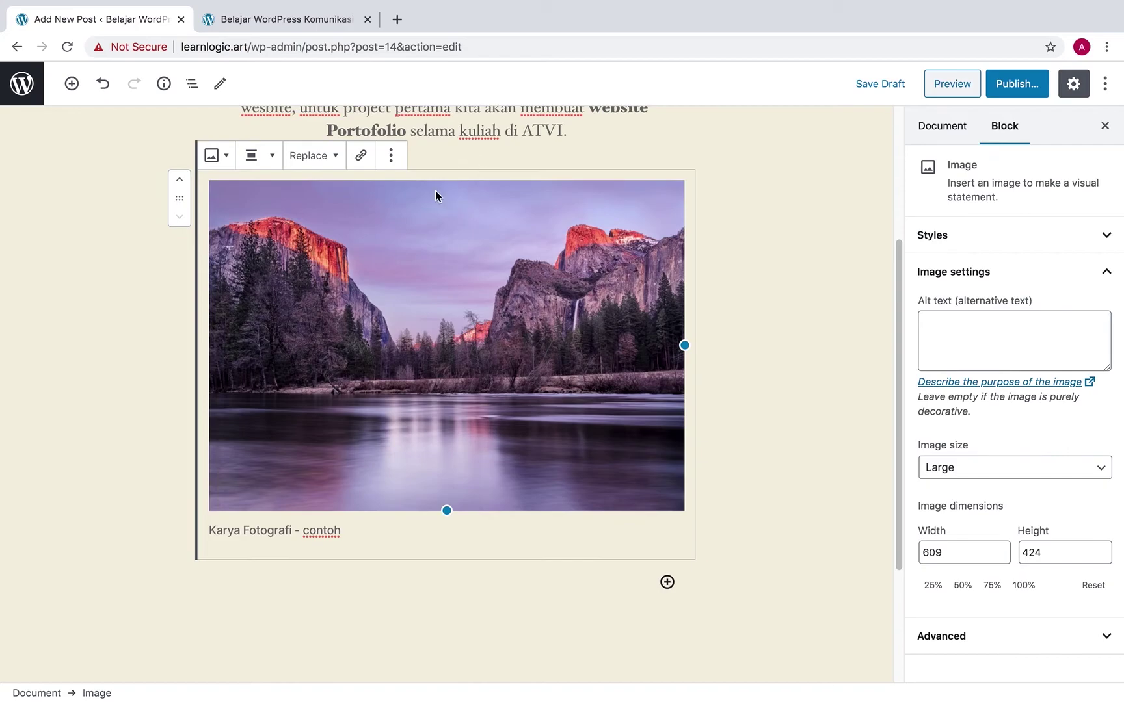
pyautogui.click(339, 159)
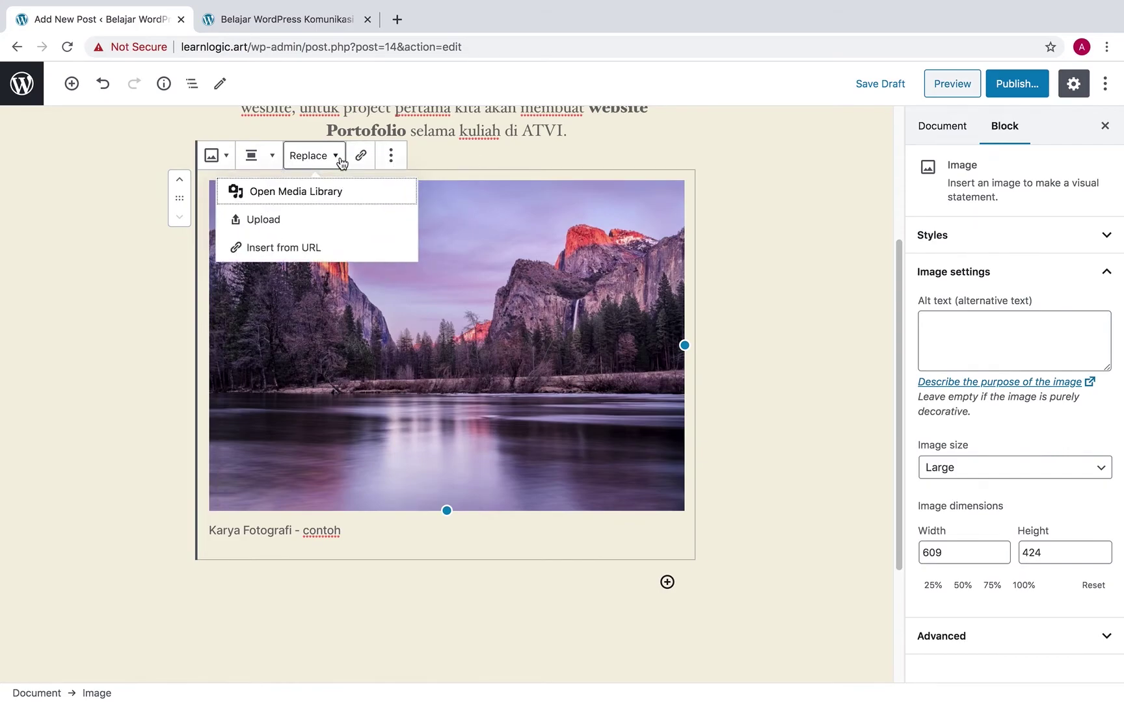
pyautogui.click(496, 245)
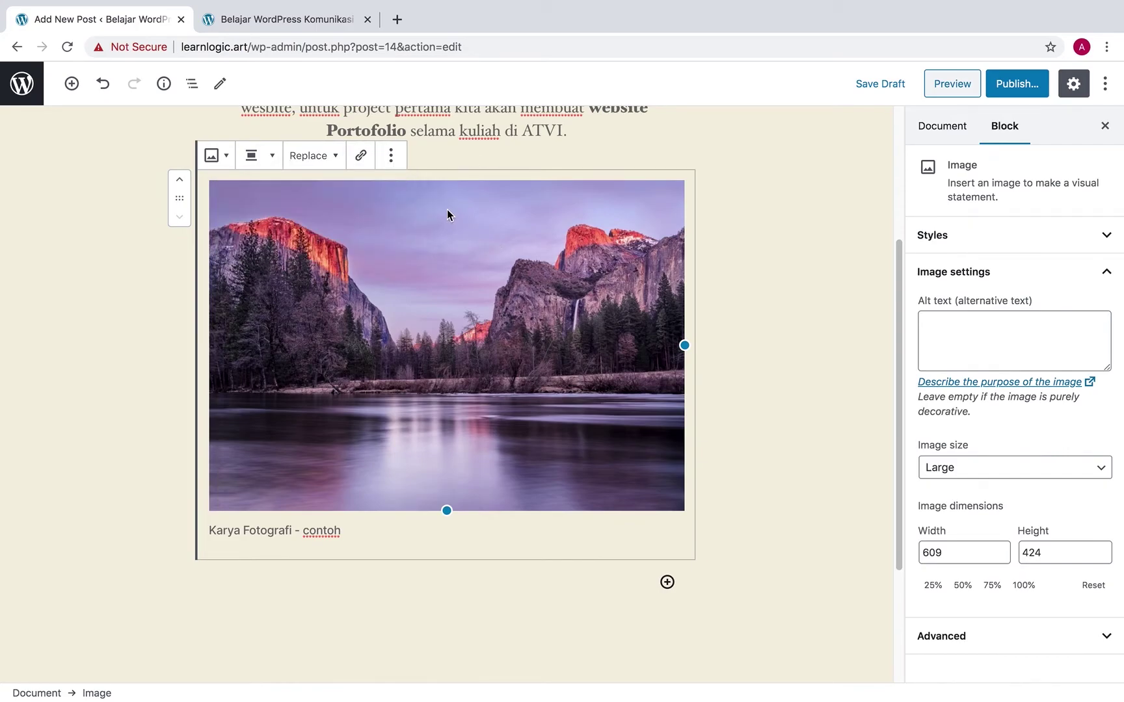
pyautogui.click(389, 156)
pyautogui.click(446, 317)
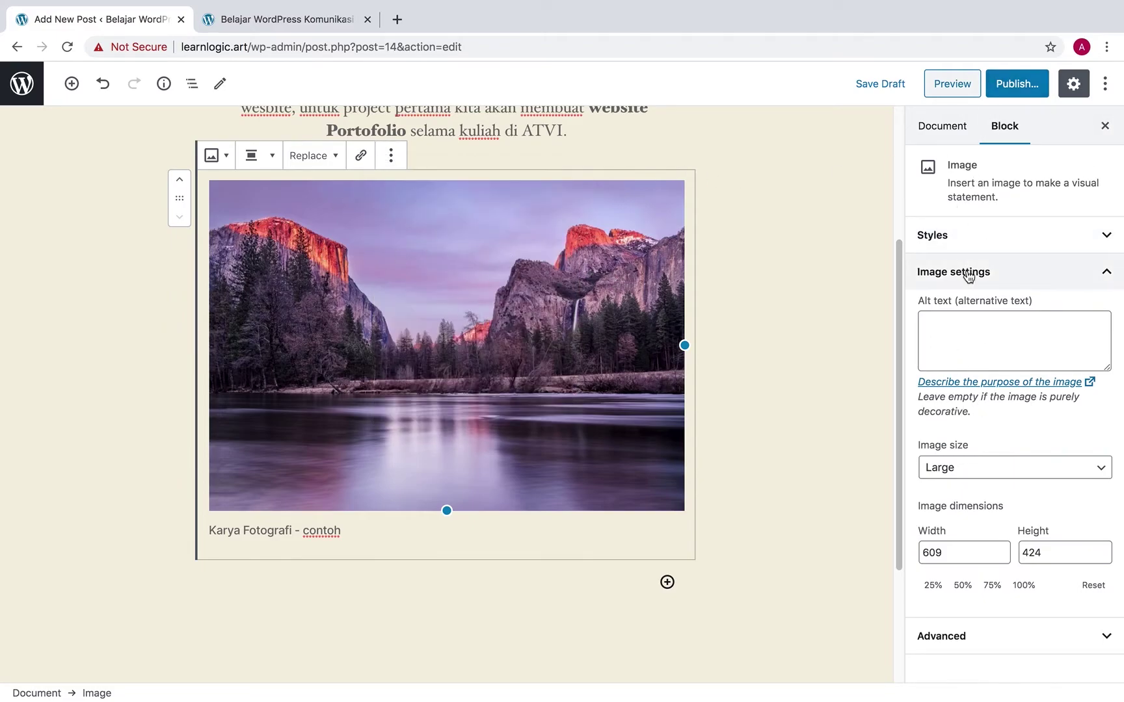
# Keep the image size on Large and enter 'landscape' as the image's alt text
pyautogui.click(1012, 241)
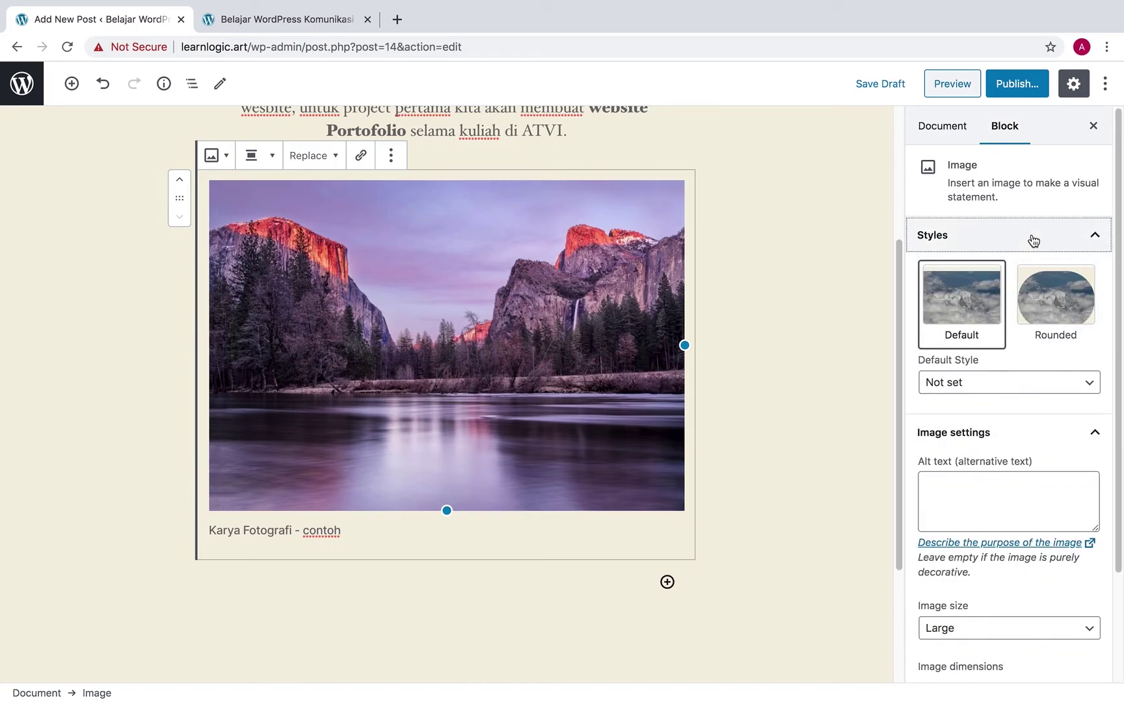
pyautogui.click(1028, 239)
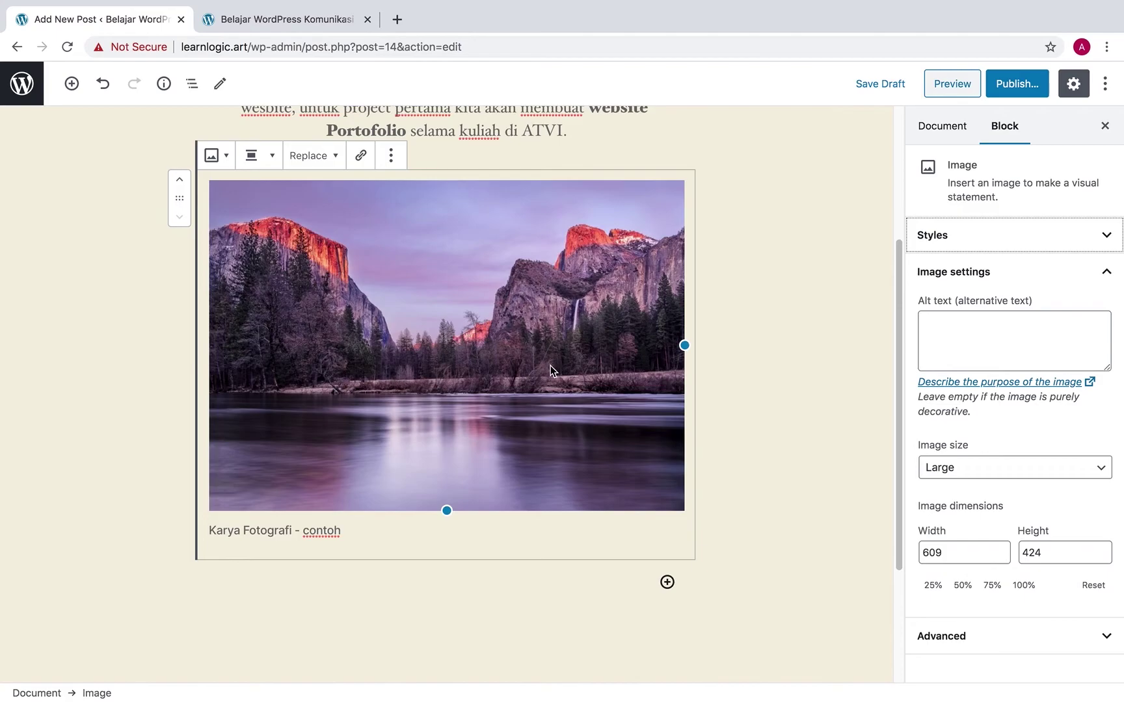
pyautogui.click(995, 470)
pyautogui.click(1004, 471)
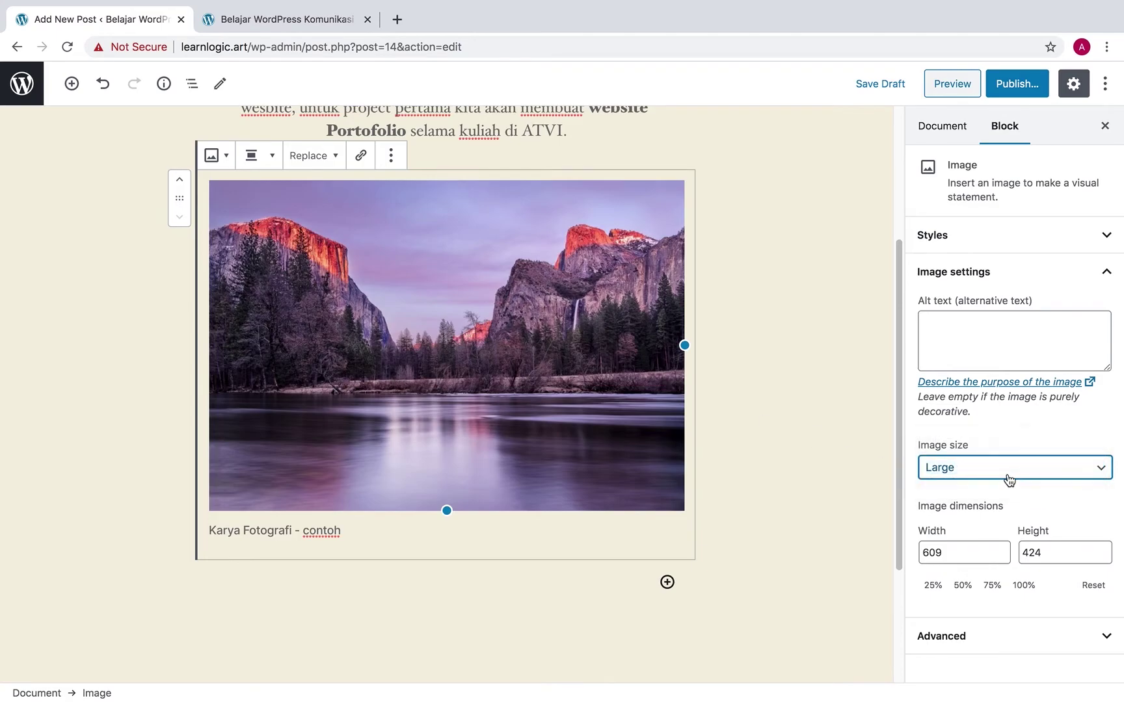
pyautogui.click(964, 324)
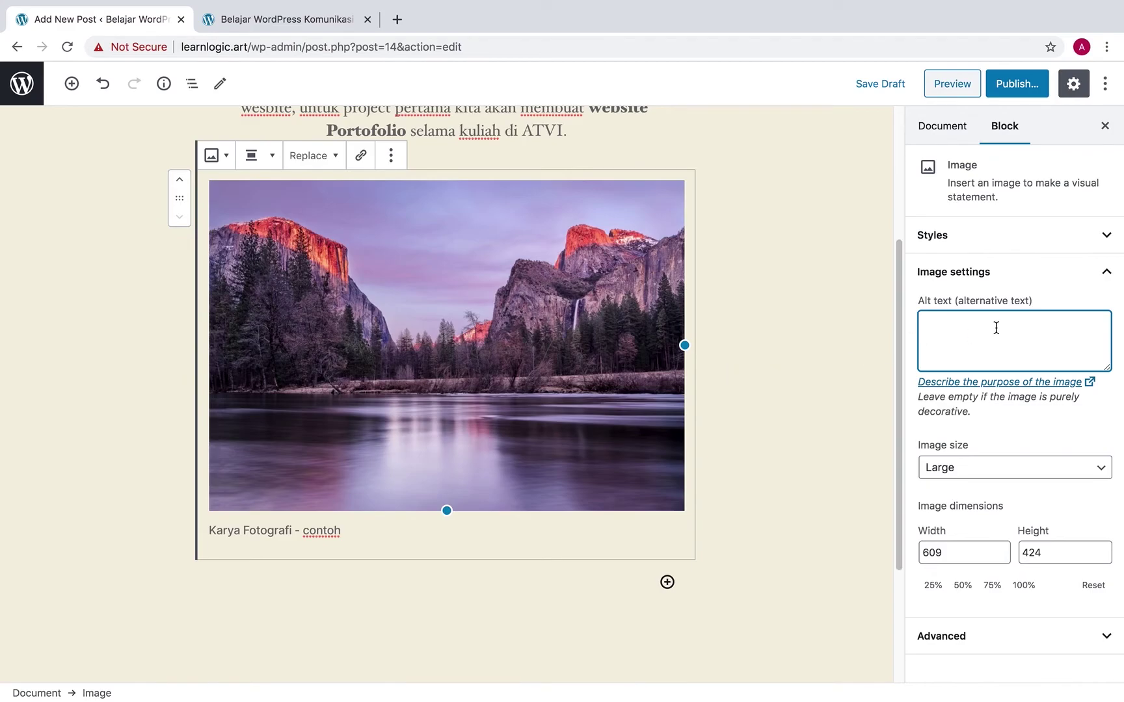
pyautogui.write('ladn')
pyautogui.write('scape')
# Insert a level-2 Heading block below the captioned landscape image
pyautogui.click(742, 459)
pyautogui.scroll(-2, 752, 432)
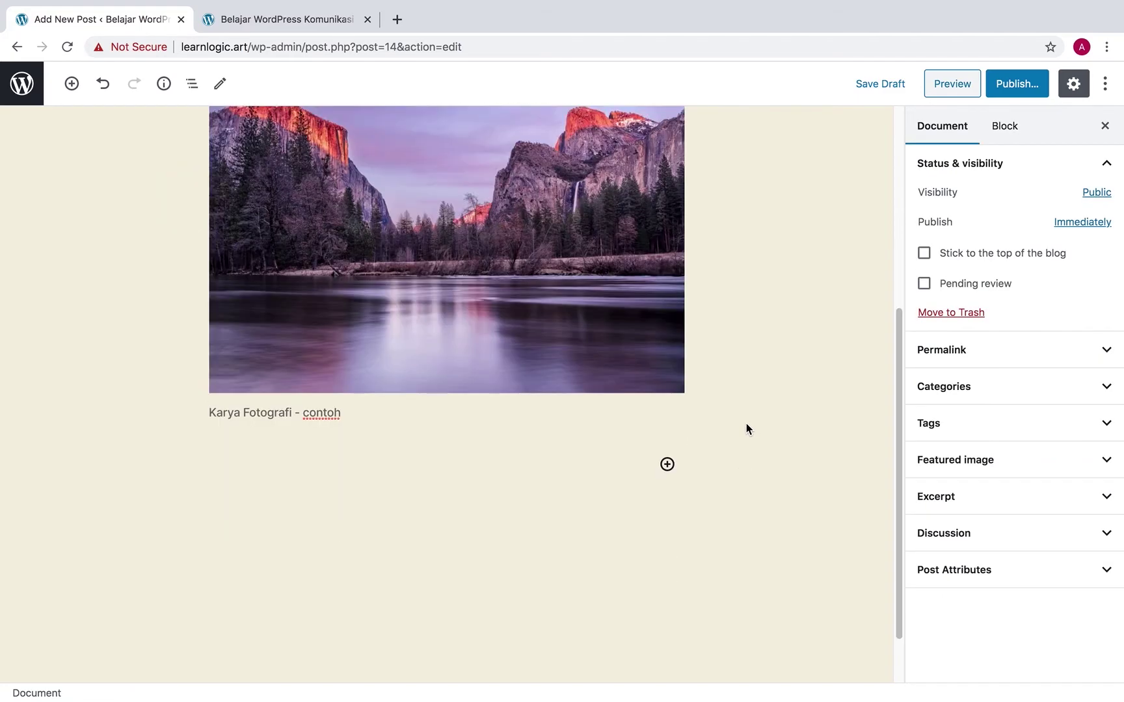
pyautogui.click(667, 465)
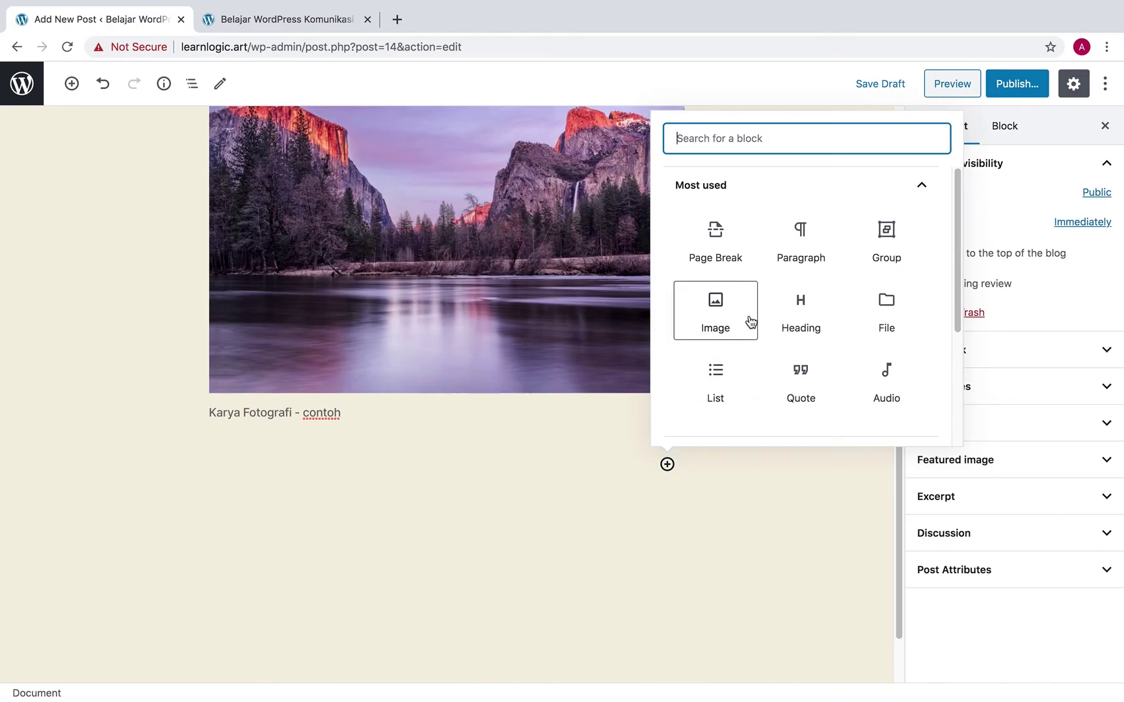
pyautogui.click(816, 323)
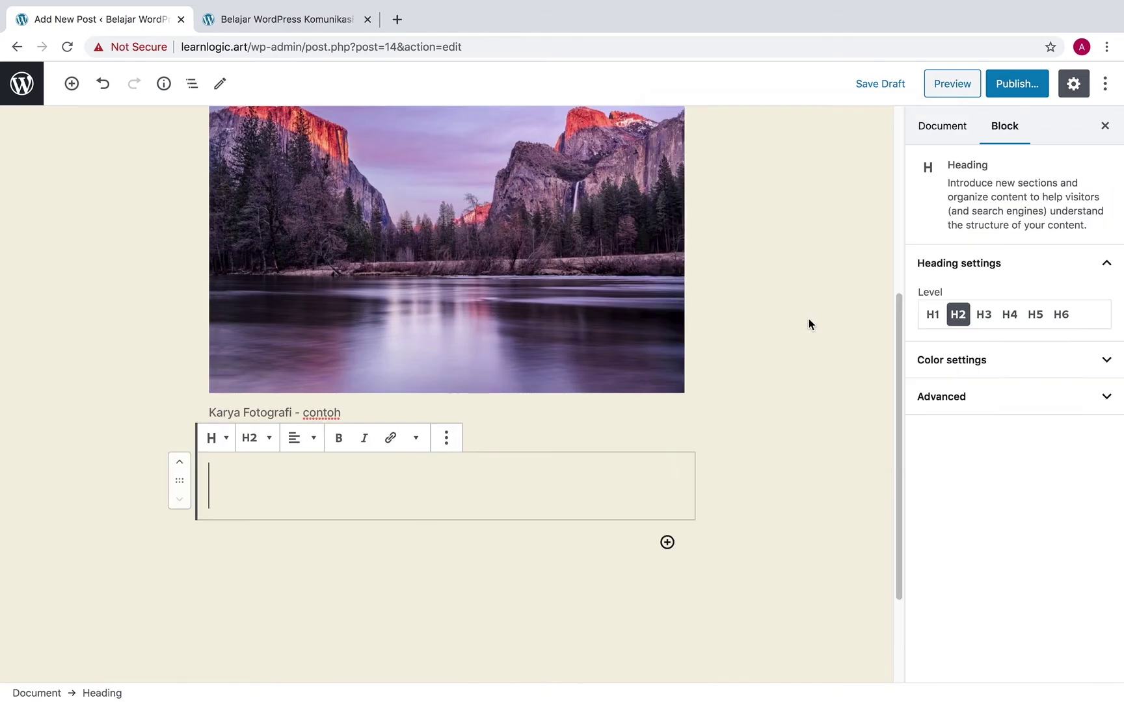
pyautogui.click(263, 447)
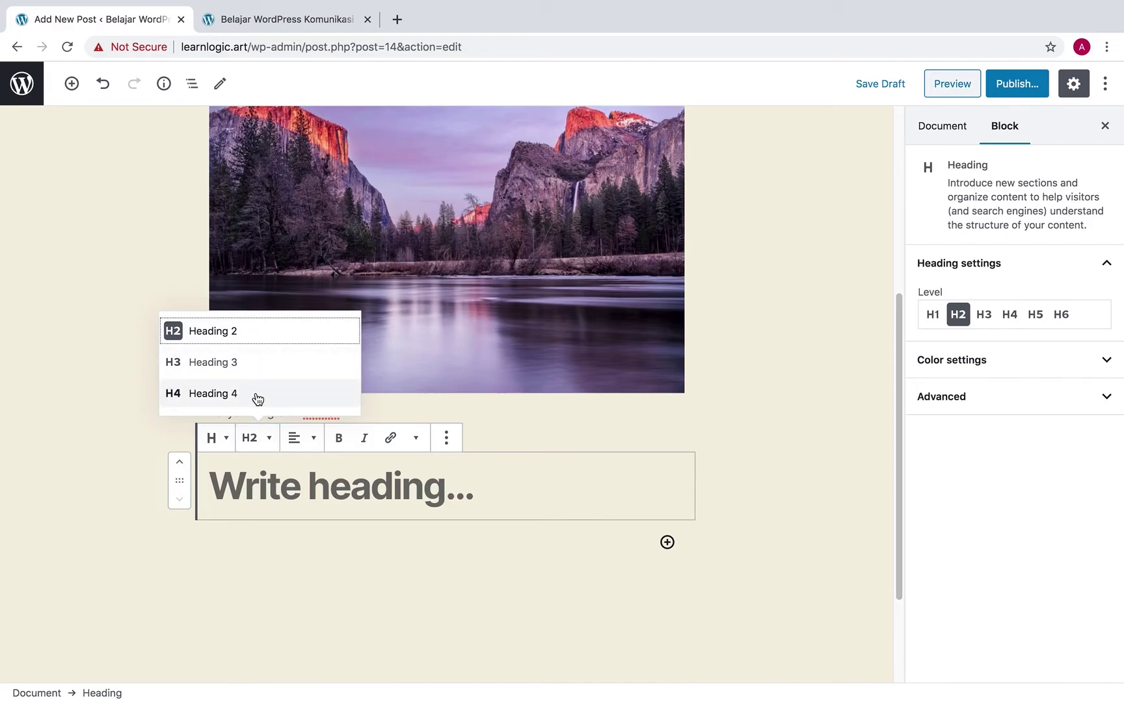
pyautogui.click(308, 481)
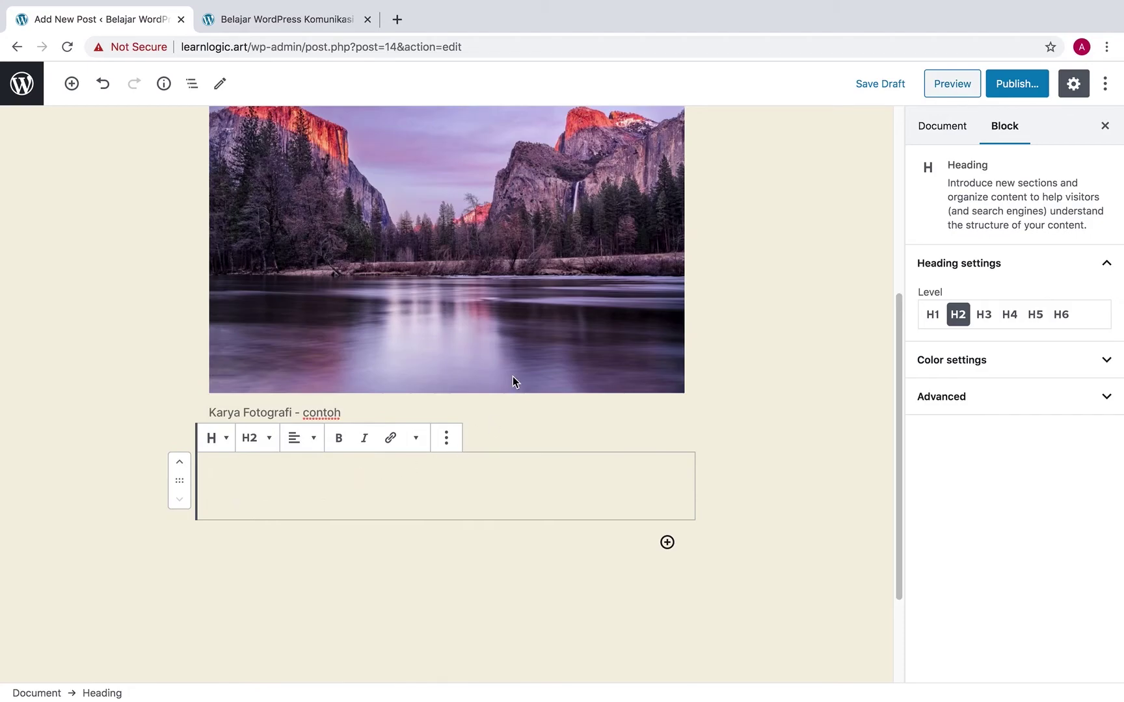
pyautogui.scroll(1, 516, 368)
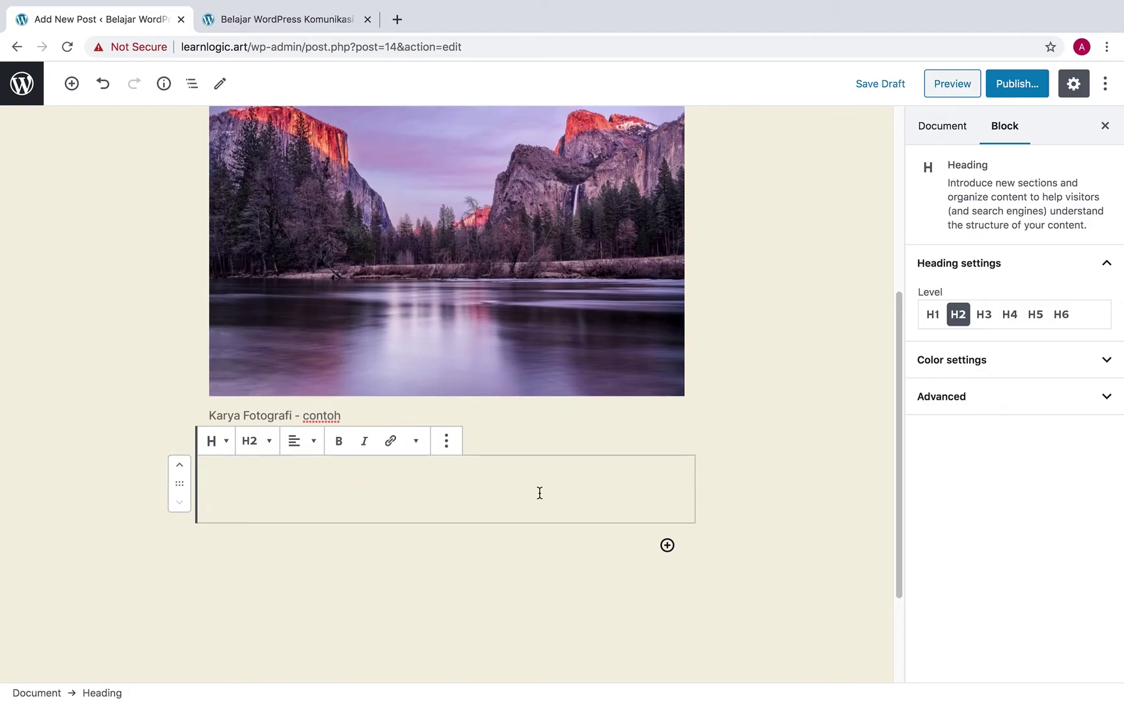
# Type 'Photography' into the heading and center-align it
pyautogui.write('P')
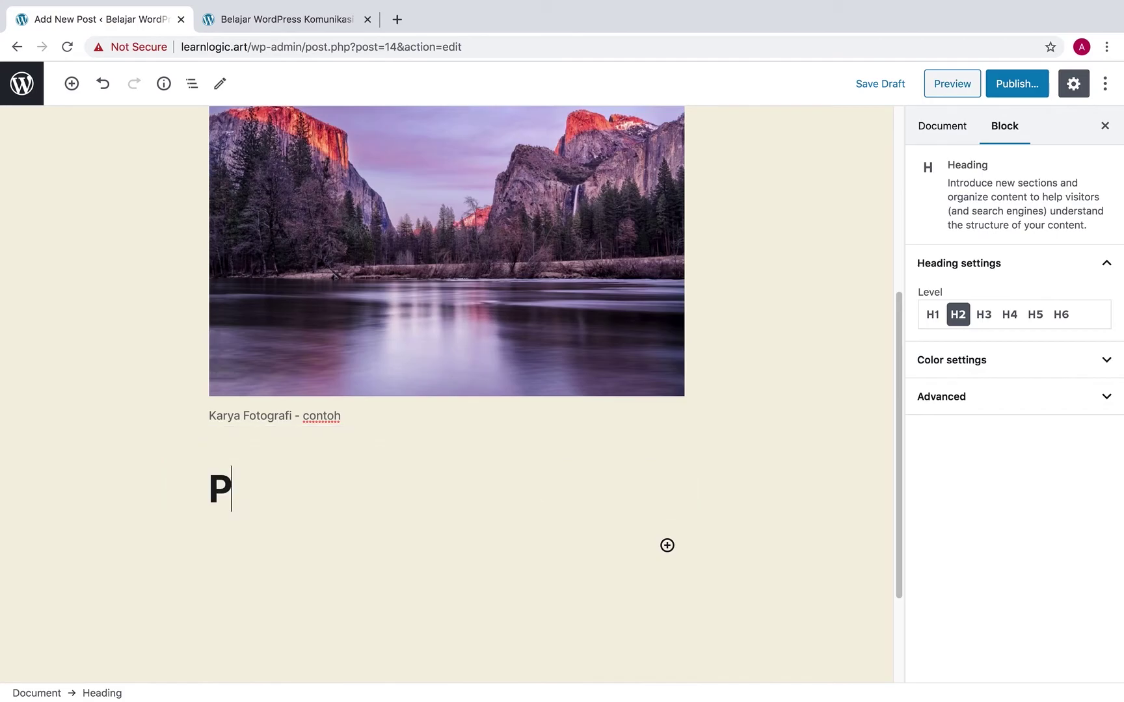
pyautogui.write('hotography')
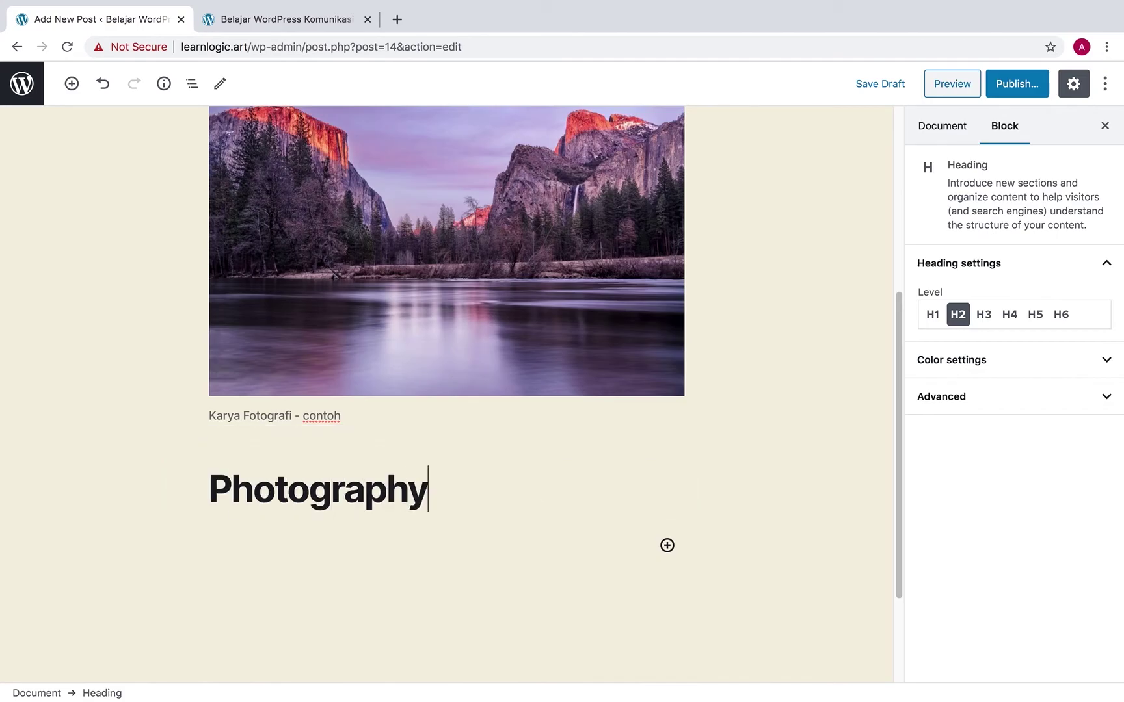
pyautogui.click(296, 443)
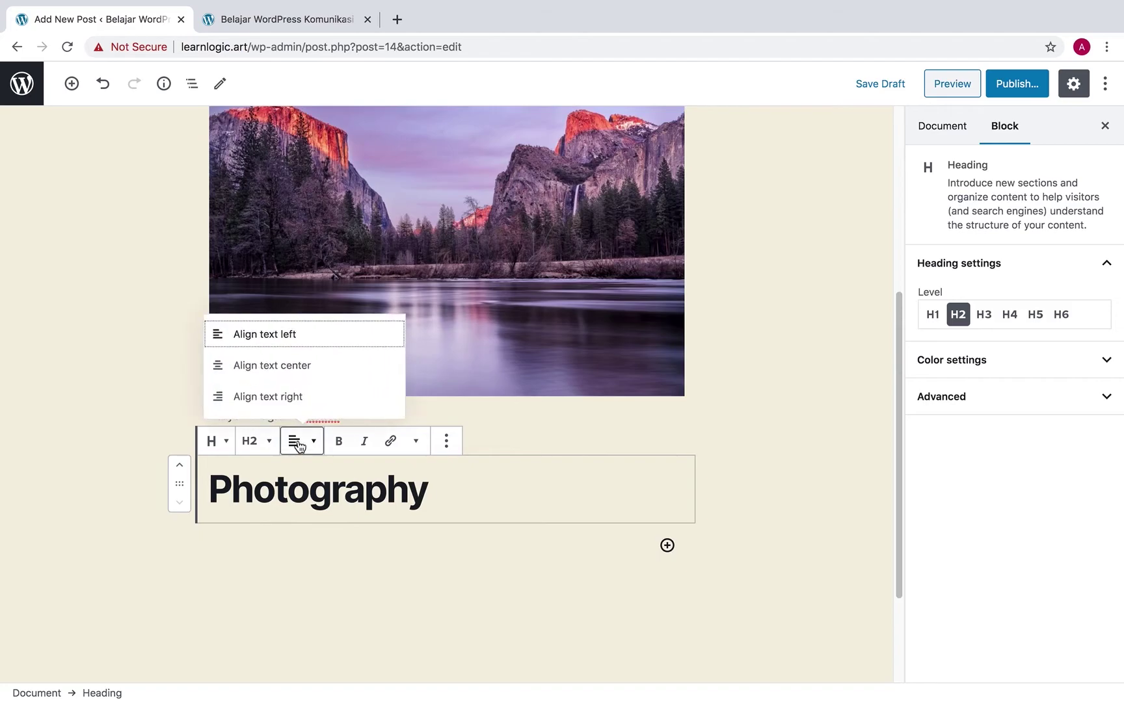
pyautogui.click(303, 372)
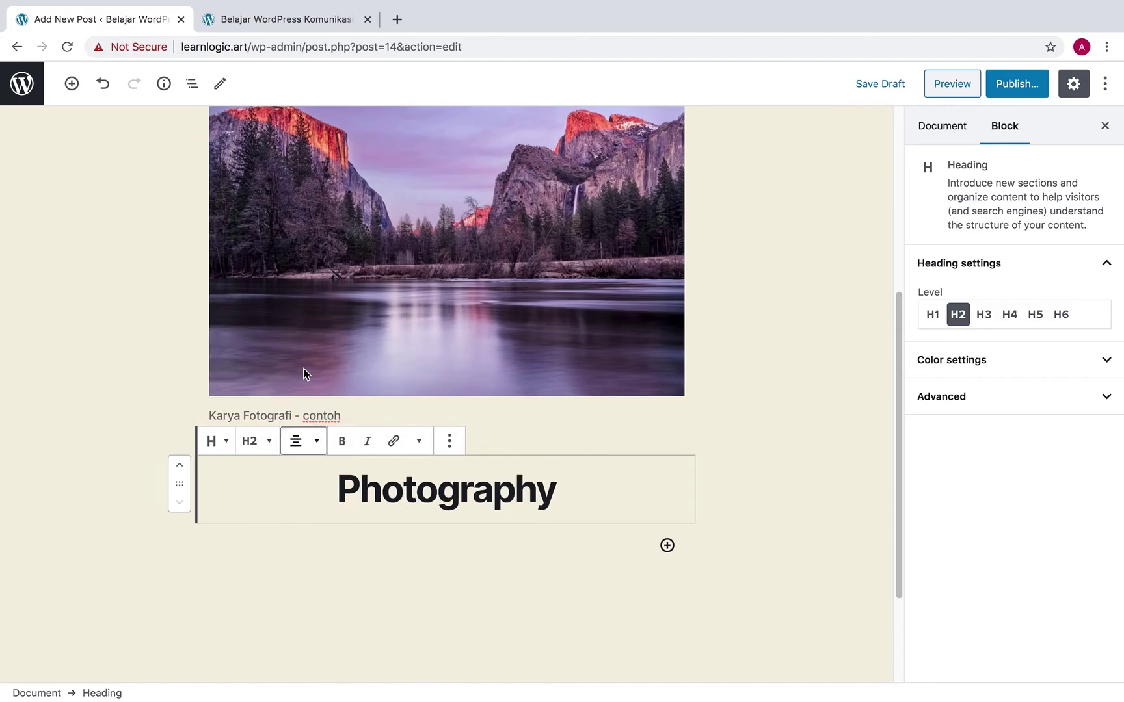
pyautogui.click(592, 504)
pyautogui.scroll(-2, 609, 501)
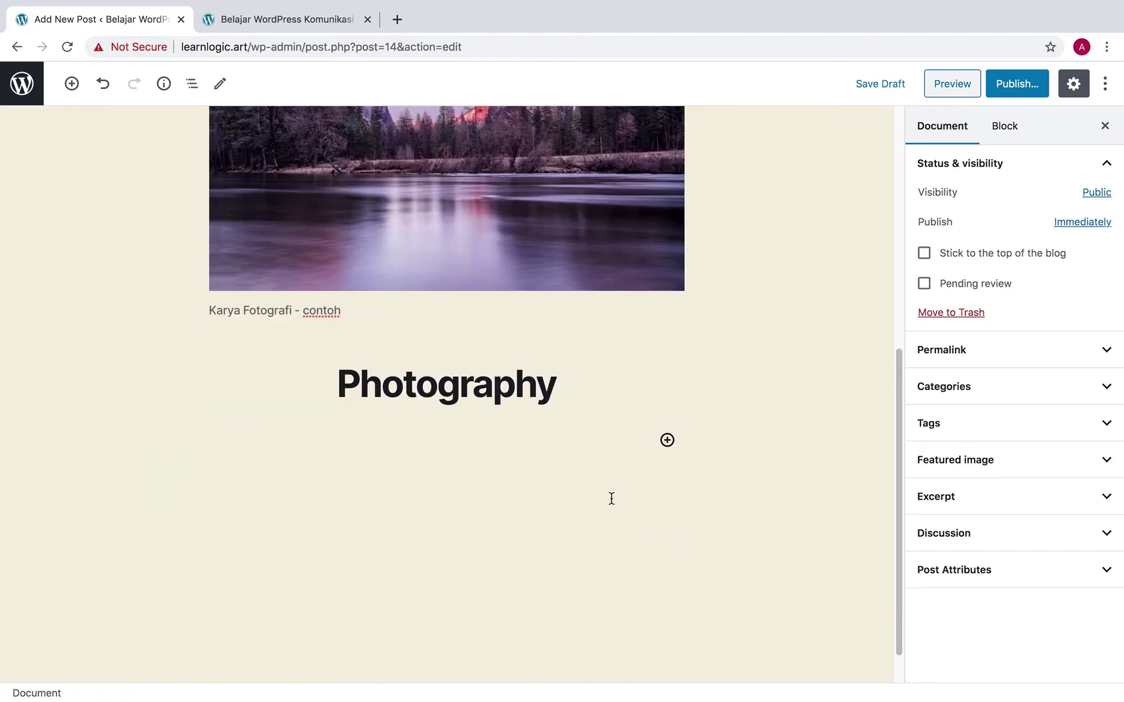
# Insert an empty File block from Most used blocks below the Photography heading
pyautogui.click(668, 440)
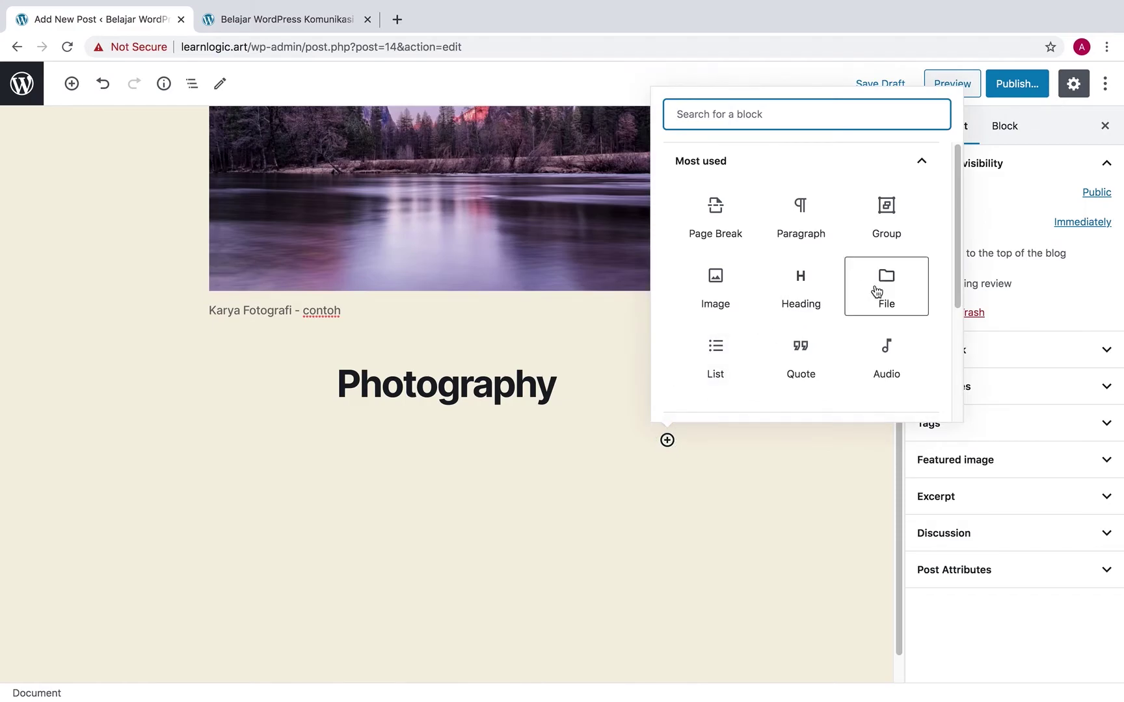
pyautogui.click(883, 286)
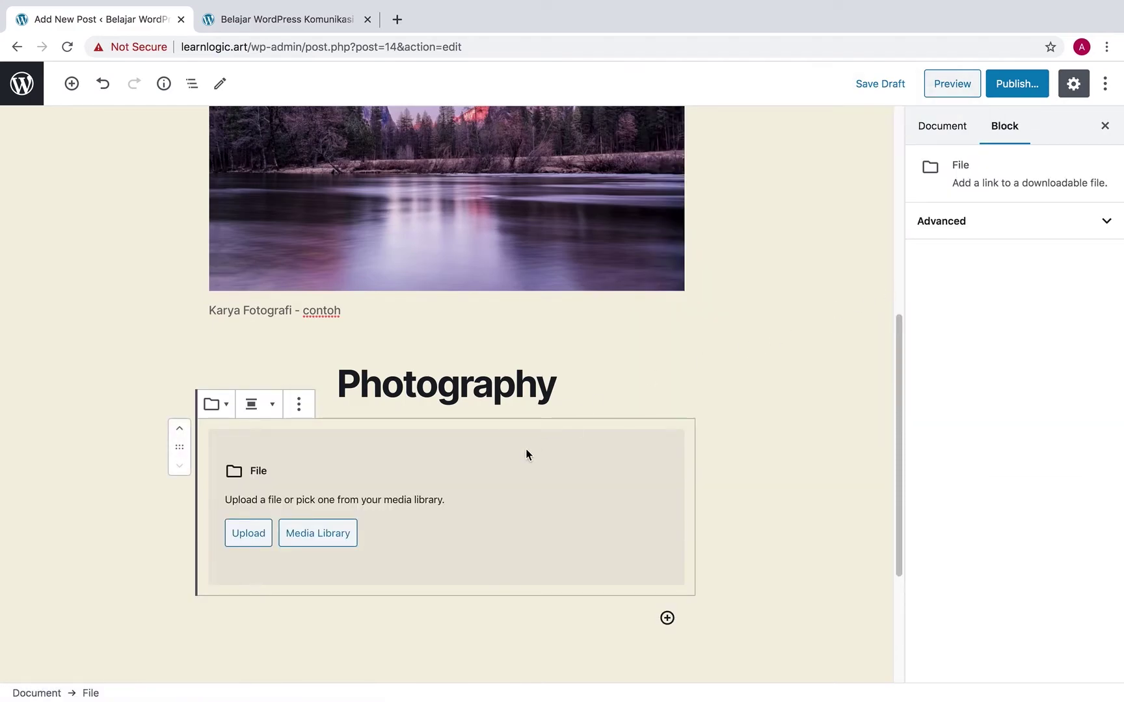
pyautogui.scroll(-4, 527, 451)
pyautogui.scroll(1, 523, 442)
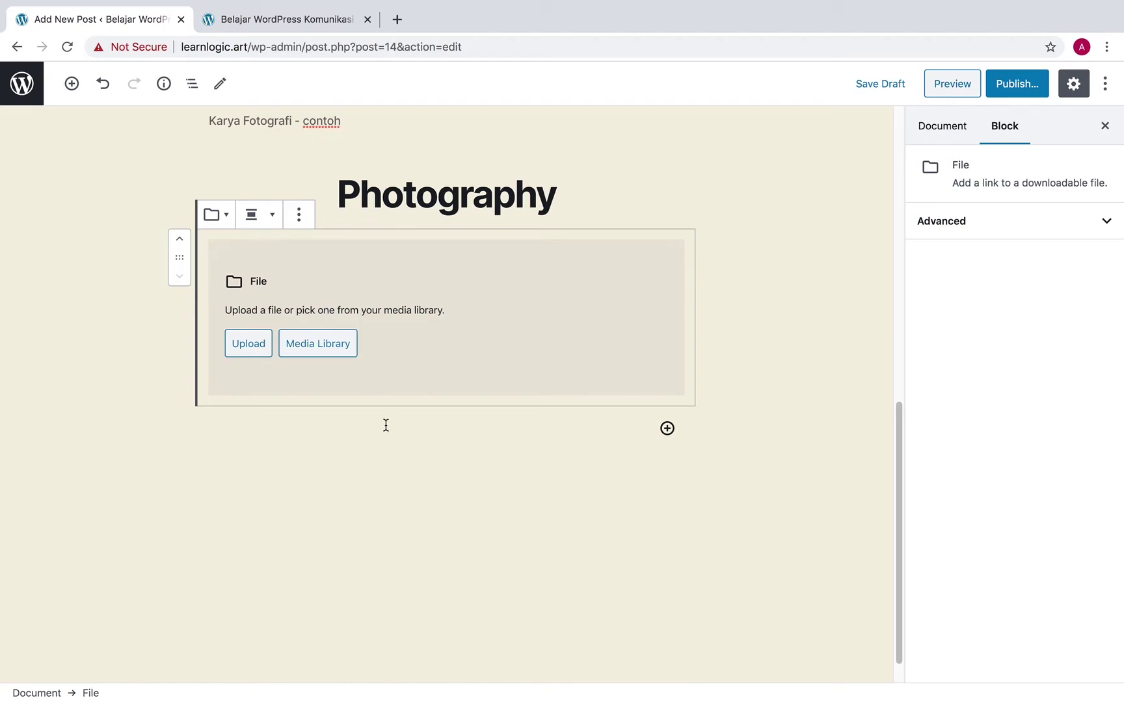
pyautogui.click(668, 429)
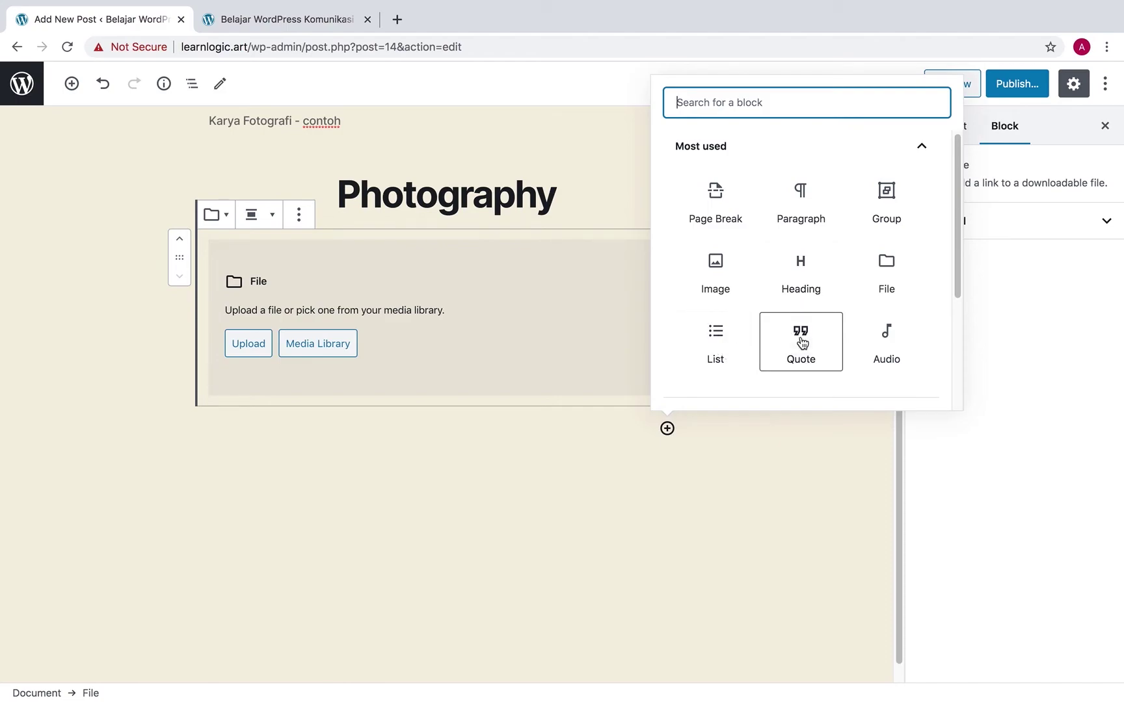
# Create a bulleted list of Senin, Selasa, Rabu, then add an empty paragraph below it
pyautogui.click(717, 349)
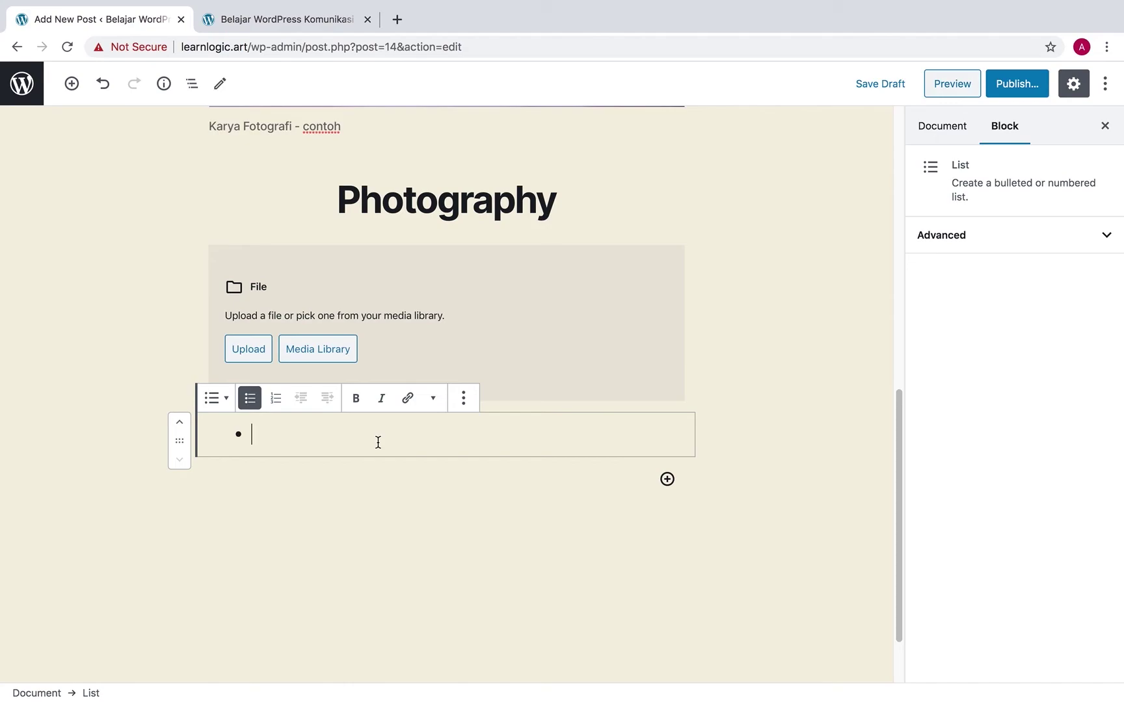
pyautogui.write('Senin')
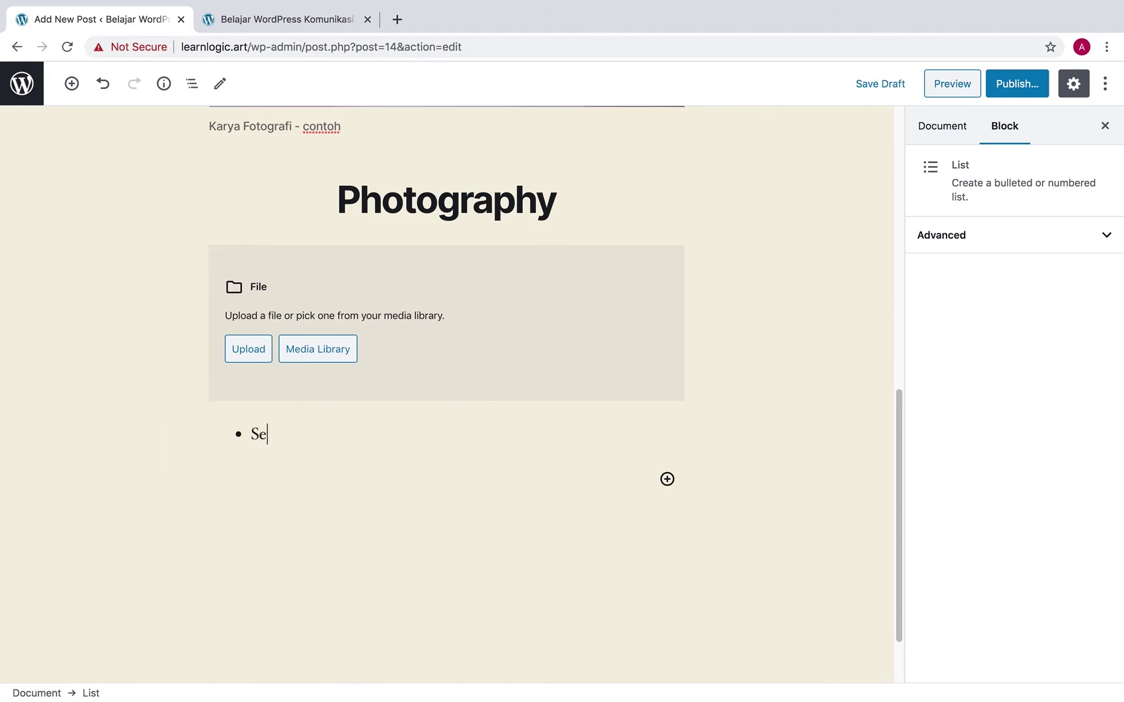
pyautogui.press('Return')
pyautogui.write('sel')
pyautogui.press('BackSpace')
pyautogui.press('BackSpace')
pyautogui.press('BackSpace')
pyautogui.write('Selasa')
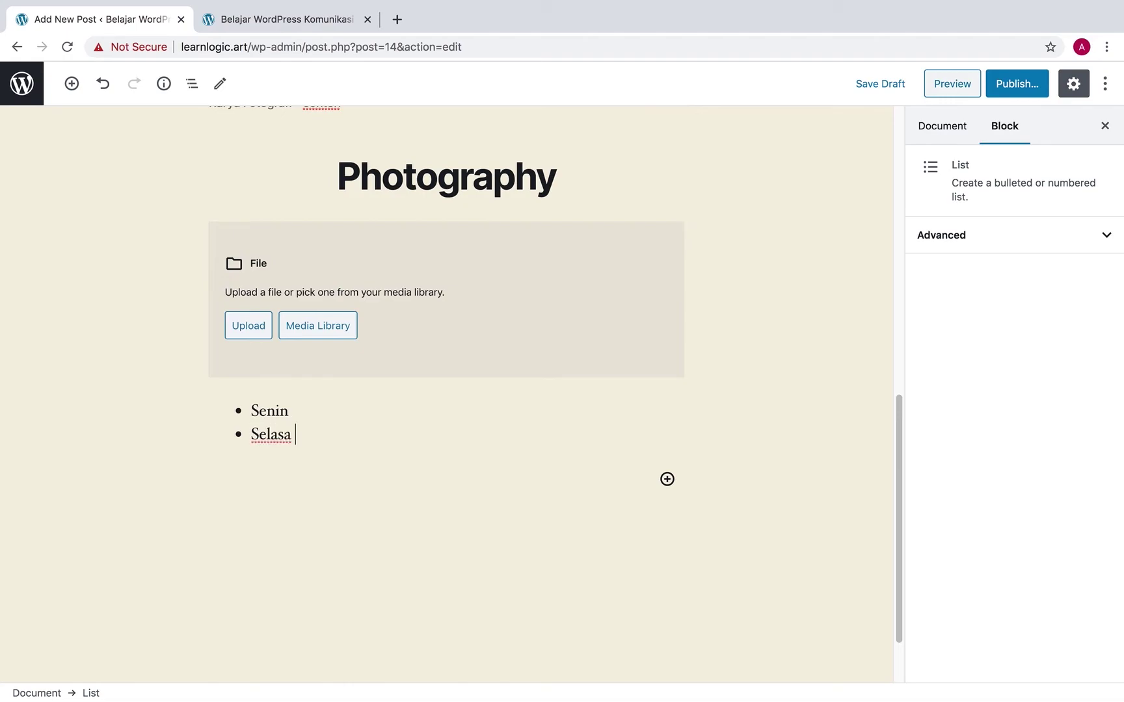
pyautogui.press('Return')
pyautogui.write('Rabu')
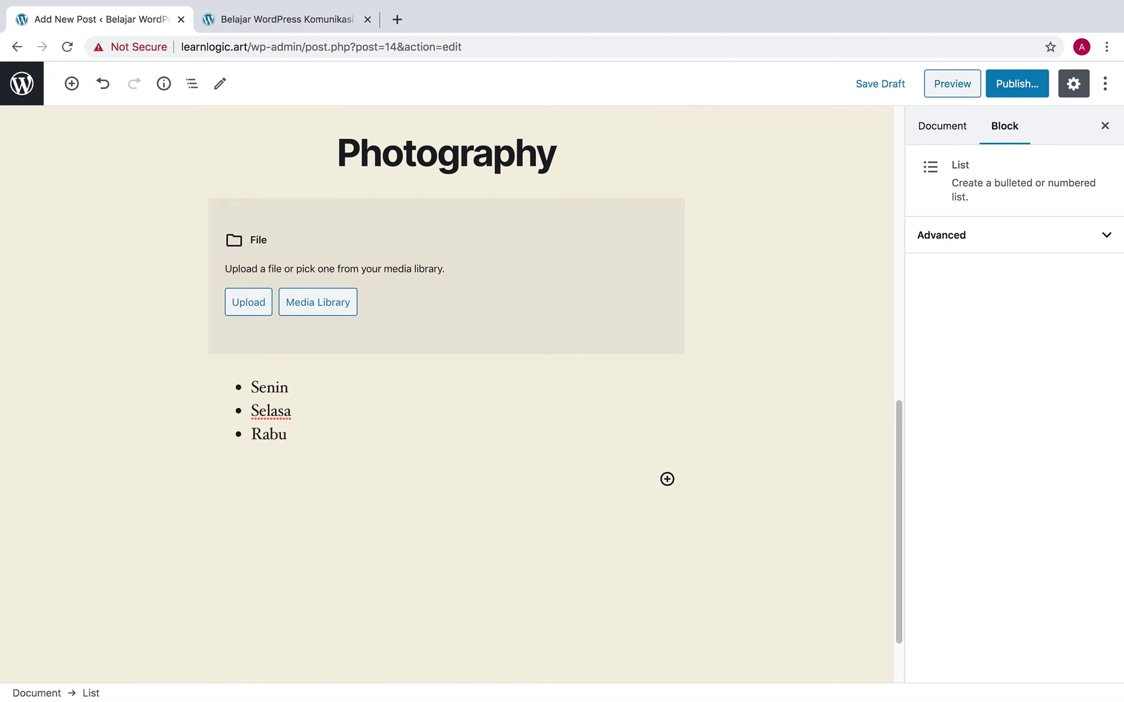
pyautogui.click(496, 472)
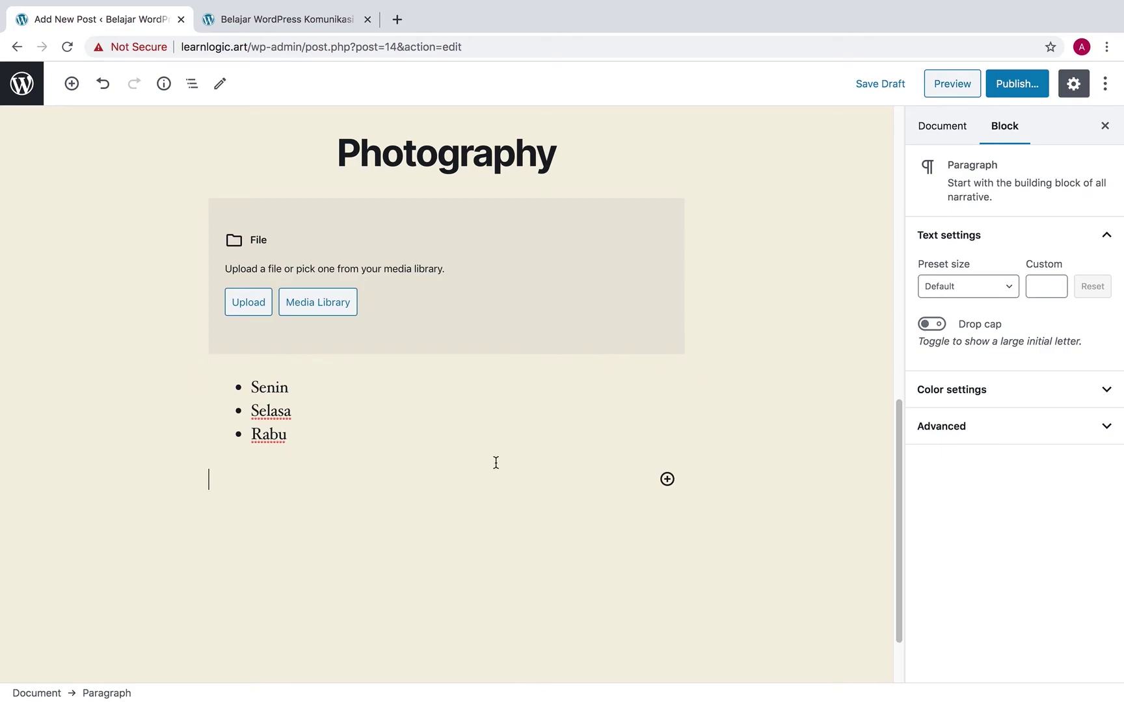
# Insert a Table block from Formatting with 3 columns and create the empty table
pyautogui.click(671, 482)
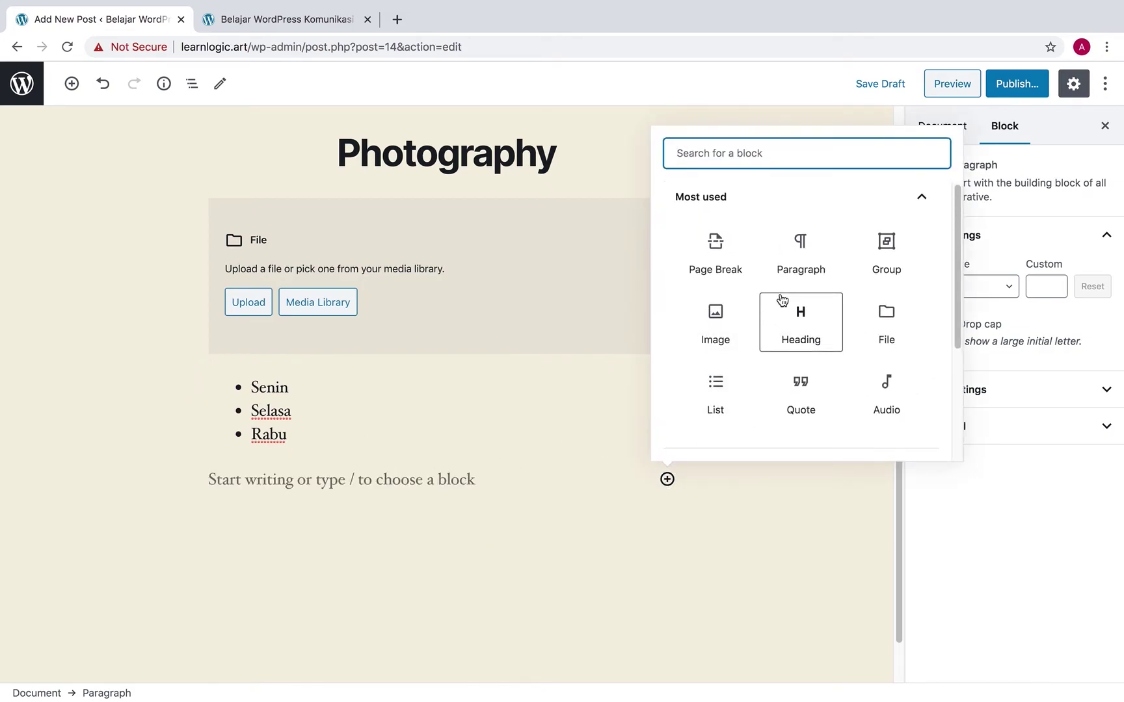
pyautogui.scroll(-2, 782, 301)
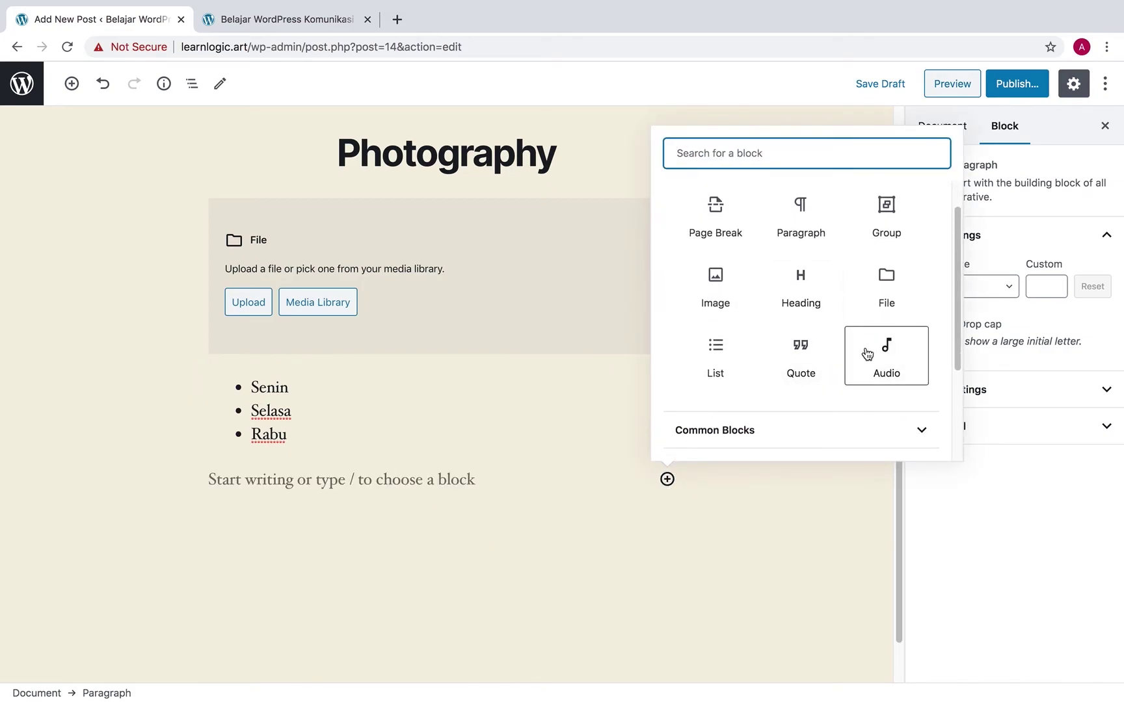
pyautogui.scroll(-1, 793, 363)
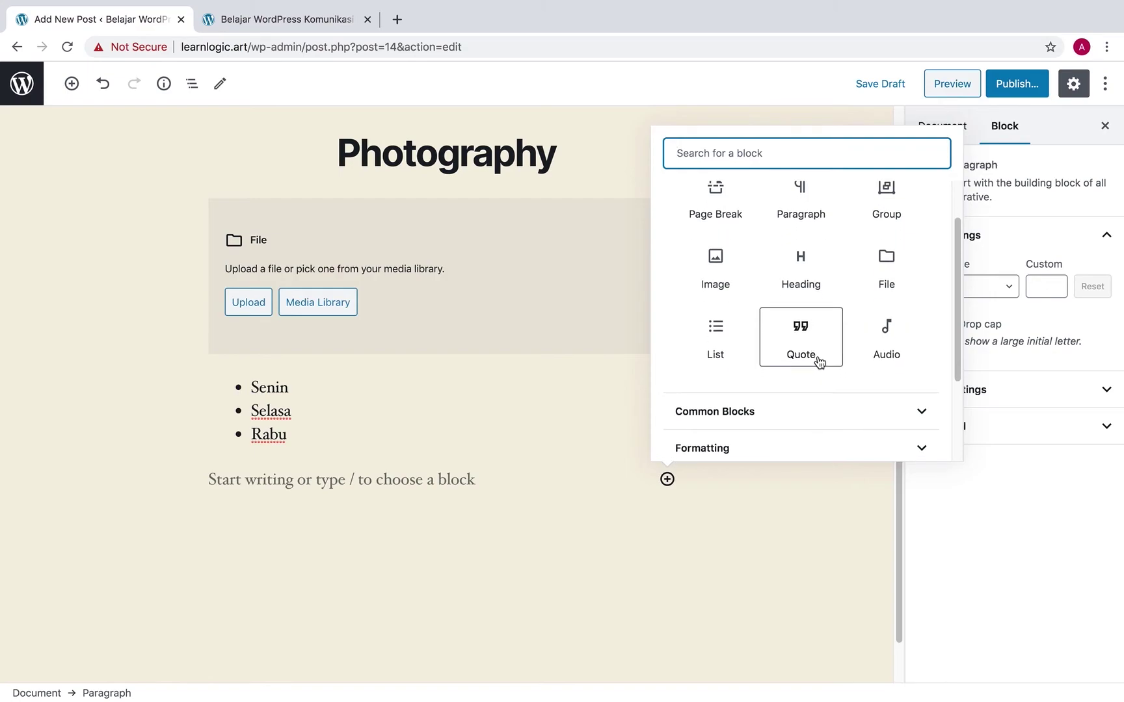
pyautogui.scroll(-4, 820, 363)
pyautogui.click(810, 369)
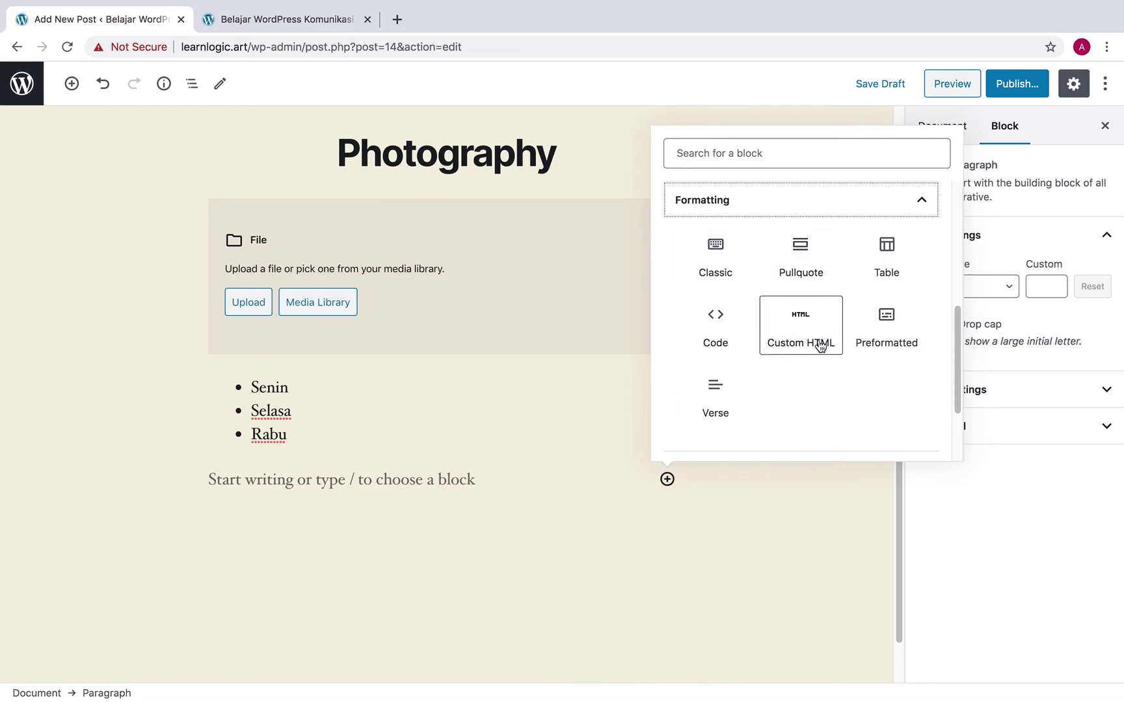
pyautogui.click(901, 265)
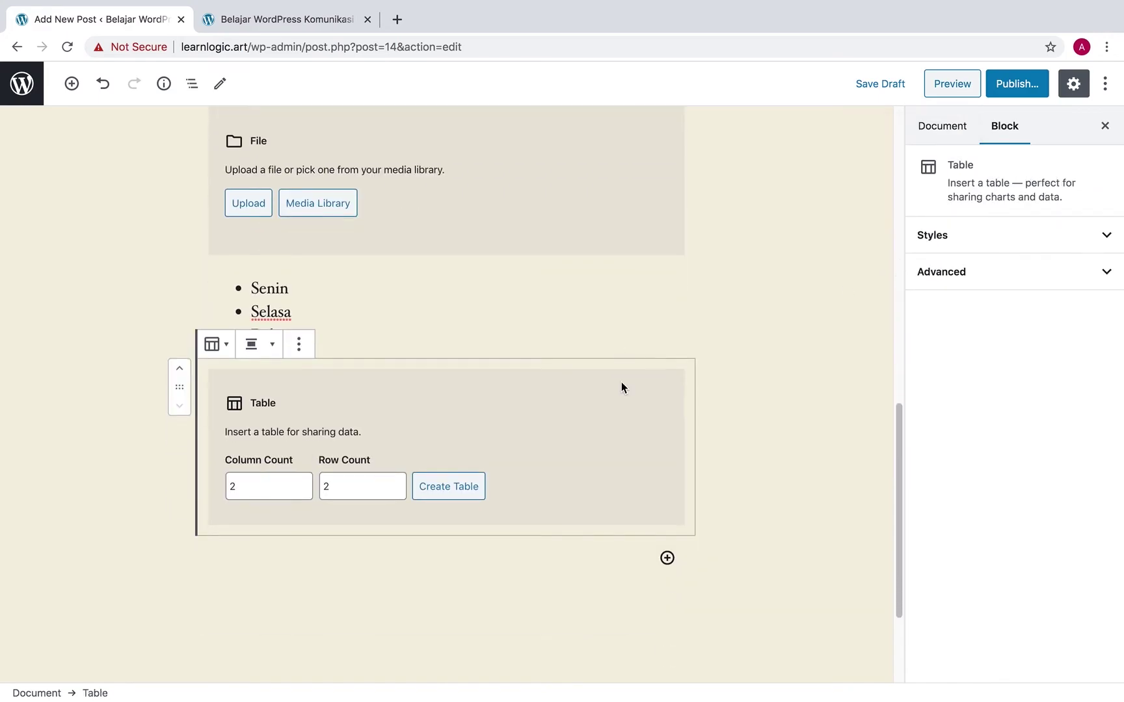
pyautogui.scroll(-1, 201, 454)
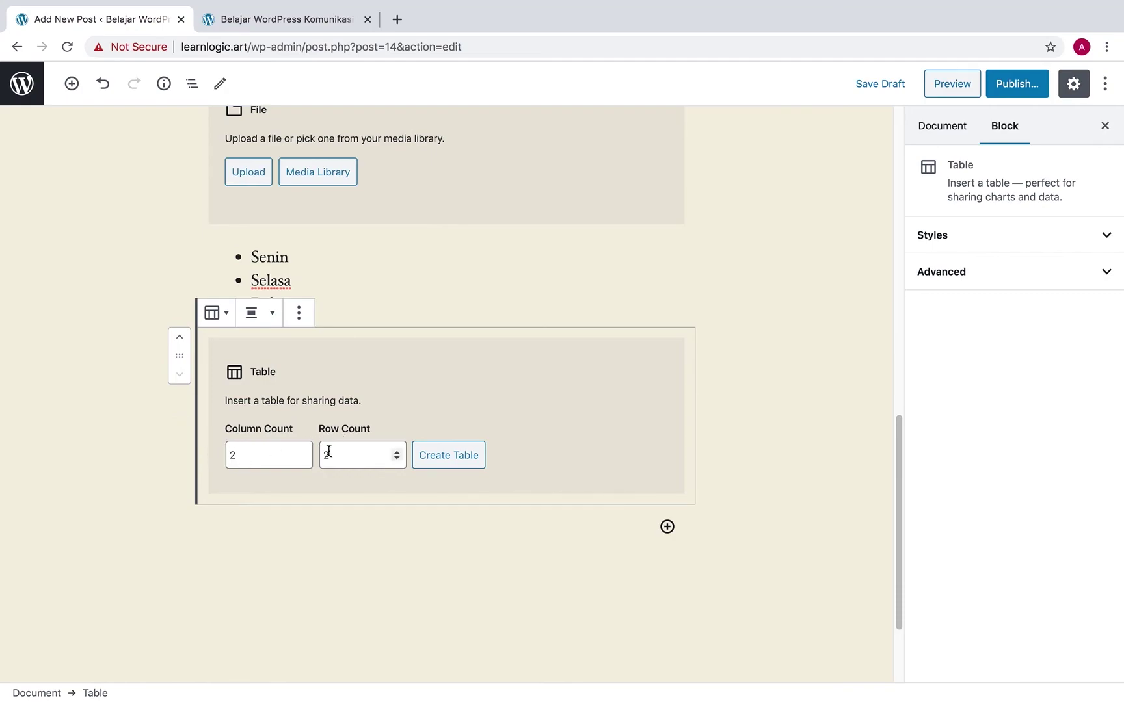
pyautogui.moveTo(268, 455); pyautogui.dragTo(222, 460)
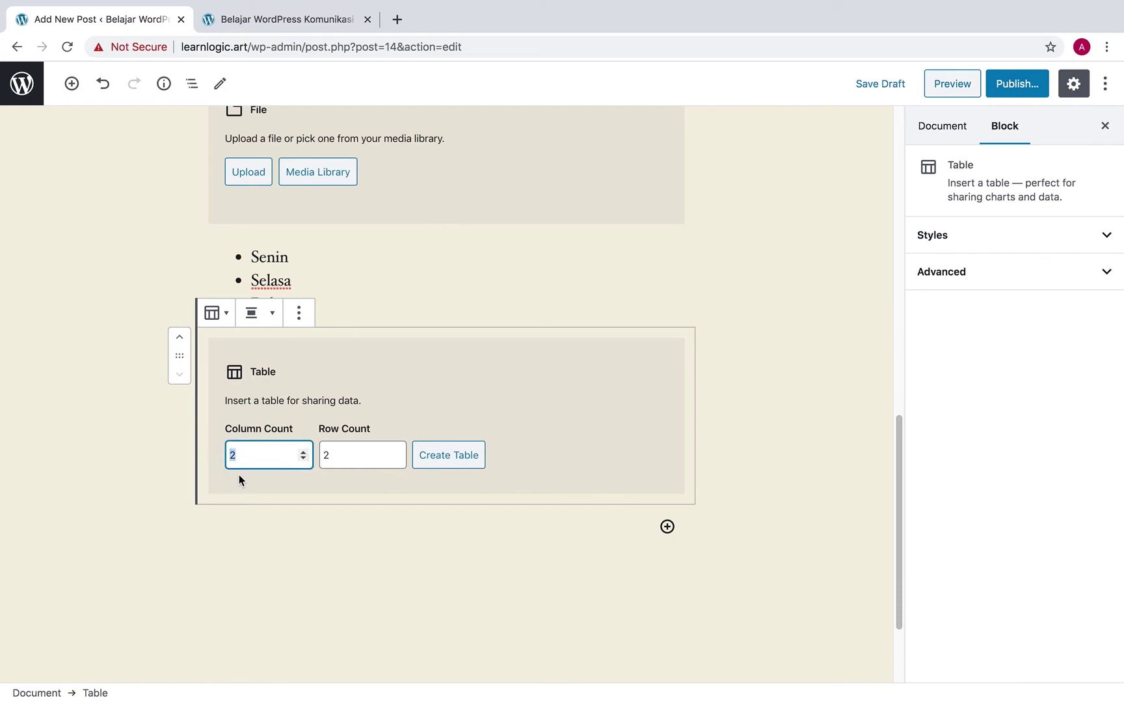
pyautogui.click(464, 455)
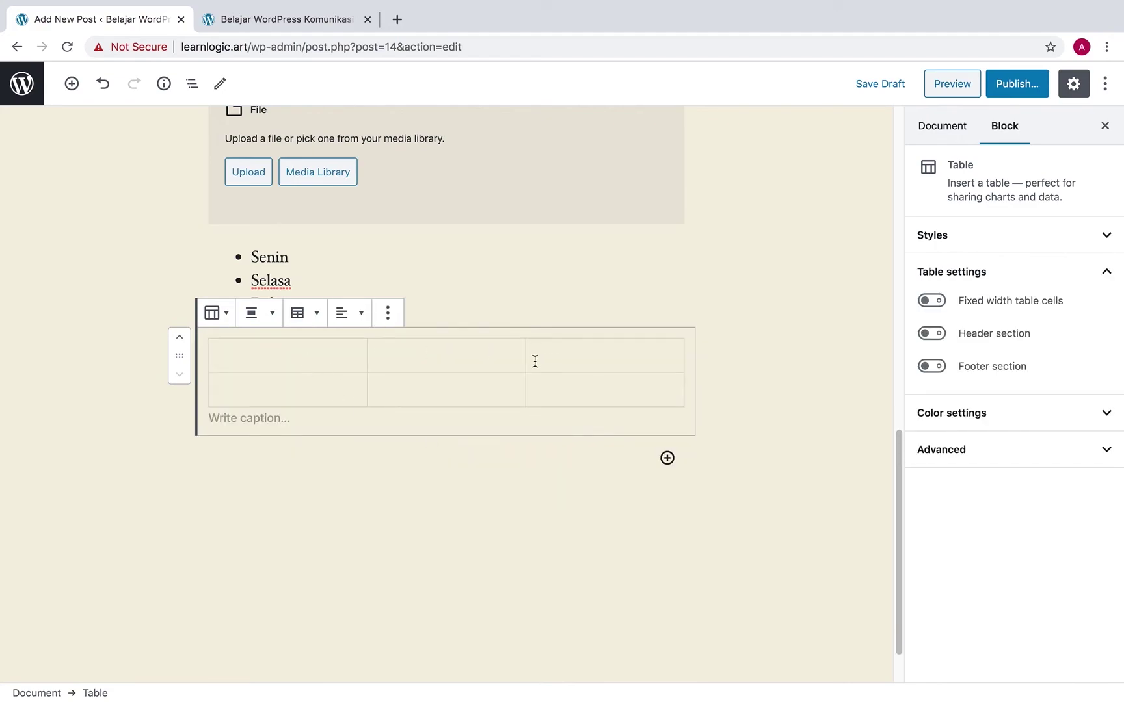
# Fill the table rows with Satu, Dua, Tiga and Empat, Lima, Enam
pyautogui.click(309, 360)
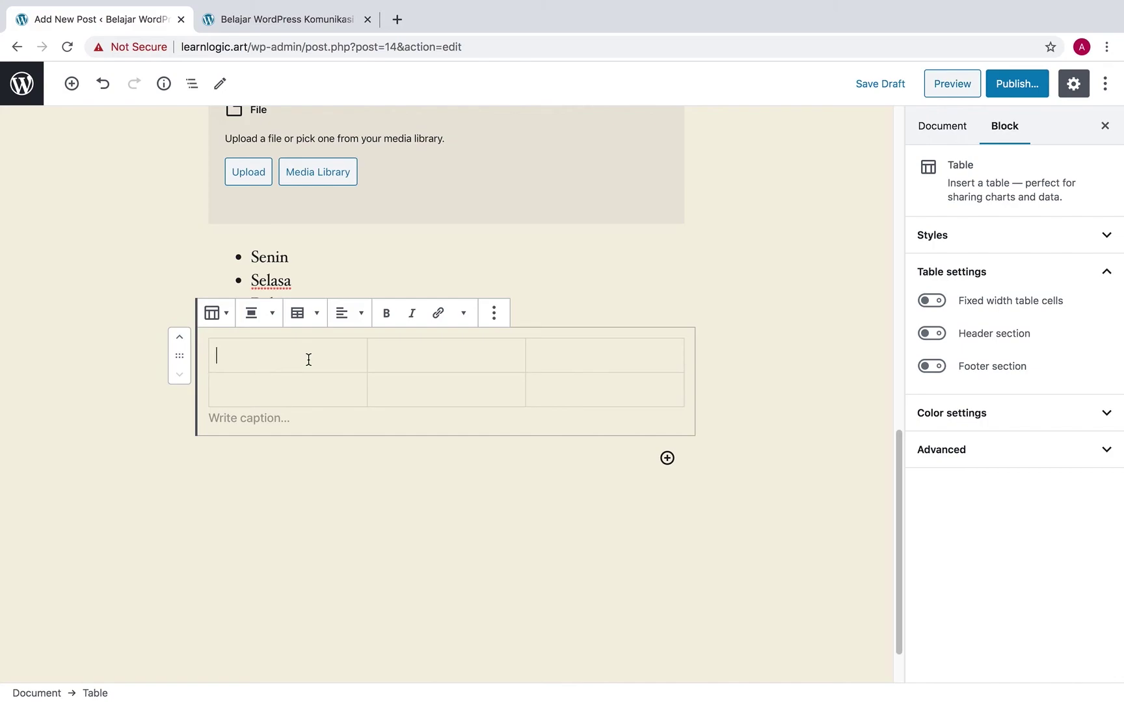
pyautogui.write('Satu')
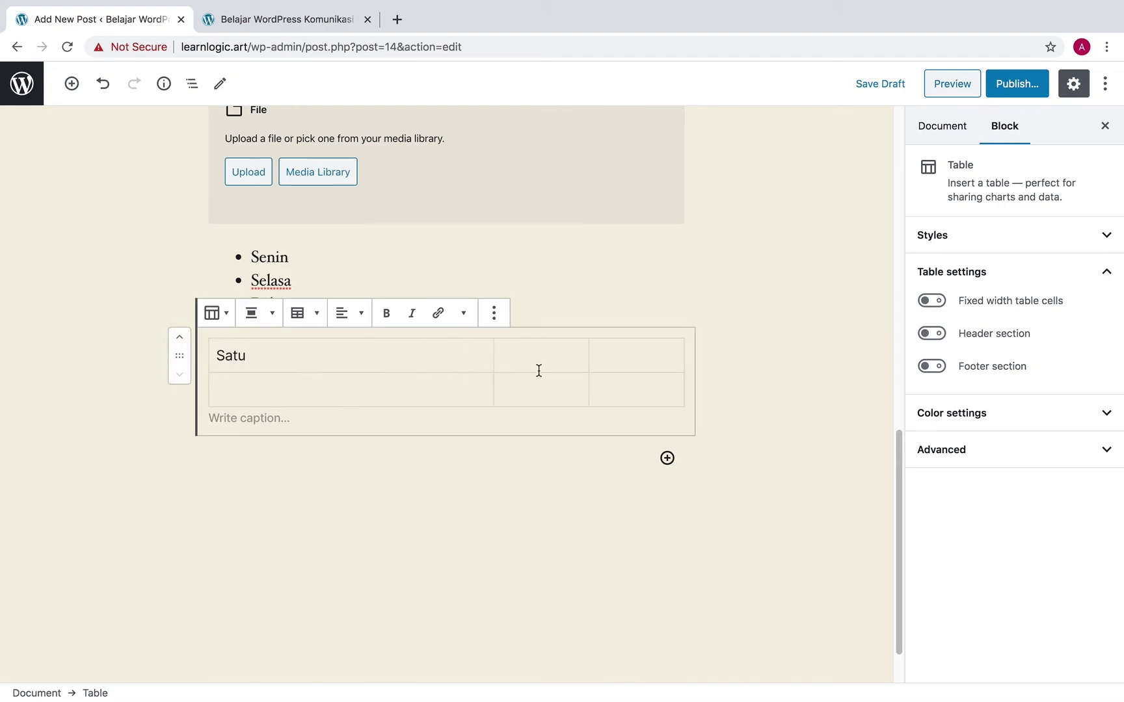
pyautogui.click(543, 368)
pyautogui.write('Dua')
pyautogui.click(638, 355)
pyautogui.write('Tiga')
pyautogui.click(317, 388)
pyautogui.write('Empat')
pyautogui.click(428, 392)
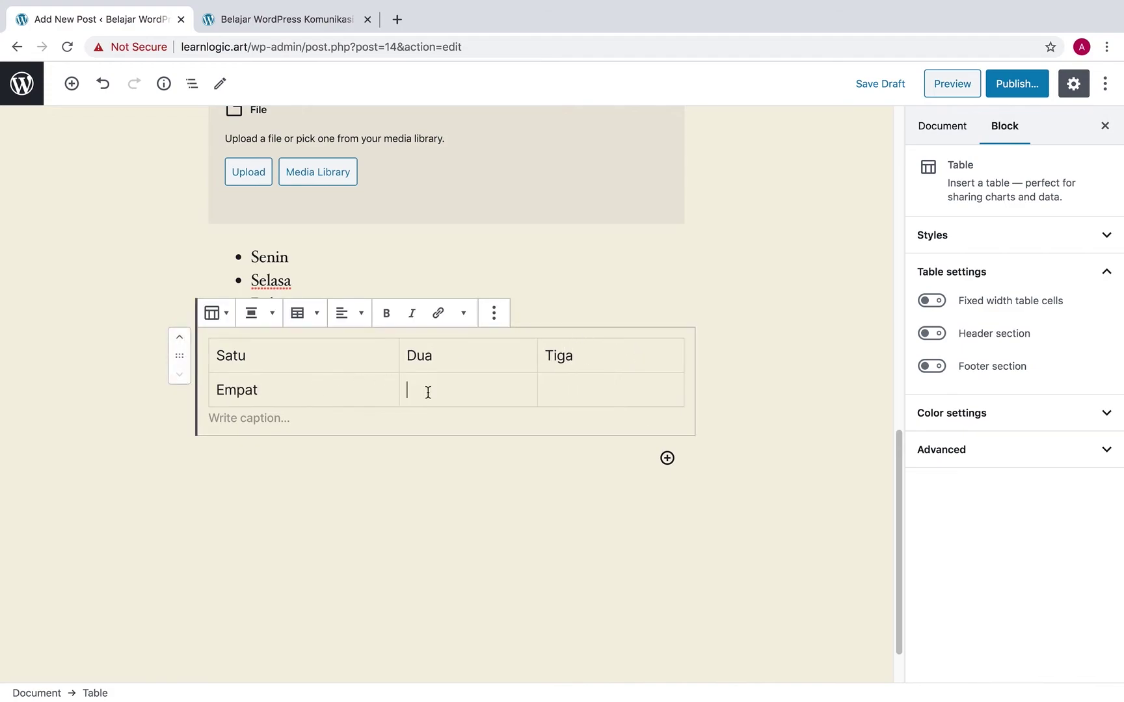
pyautogui.write('Lima')
pyautogui.click(572, 386)
pyautogui.write('Enam')
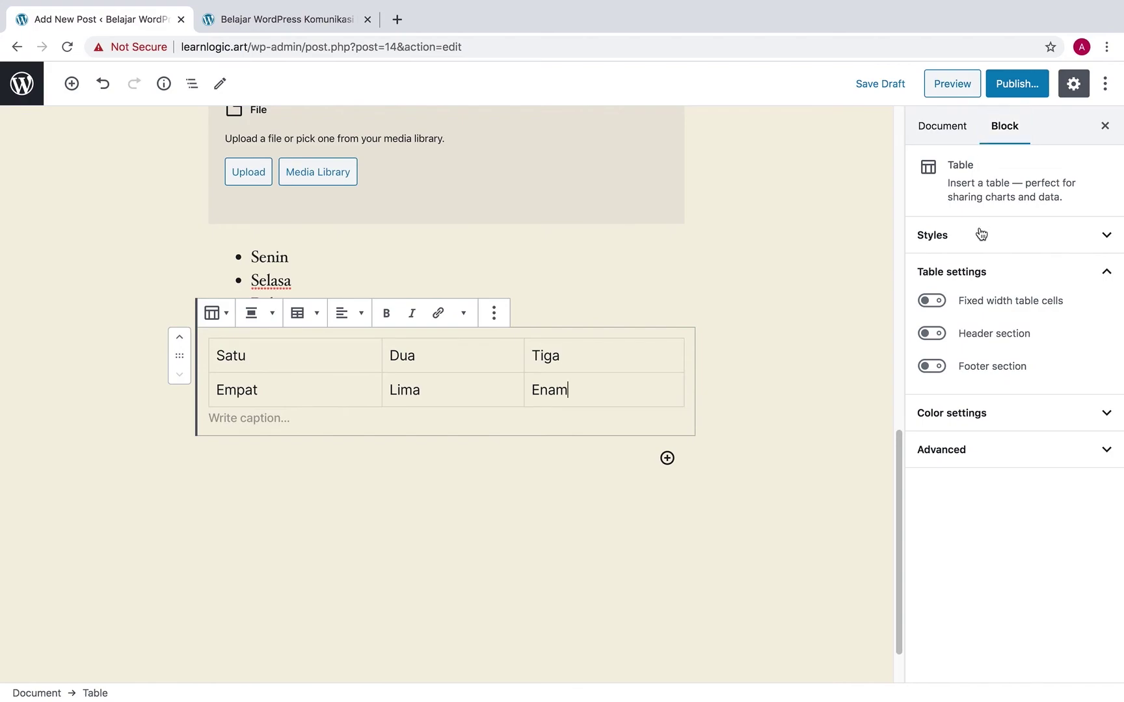
# Apply the Stripes style to the table and set its Default Style to Default
pyautogui.click(990, 243)
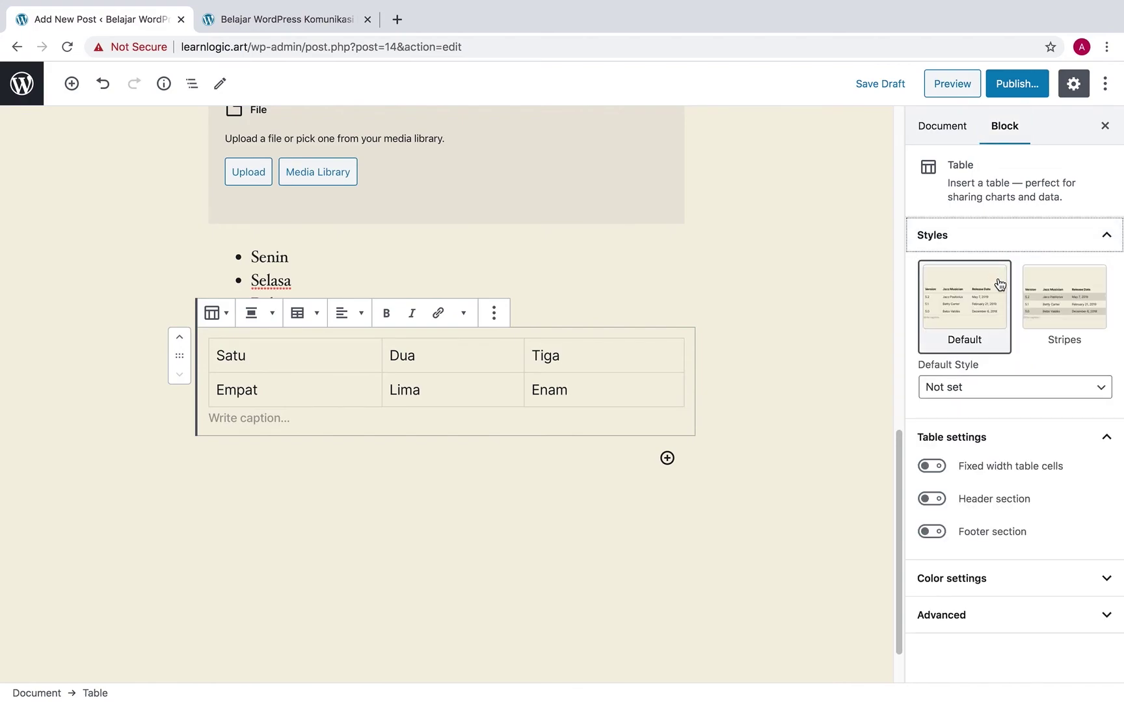
pyautogui.click(1052, 303)
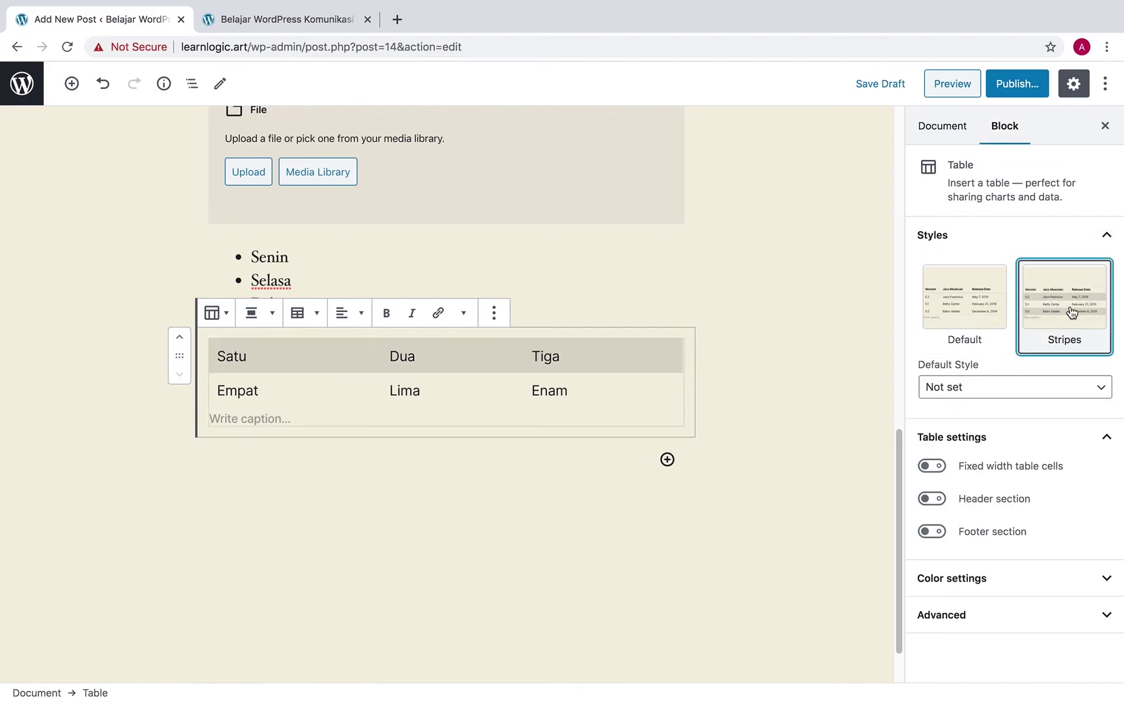
pyautogui.click(1035, 389)
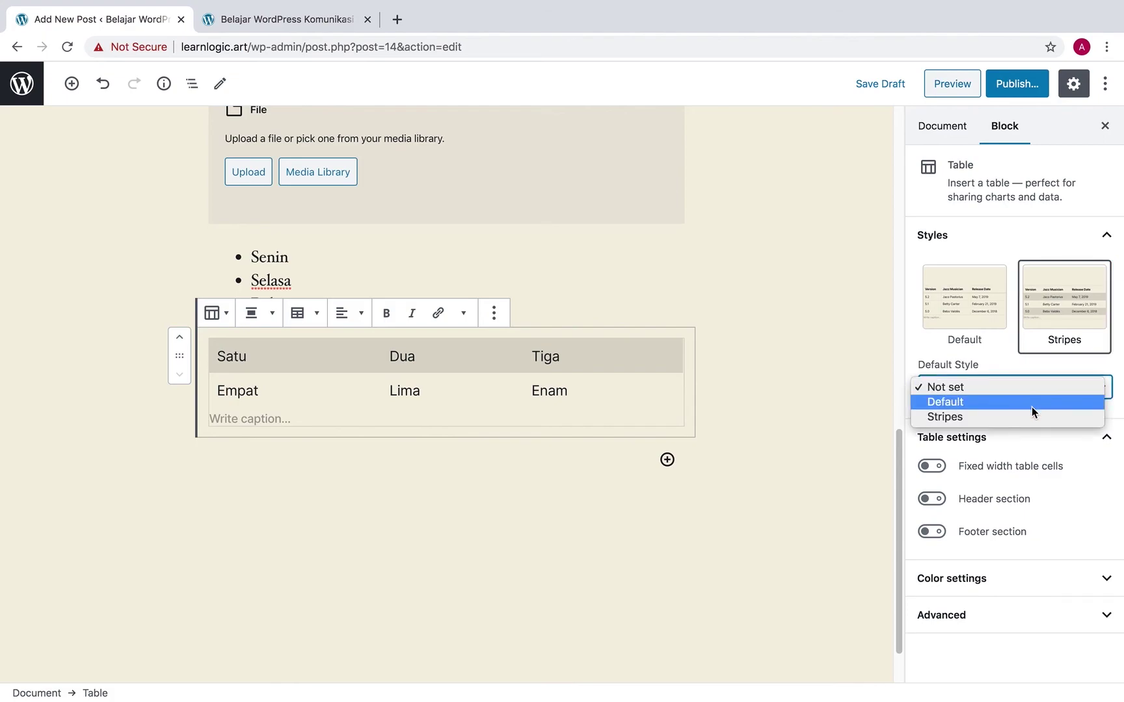
pyautogui.click(1031, 407)
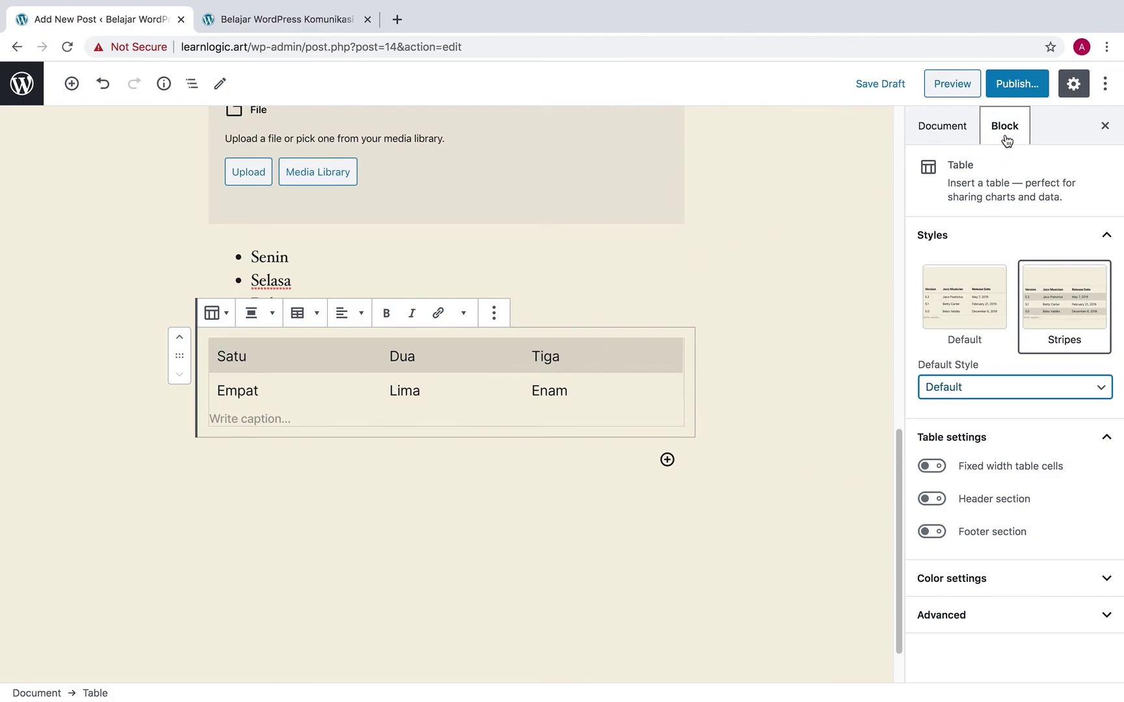
# Insert a Columns block from Layout Elements using the three equal columns variation
pyautogui.click(668, 461)
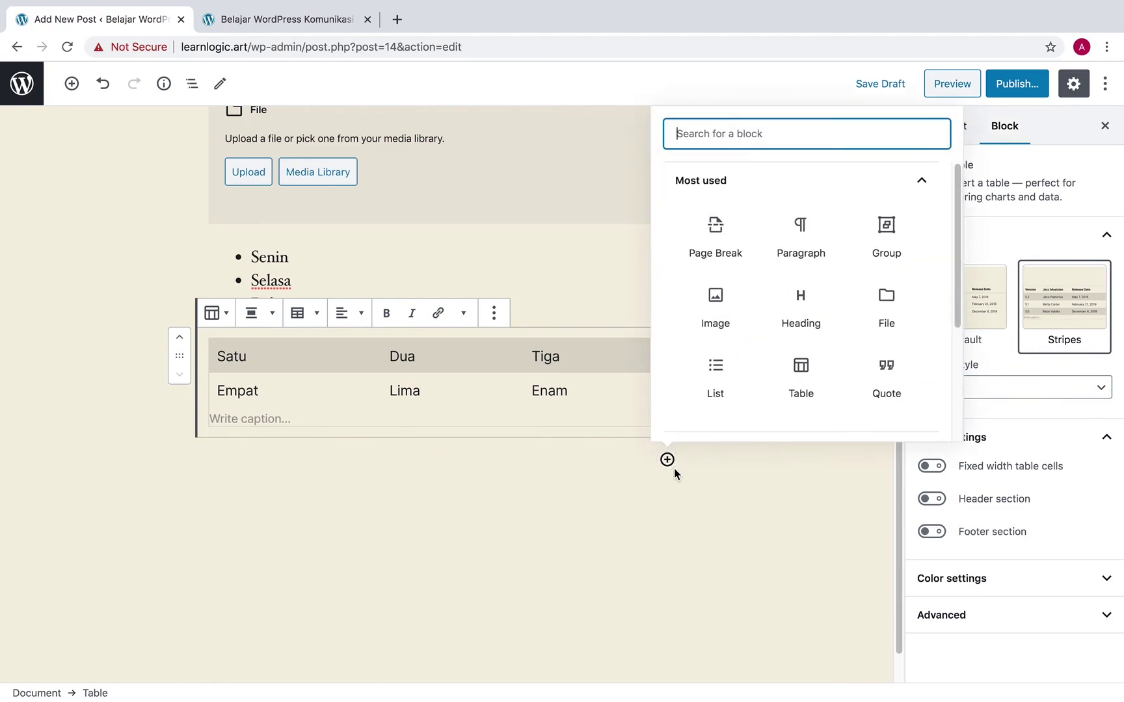
pyautogui.scroll(-4, 793, 331)
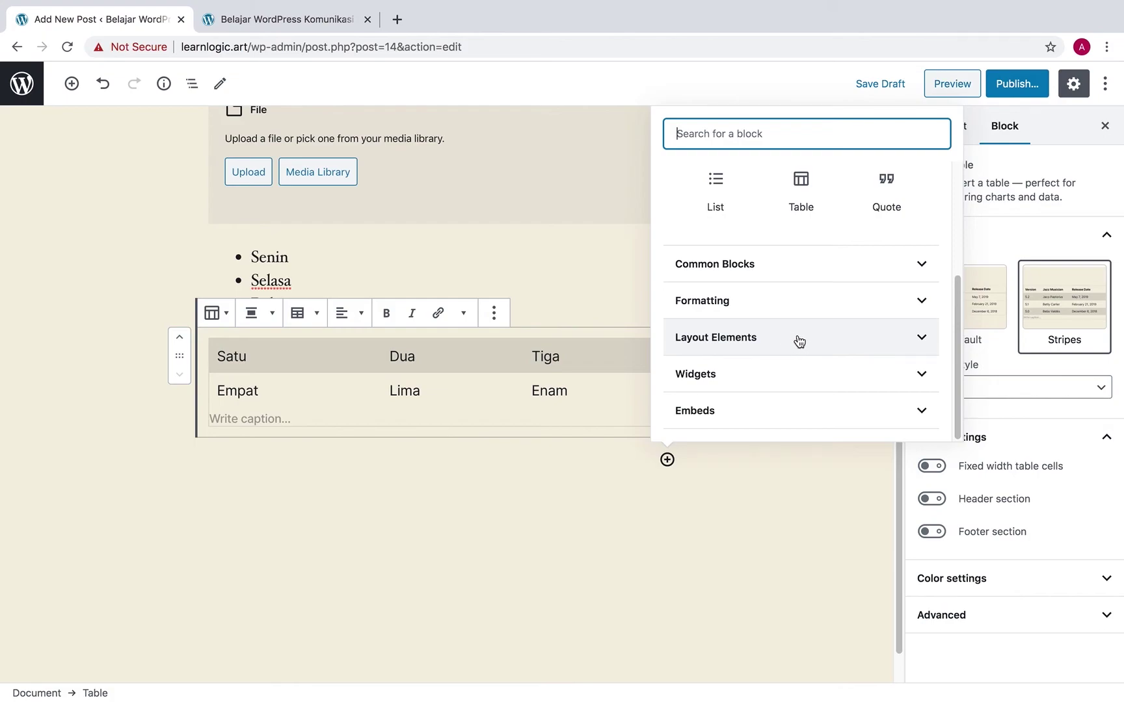
pyautogui.click(800, 341)
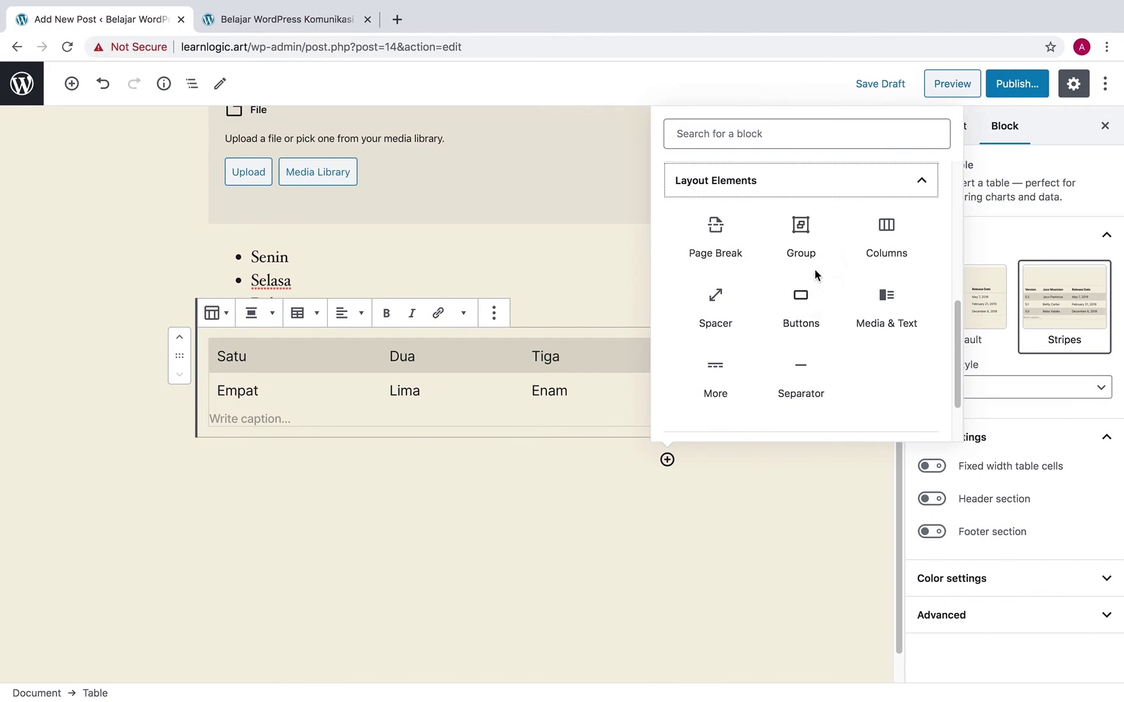
pyautogui.click(812, 238)
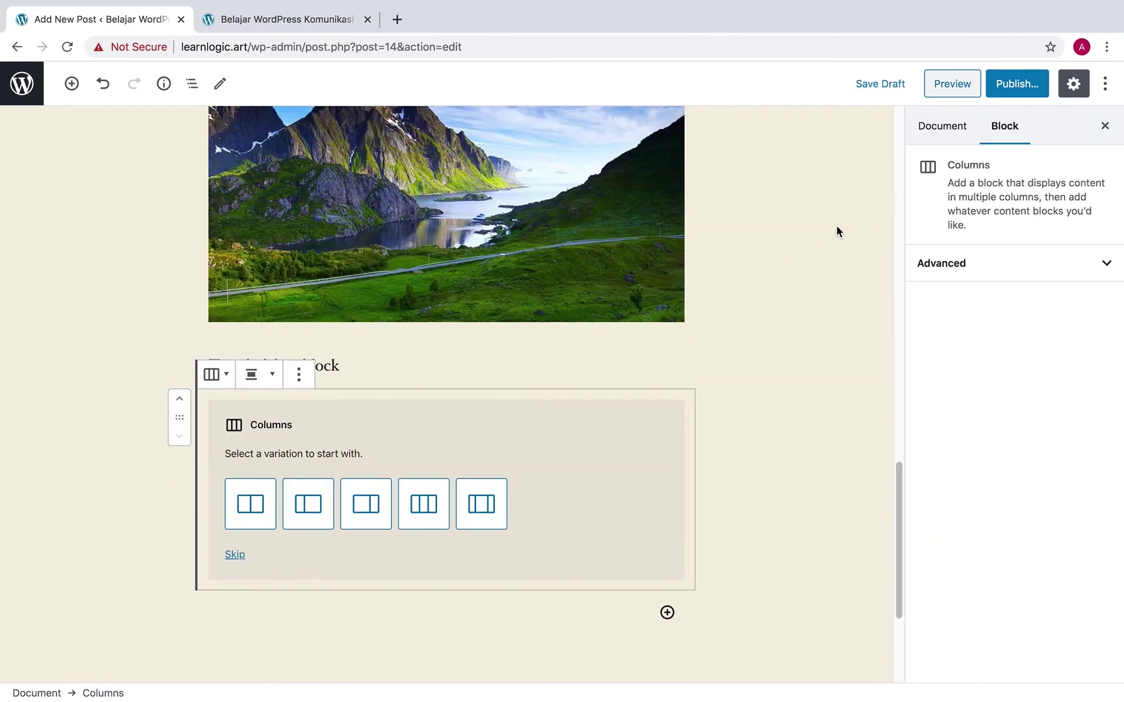
pyautogui.scroll(-3, 451, 454)
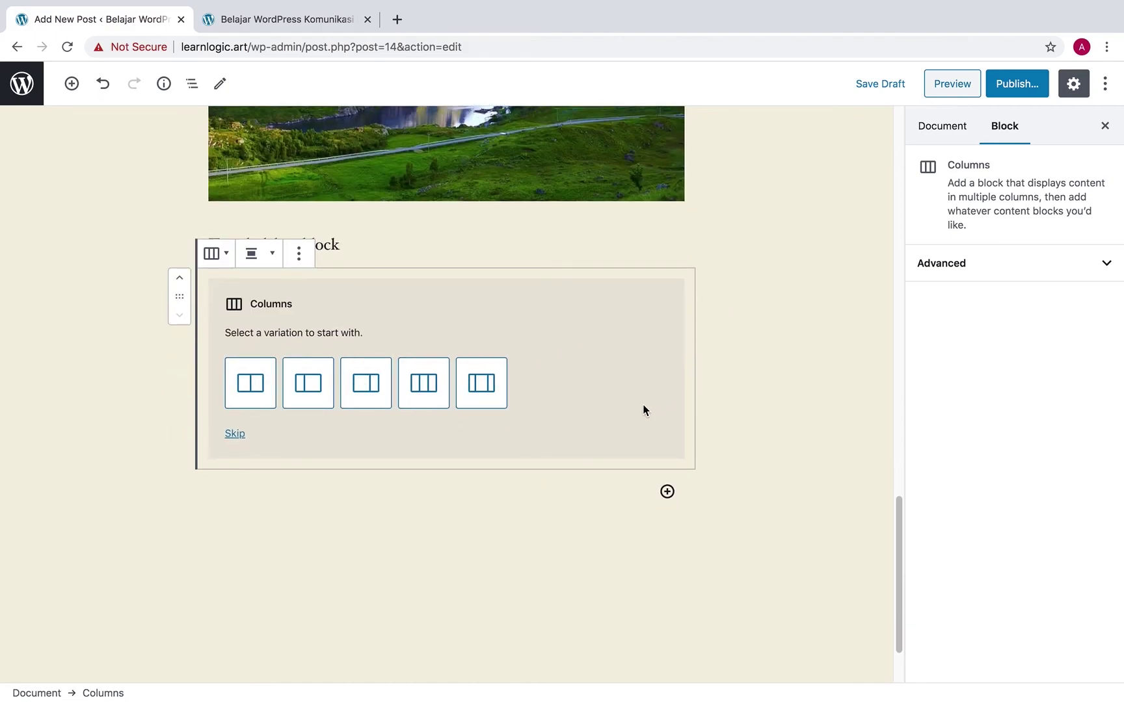
pyautogui.click(421, 389)
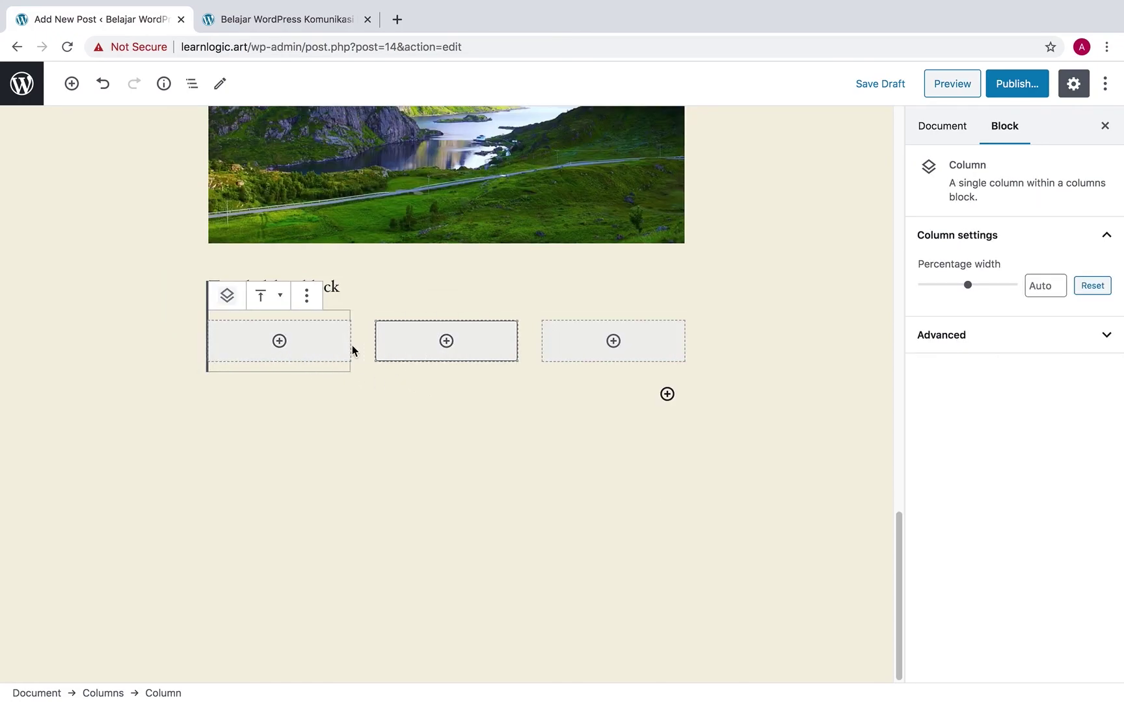
# Add an Image block to the first column and upload Landscape3.jpg into it
pyautogui.click(303, 346)
pyautogui.click(304, 346)
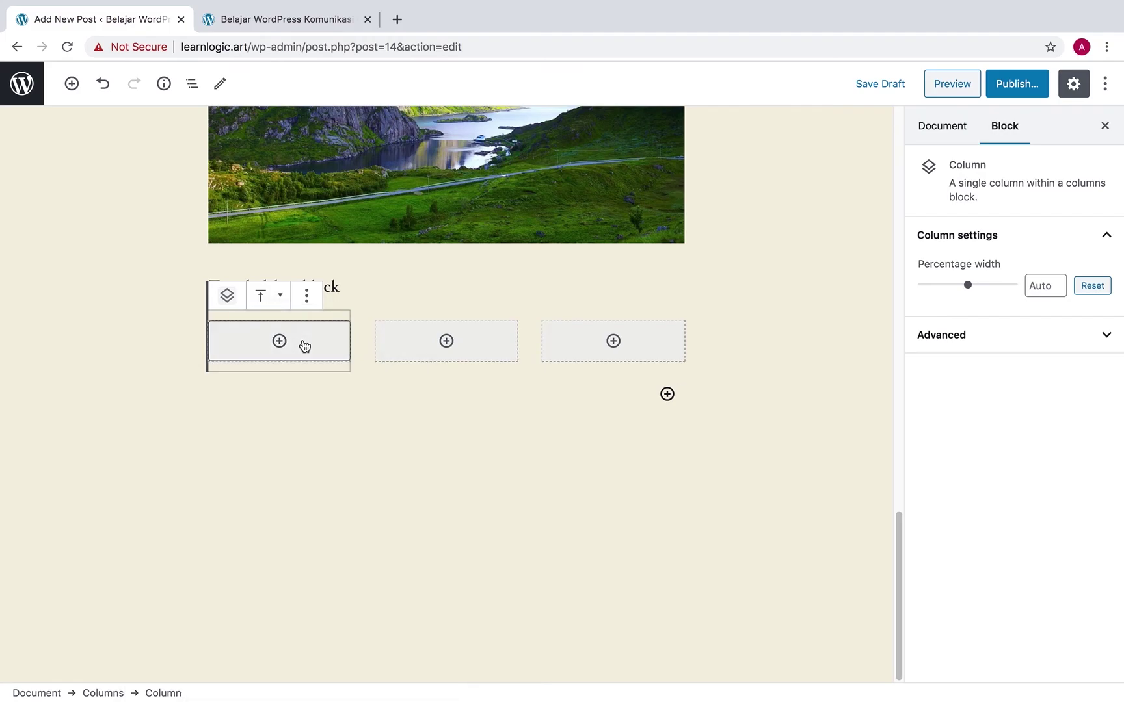
pyautogui.click(303, 345)
pyautogui.click(361, 508)
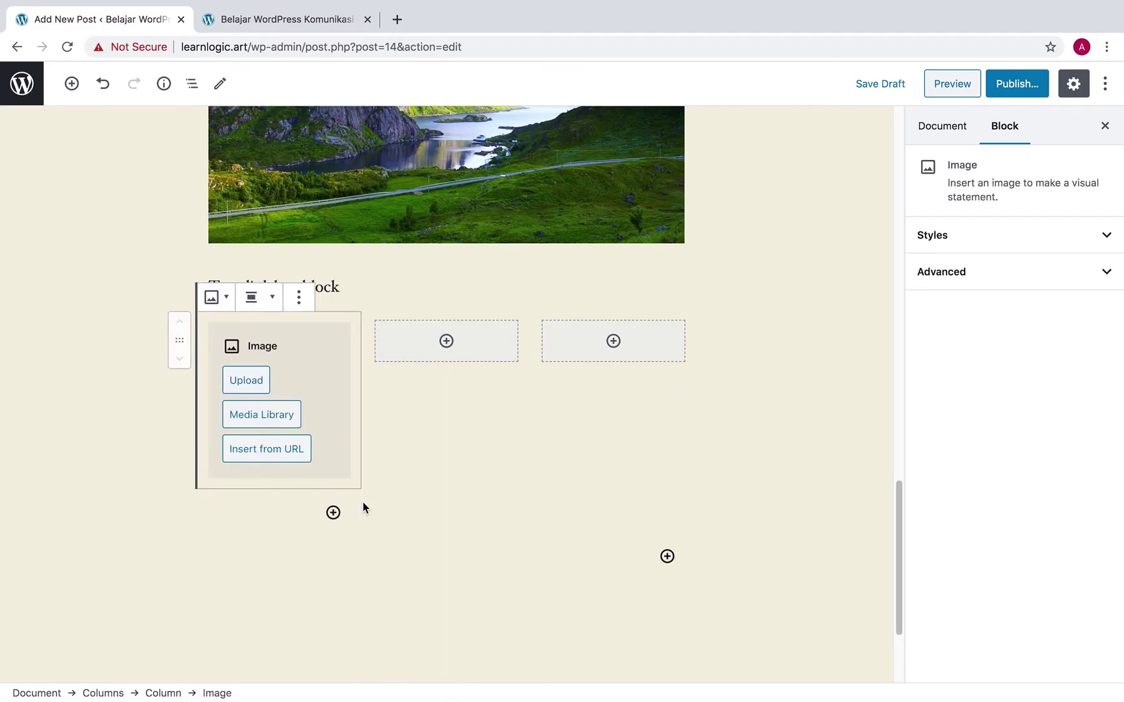
pyautogui.click(250, 382)
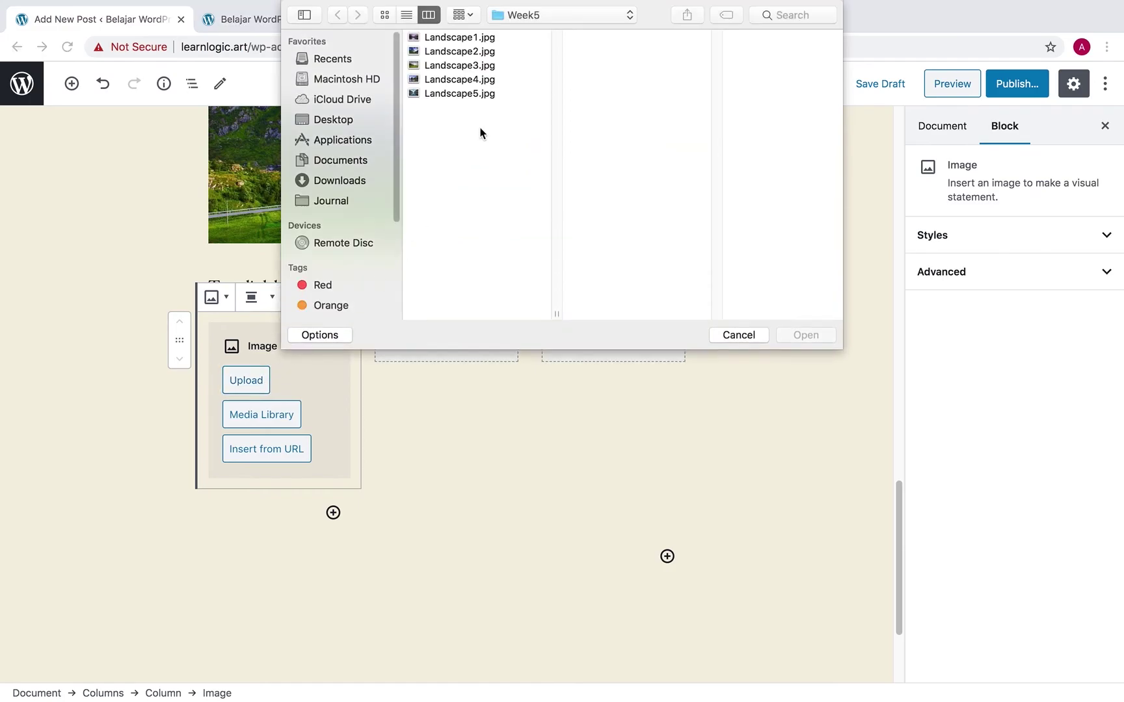
pyautogui.click(479, 67)
pyautogui.click(806, 335)
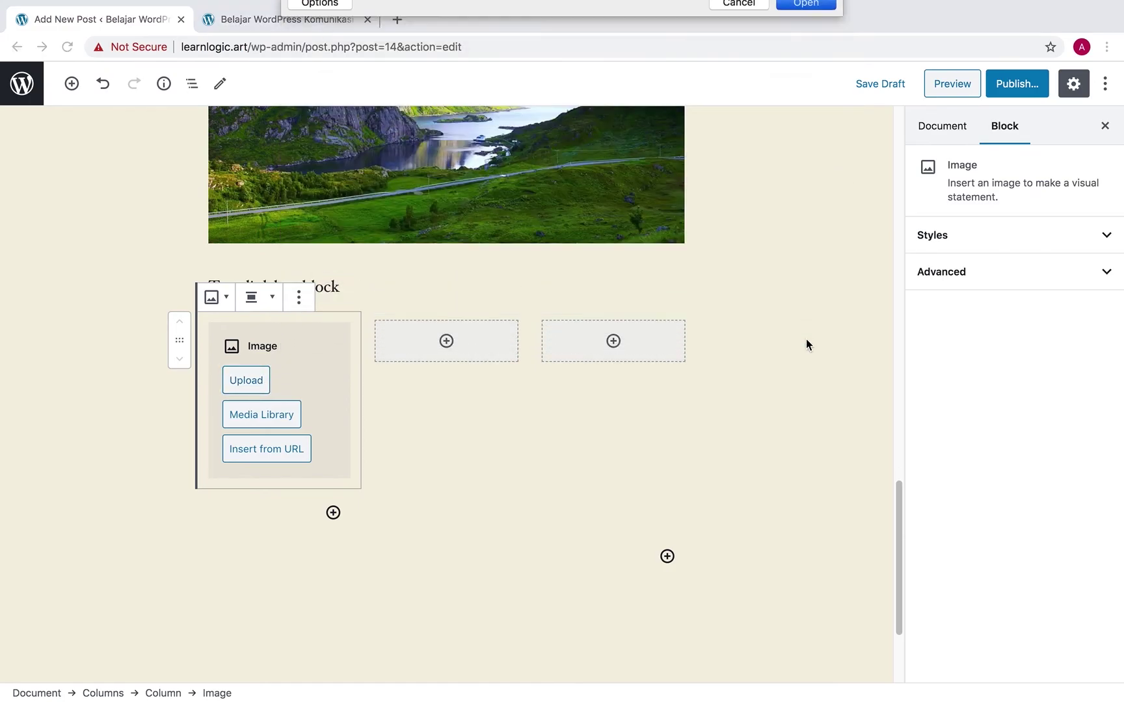
# Upload Landscape4.jpg into the second column and Landscape5.jpg into the third
pyautogui.click(447, 341)
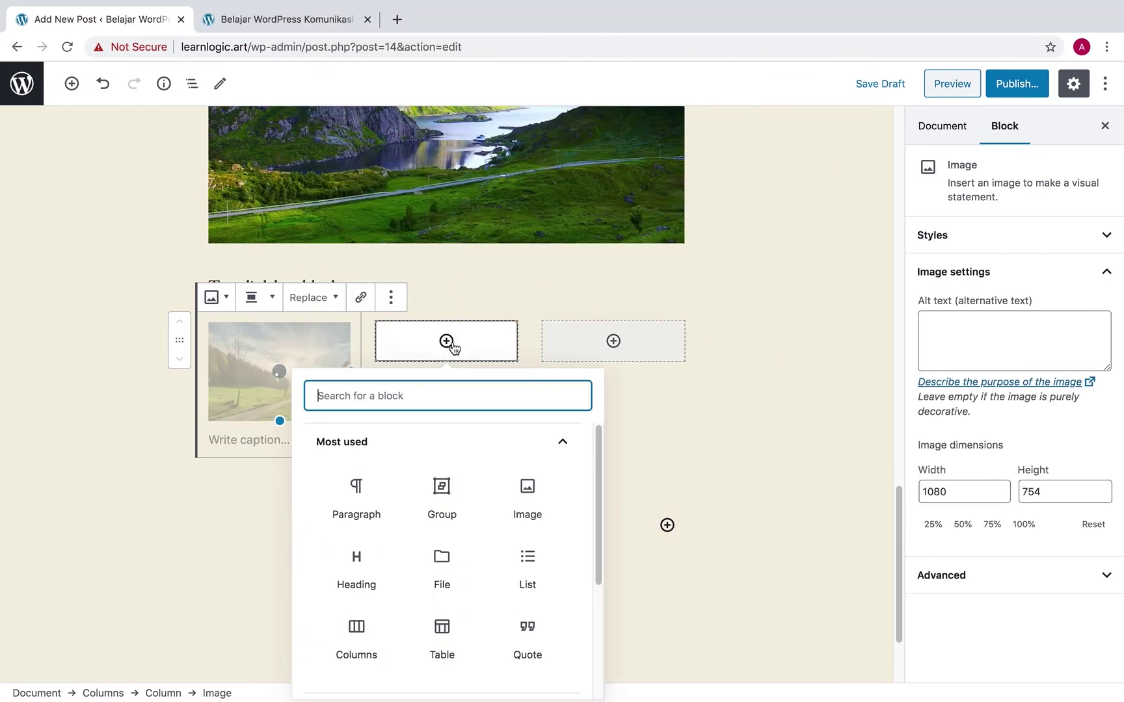
pyautogui.click(527, 489)
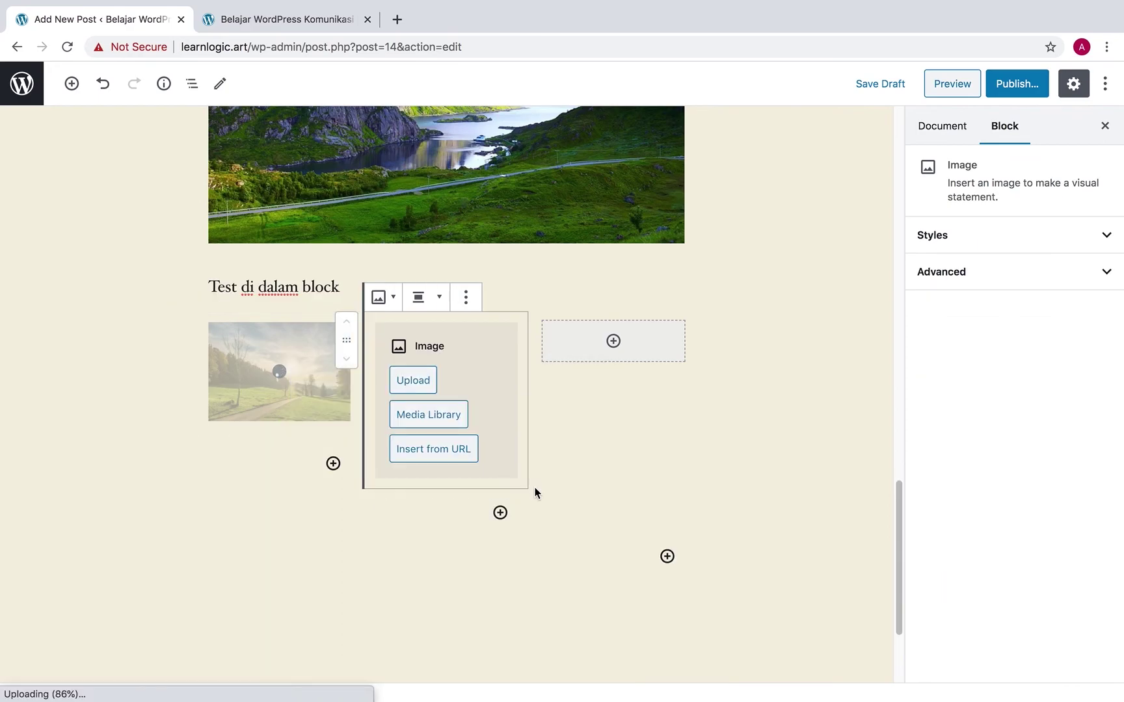
pyautogui.click(421, 386)
pyautogui.click(510, 78)
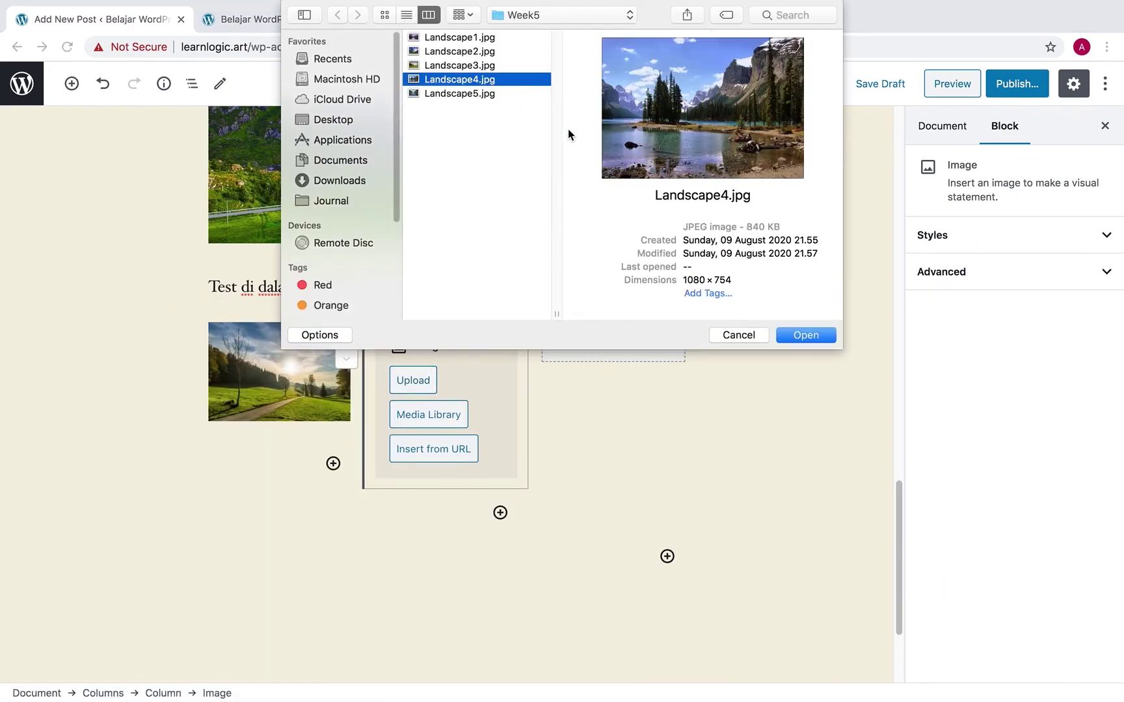
pyautogui.click(818, 335)
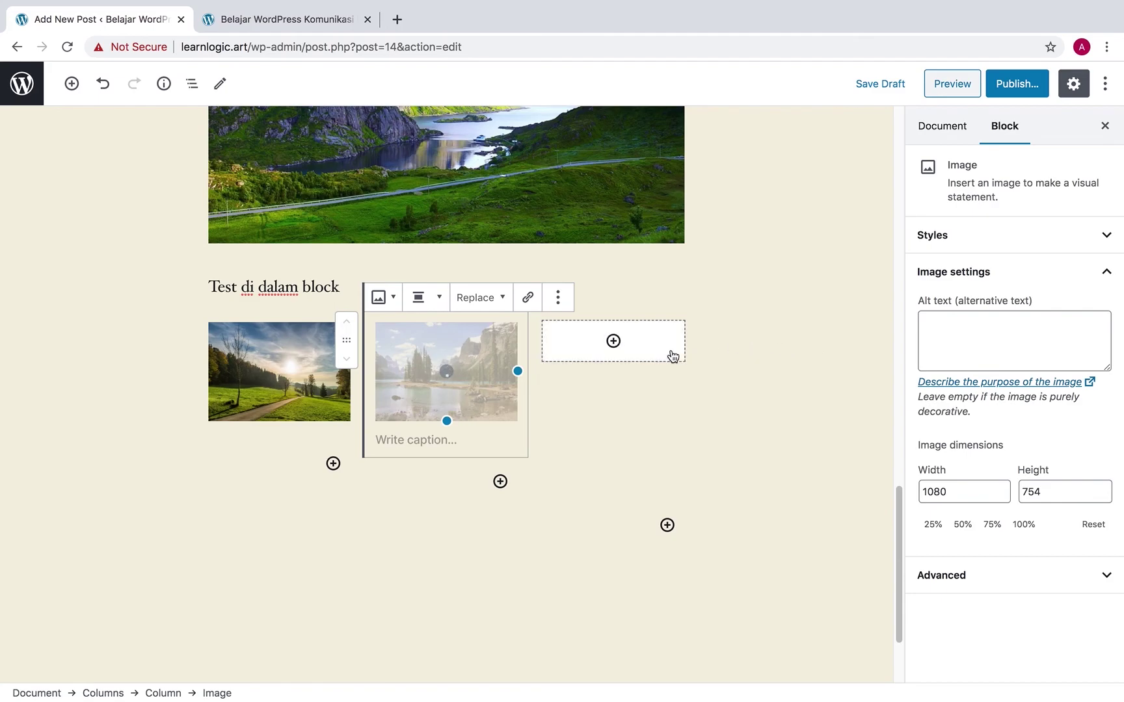
pyautogui.click(614, 341)
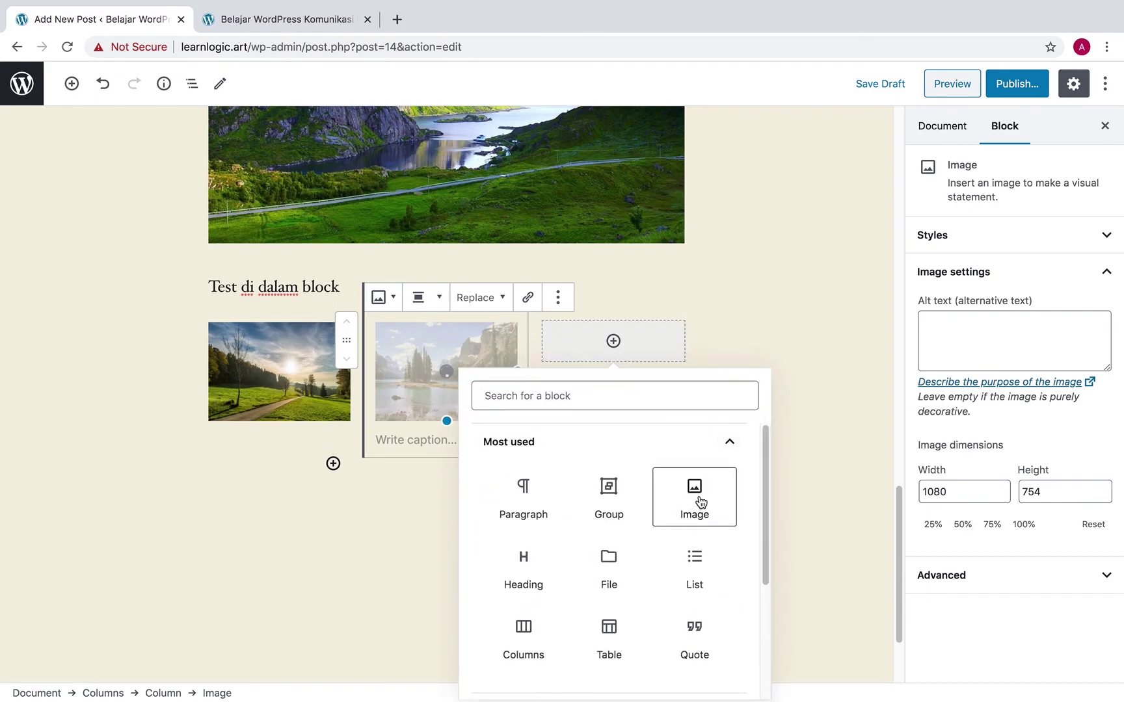
pyautogui.click(694, 497)
pyautogui.click(583, 381)
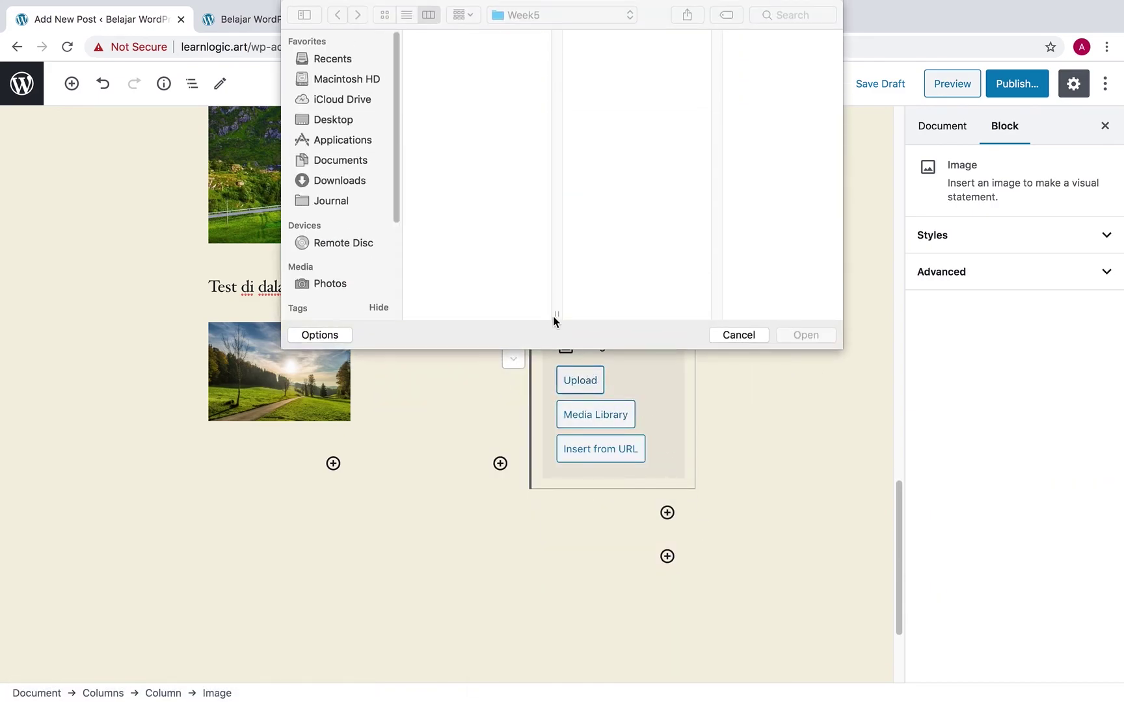
pyautogui.click(486, 93)
pyautogui.click(813, 337)
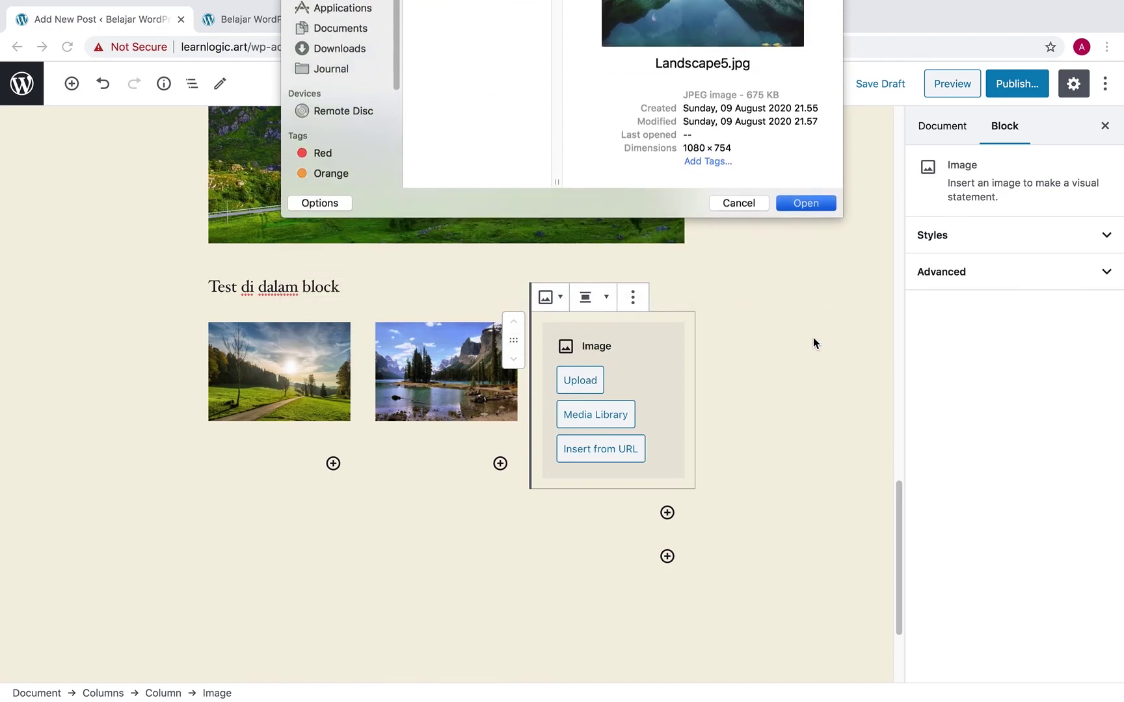
# Select the three-column gallery block and try 4 columns, then set it back to 3
pyautogui.click(795, 385)
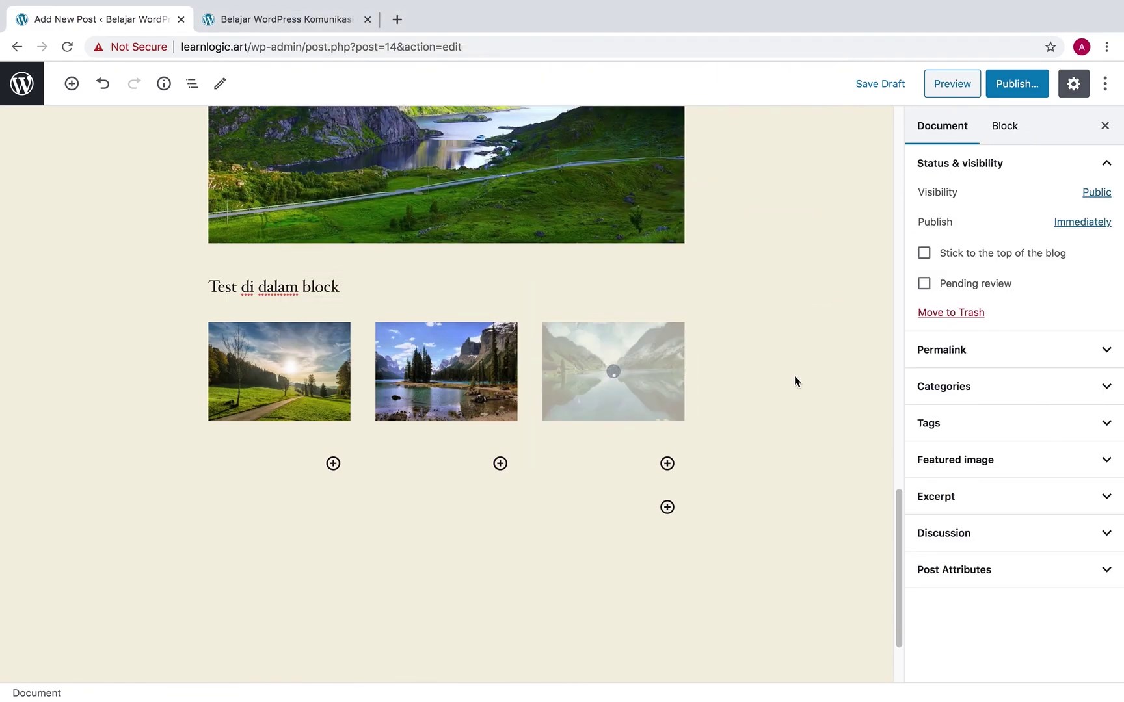
pyautogui.scroll(1, 787, 383)
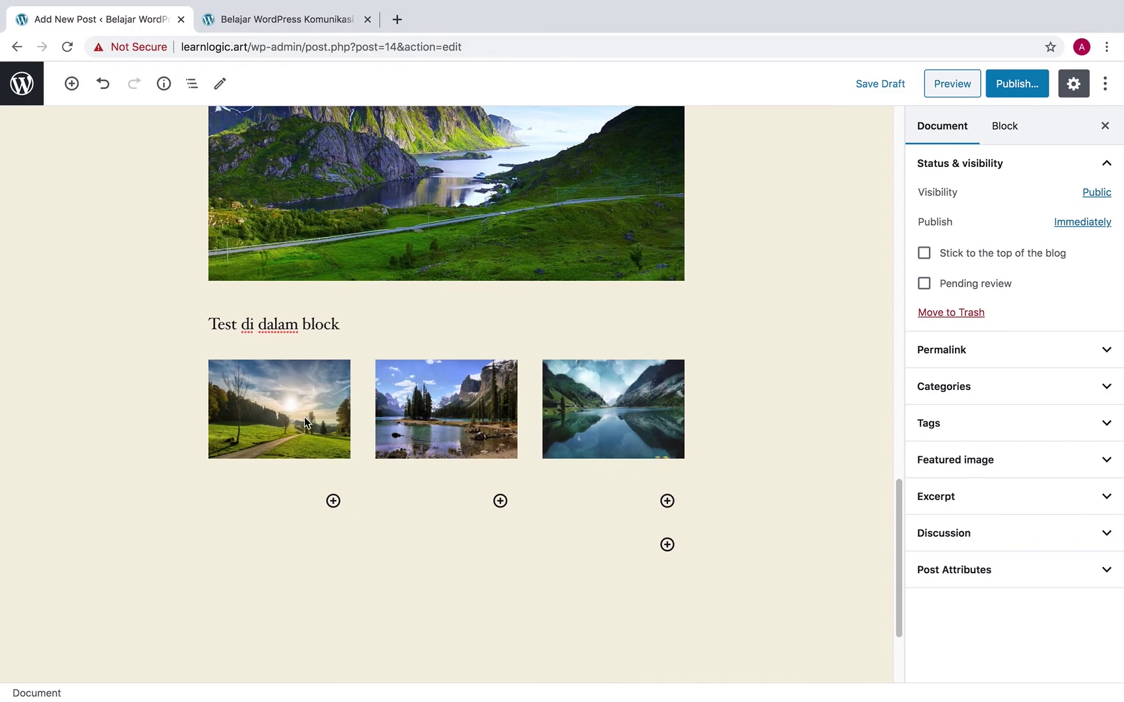
pyautogui.click(1002, 128)
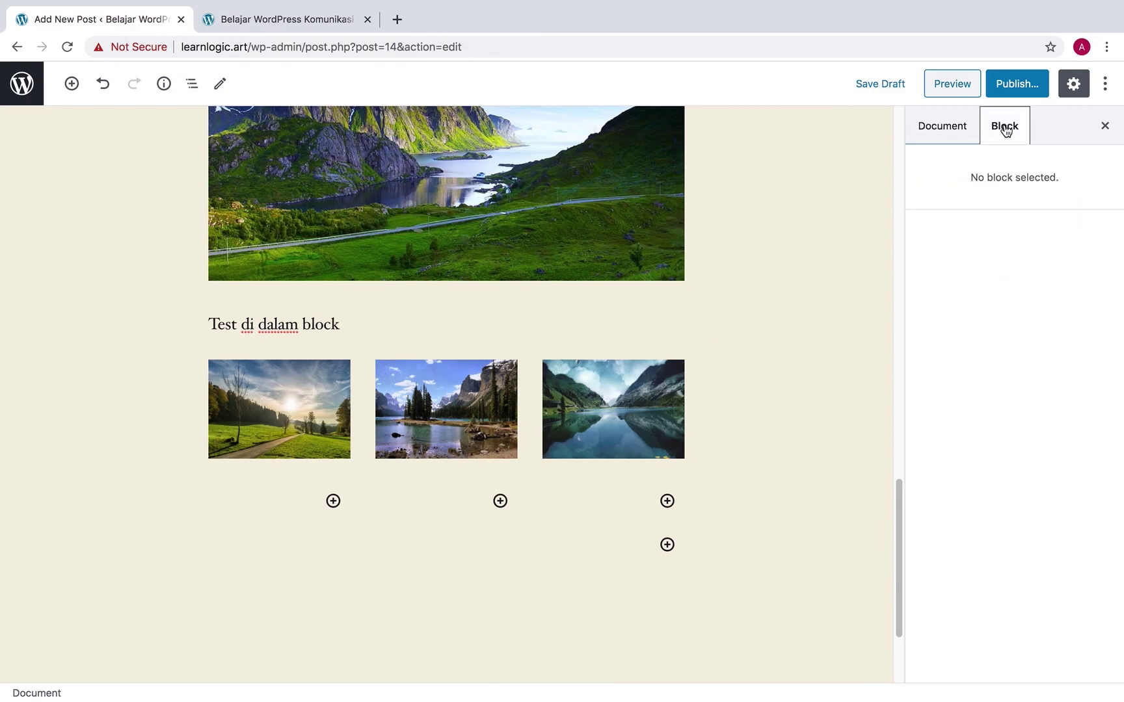
pyautogui.click(622, 335)
pyautogui.click(561, 352)
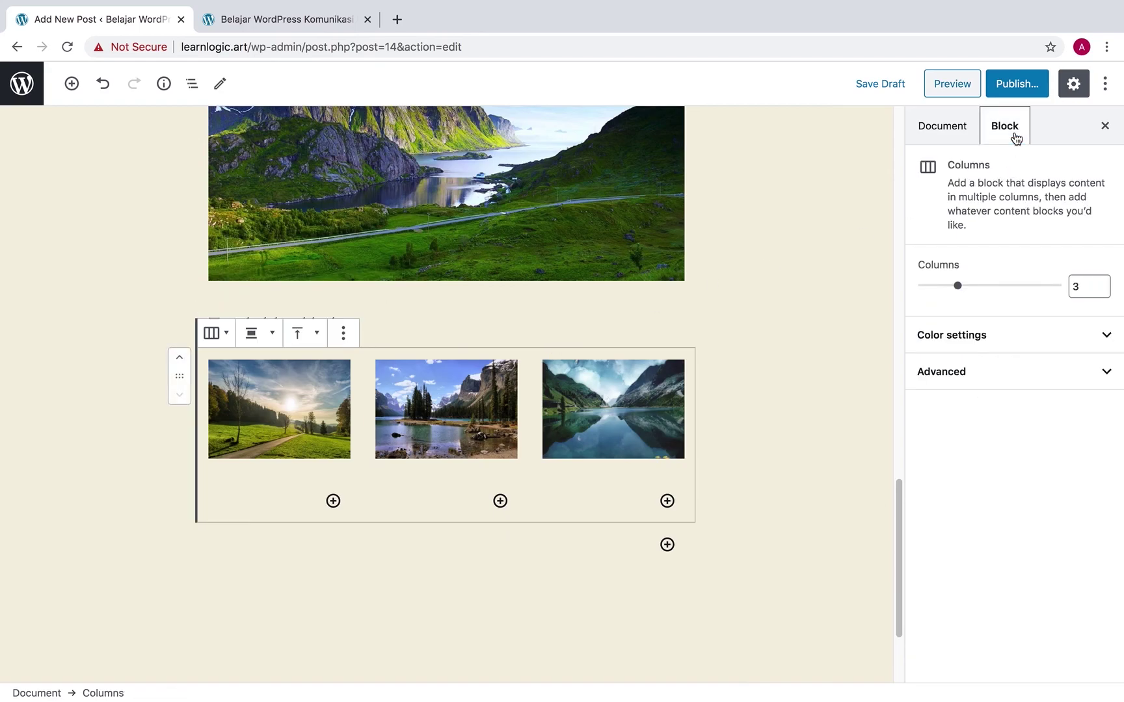
pyautogui.moveTo(961, 290); pyautogui.dragTo(982, 290)
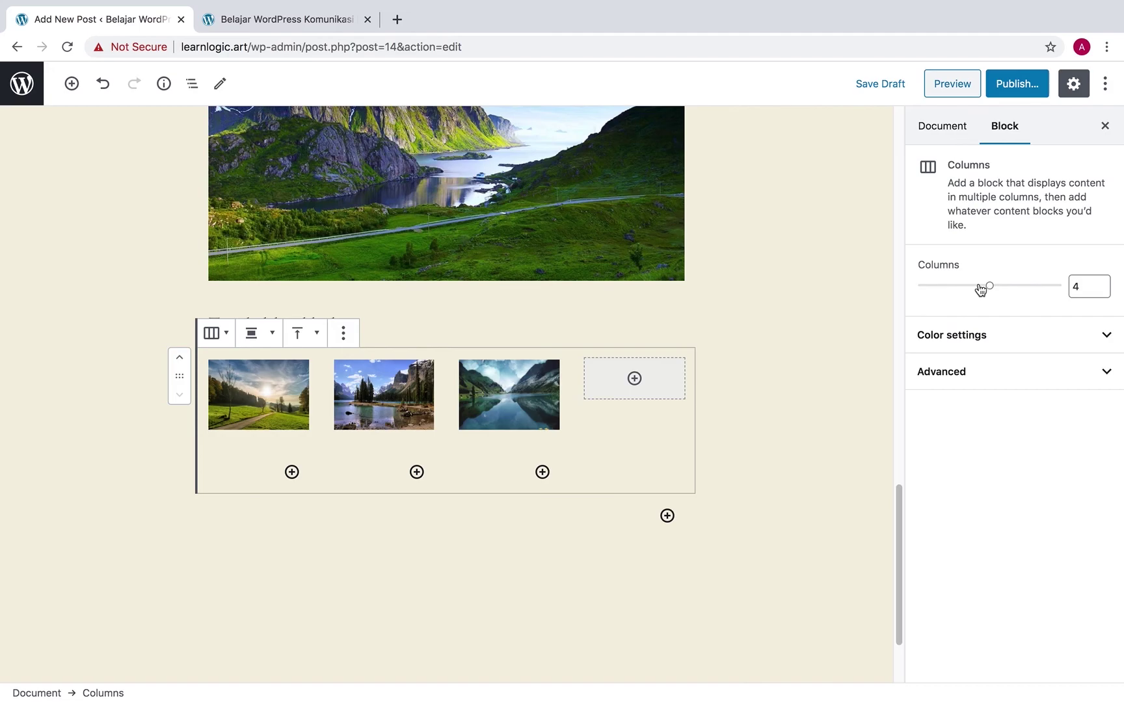
pyautogui.moveTo(982, 290); pyautogui.dragTo(971, 289)
# Insert a YouTube embed block below the image gallery
pyautogui.scroll(-2, 817, 444)
pyautogui.click(817, 443)
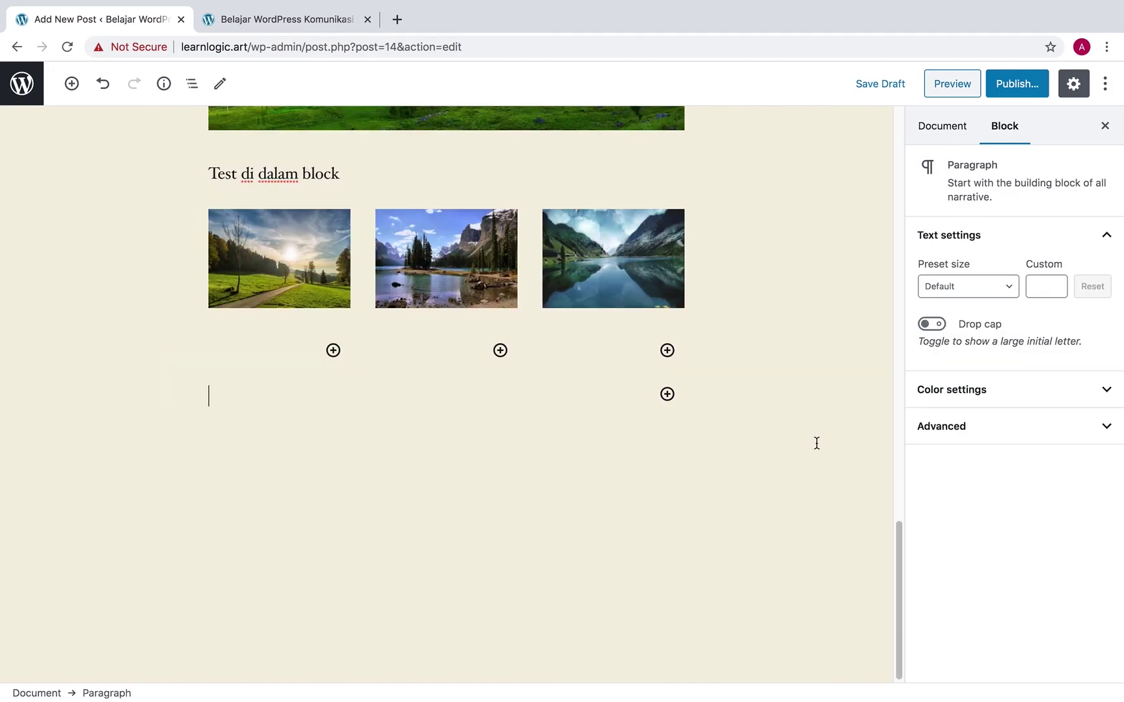
pyautogui.click(668, 394)
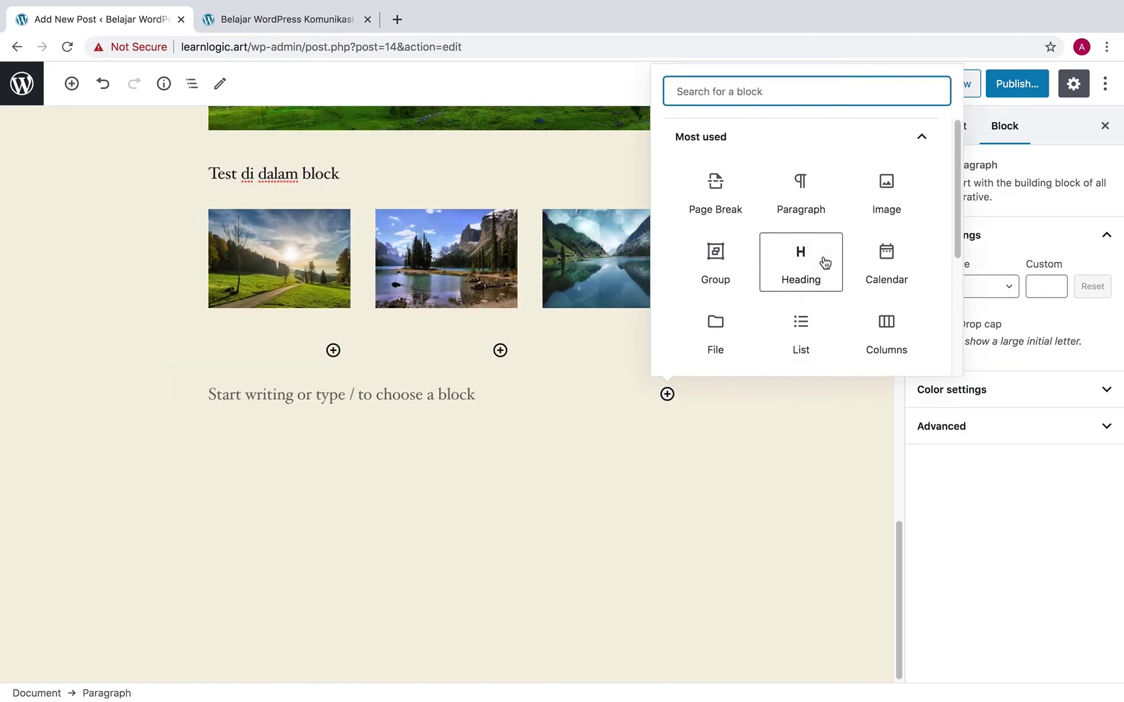
pyautogui.scroll(-5, 825, 260)
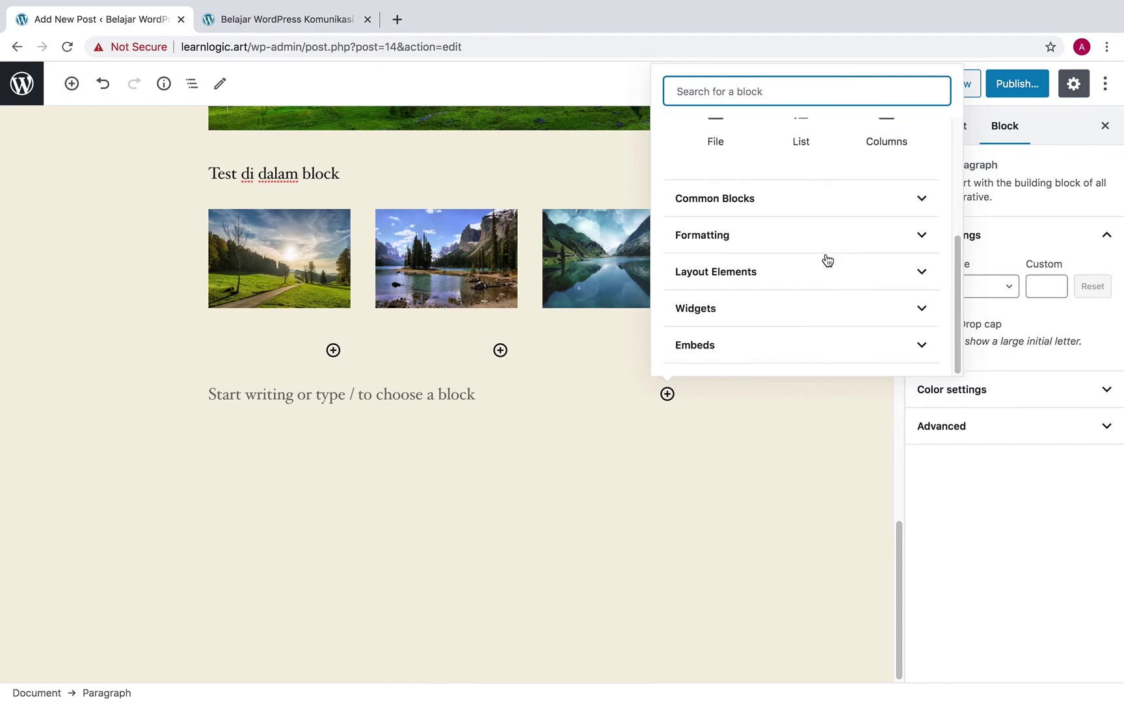
pyautogui.click(778, 354)
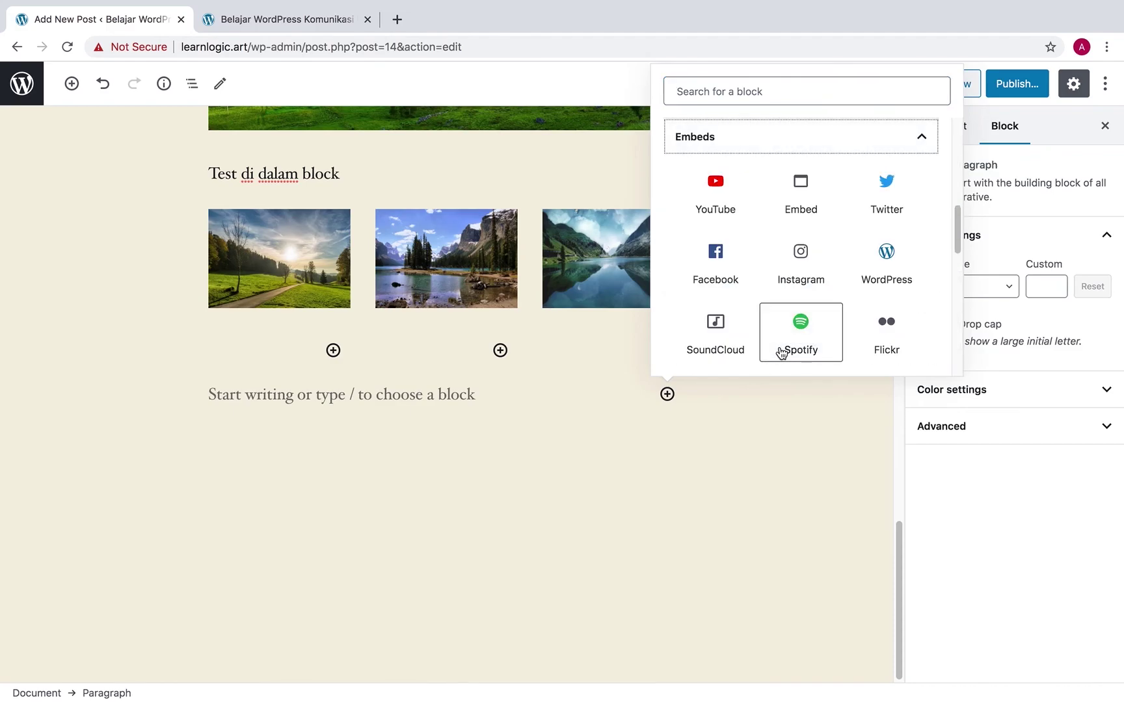
pyautogui.click(728, 188)
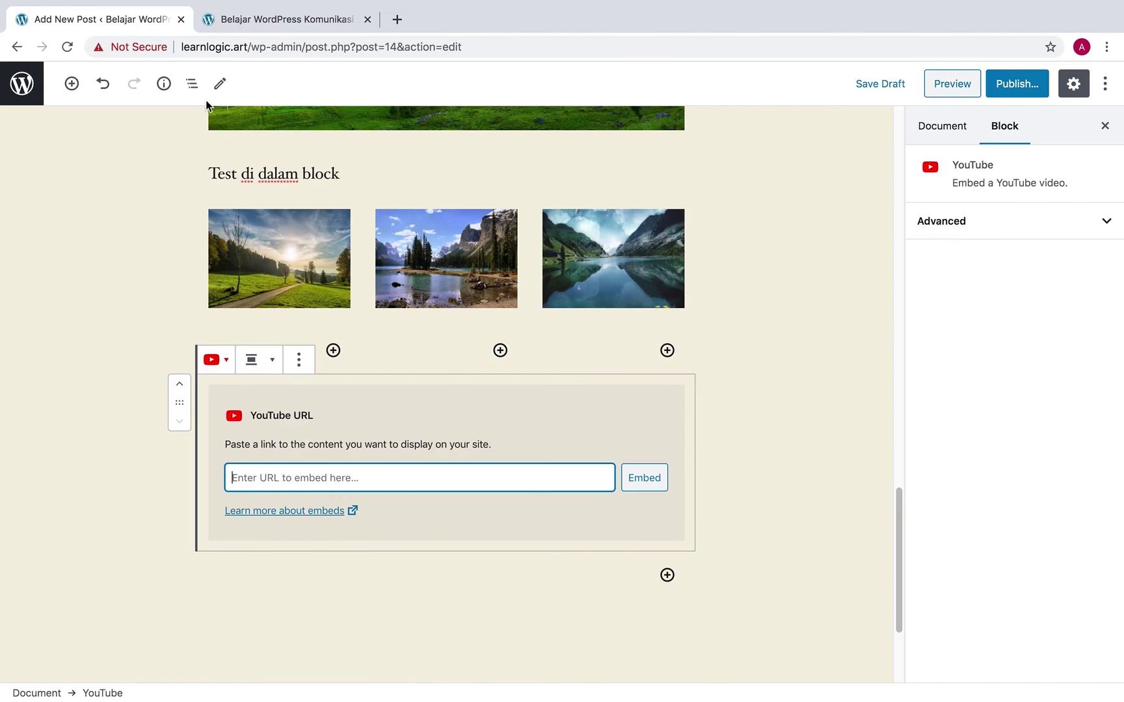
# Search Google for 'youtube' in a new browser tab
pyautogui.click(397, 19)
pyautogui.write('you')
pyautogui.press('Return')
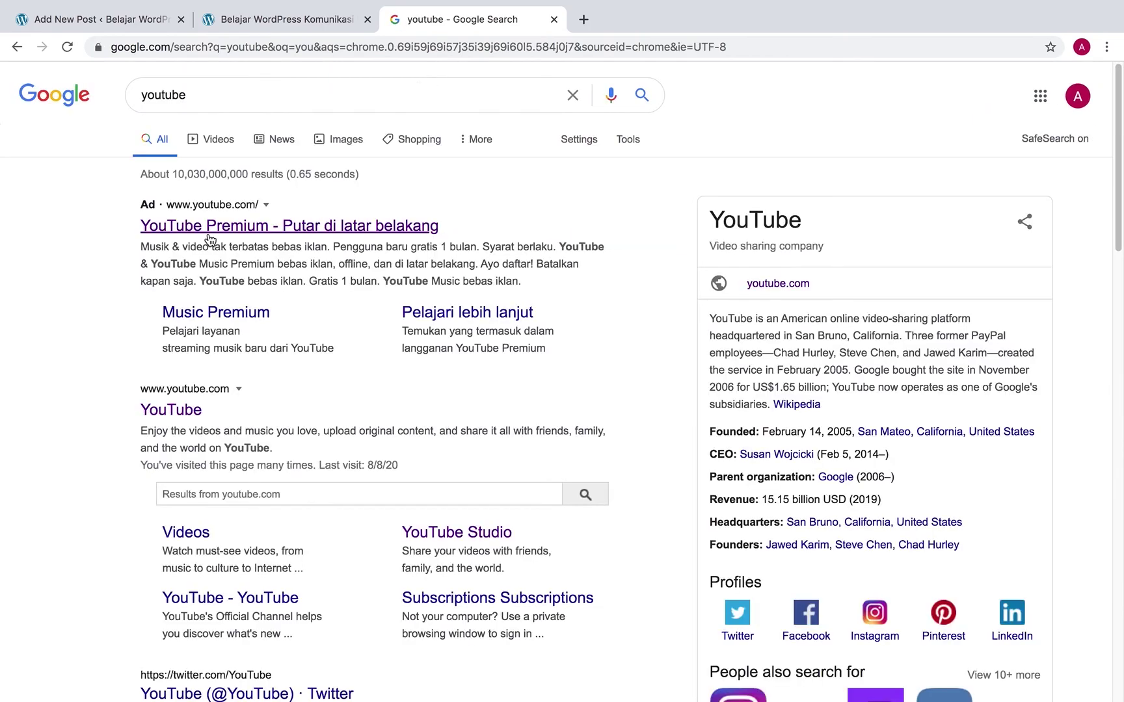
# Go to YouTube and search for 'sheila on 7'
pyautogui.click(209, 238)
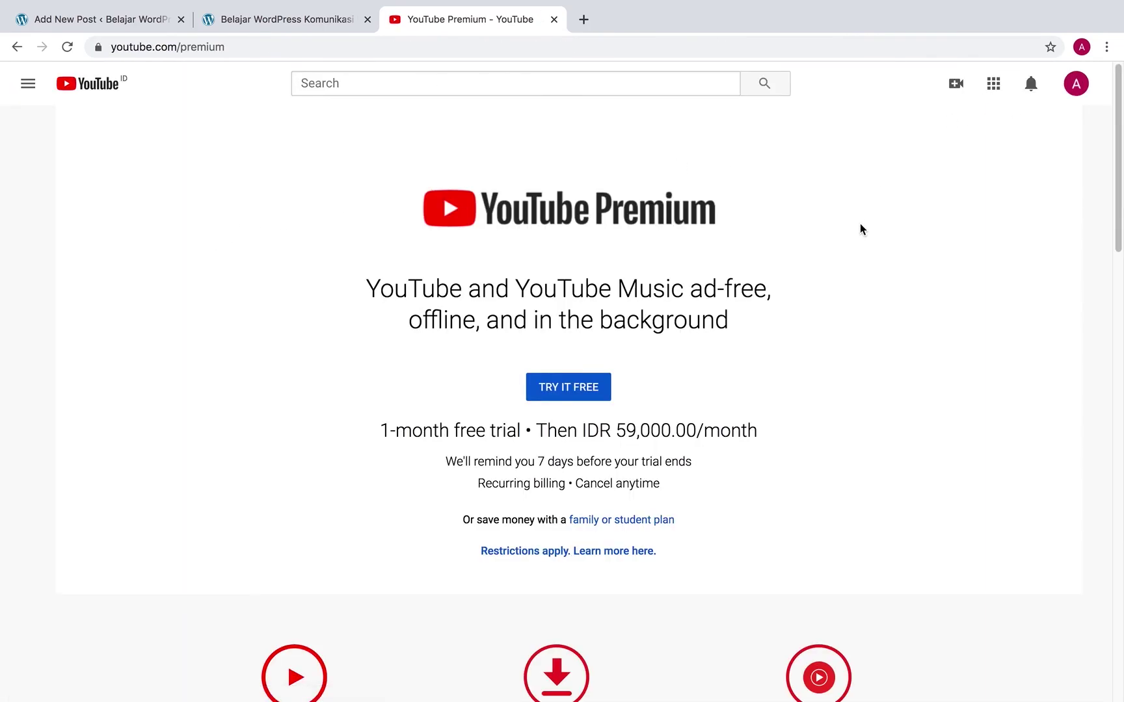
pyautogui.scroll(-5, 619, 370)
pyautogui.scroll(5, 782, 329)
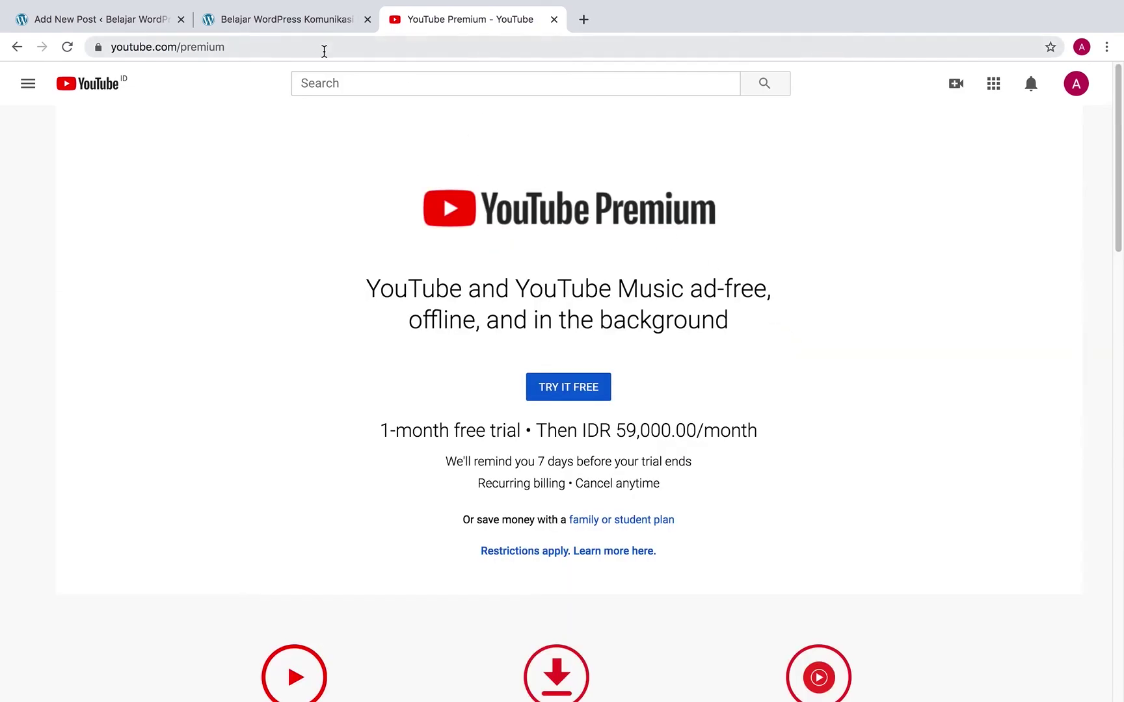
pyautogui.click(378, 79)
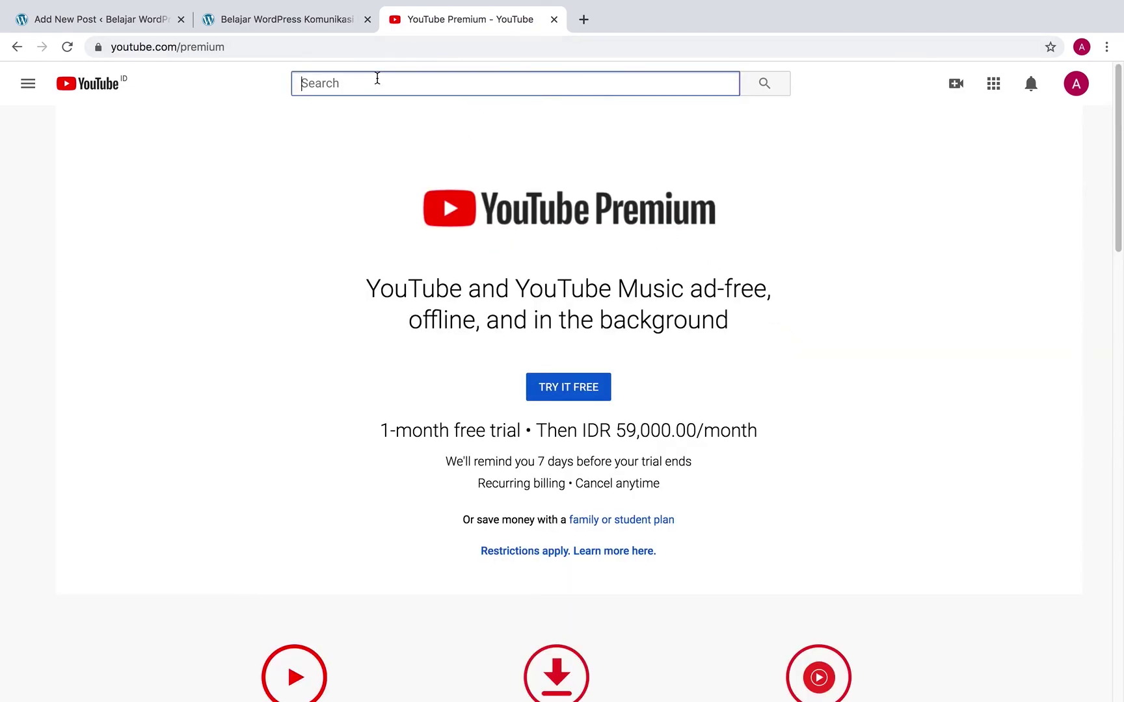
pyautogui.write('sheila')
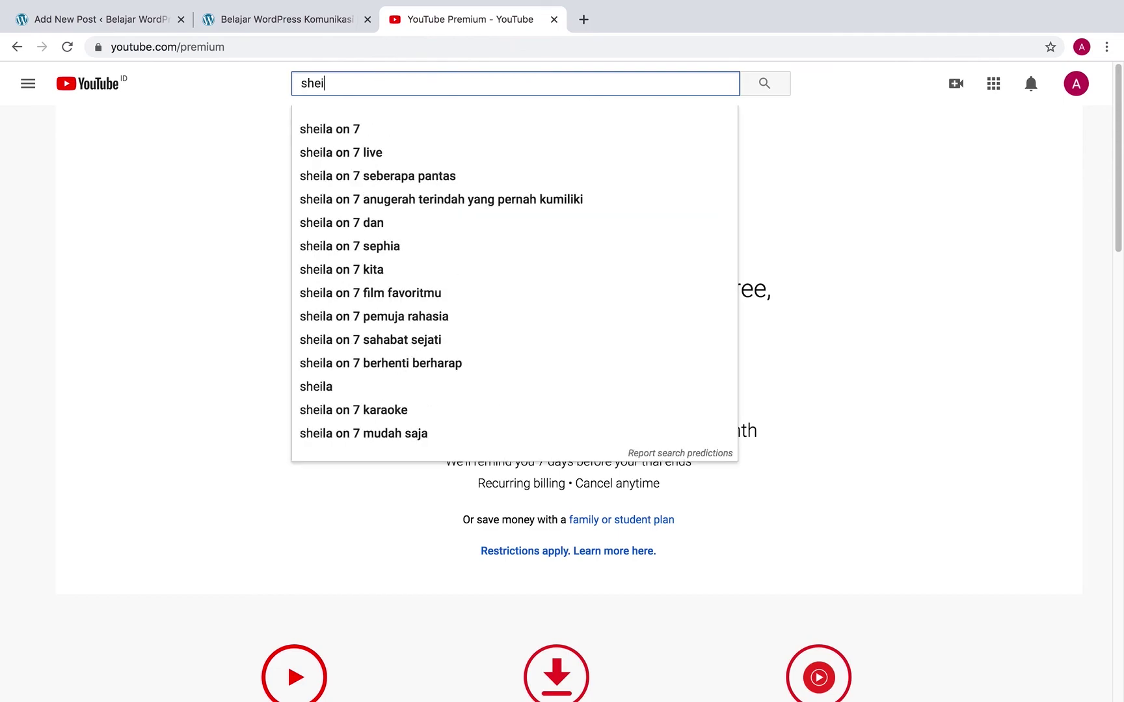
pyautogui.click(351, 130)
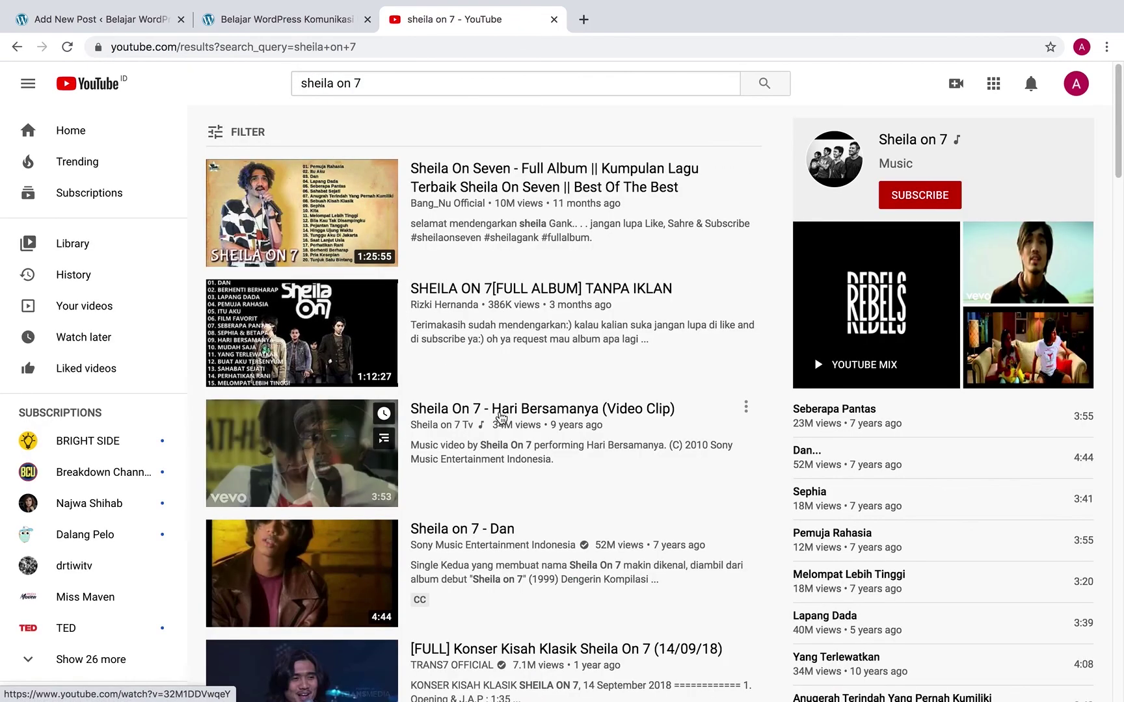
# Open the 'Film Favorit' music video and select its URL in the address bar
pyautogui.scroll(-1, 514, 439)
pyautogui.scroll(-5, 515, 441)
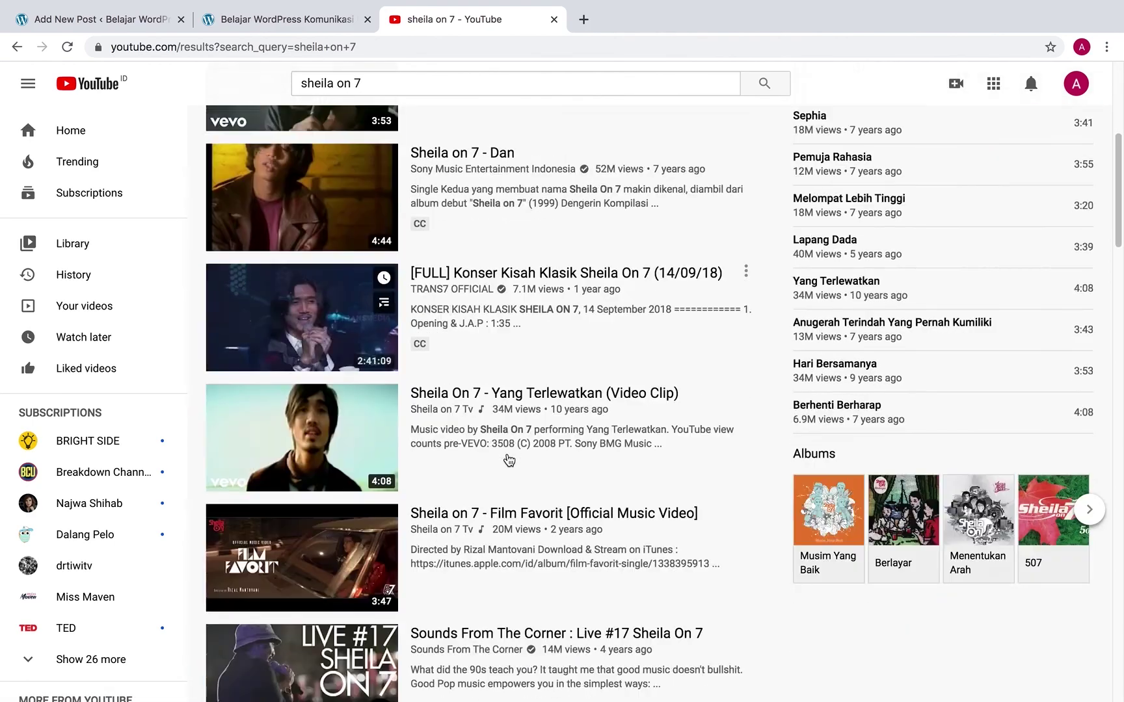
pyautogui.click(530, 511)
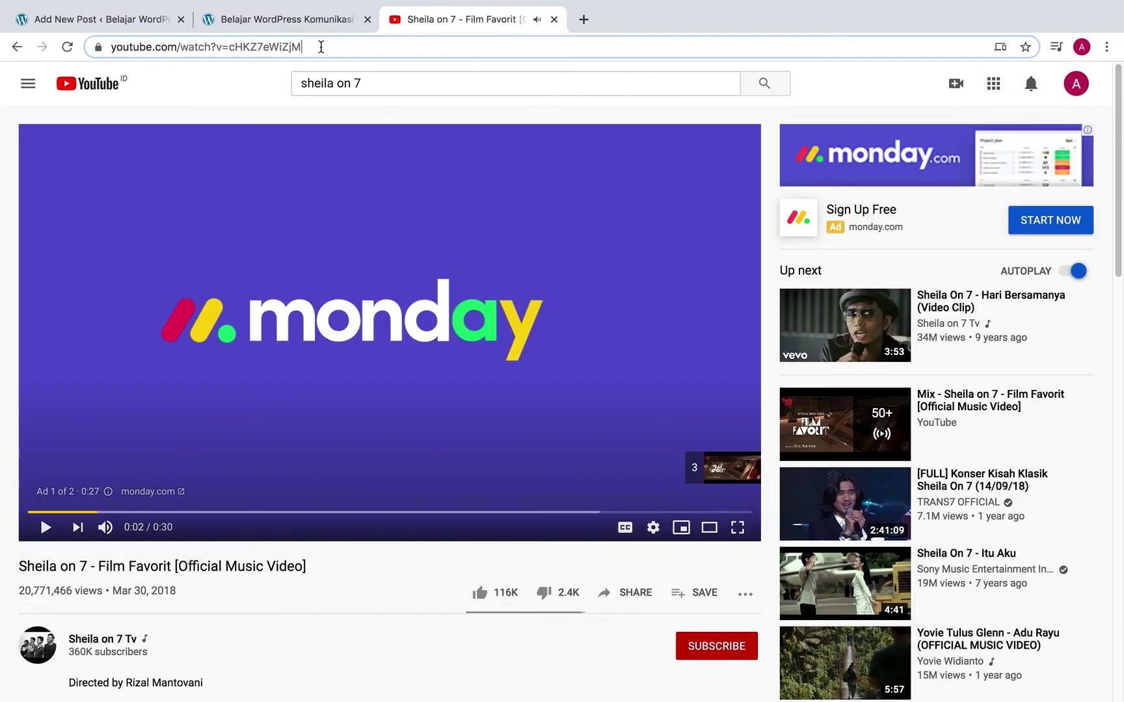
pyautogui.click(323, 47)
pyautogui.hotkey('ctrl', 'c')
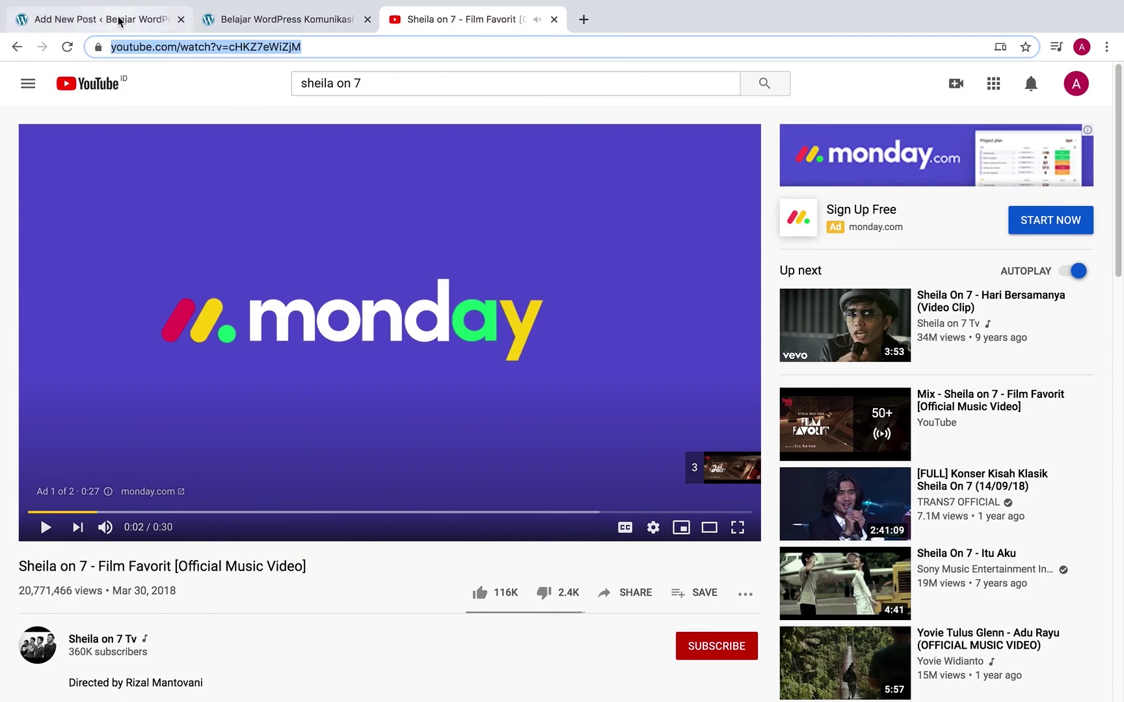
pyautogui.click(119, 20)
# Paste the Film Favorit video URL into the YouTube block and embed it
pyautogui.hotkey('ctrl', 'v')
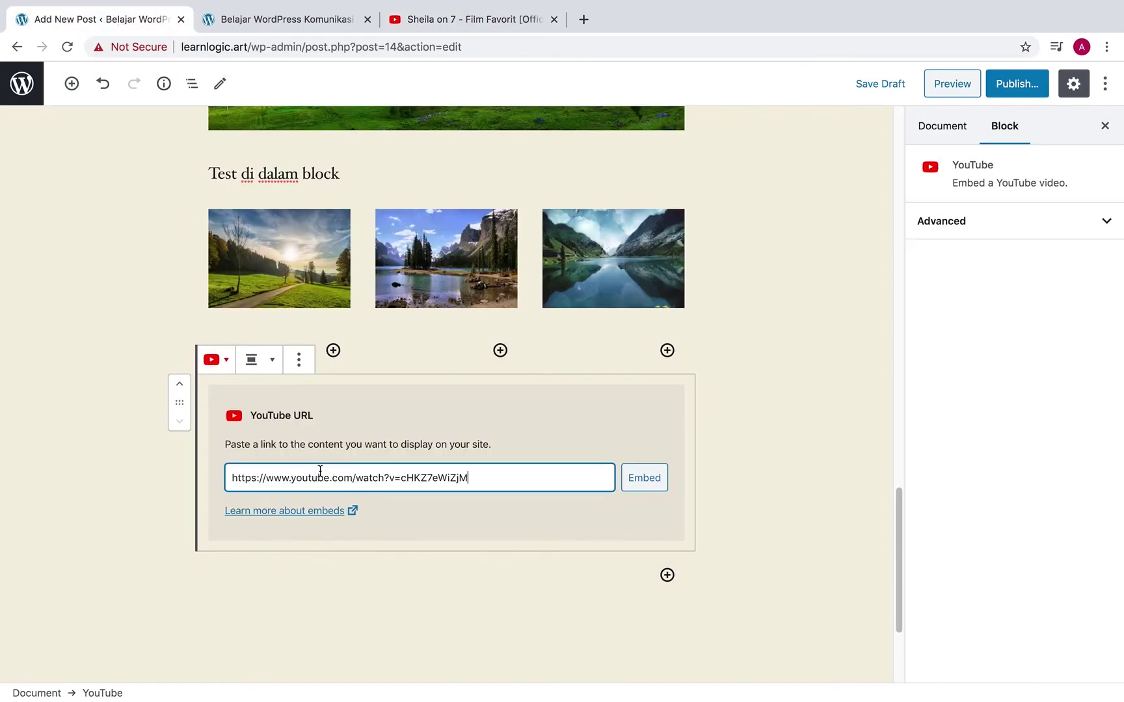
pyautogui.click(660, 482)
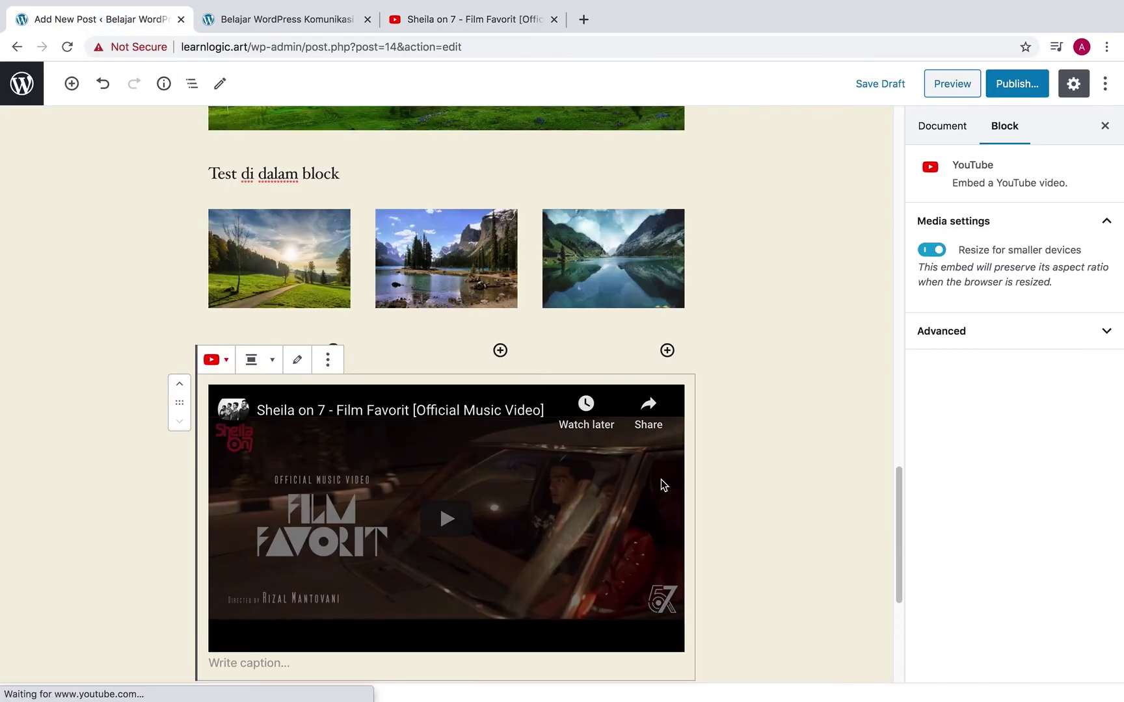
pyautogui.click(720, 495)
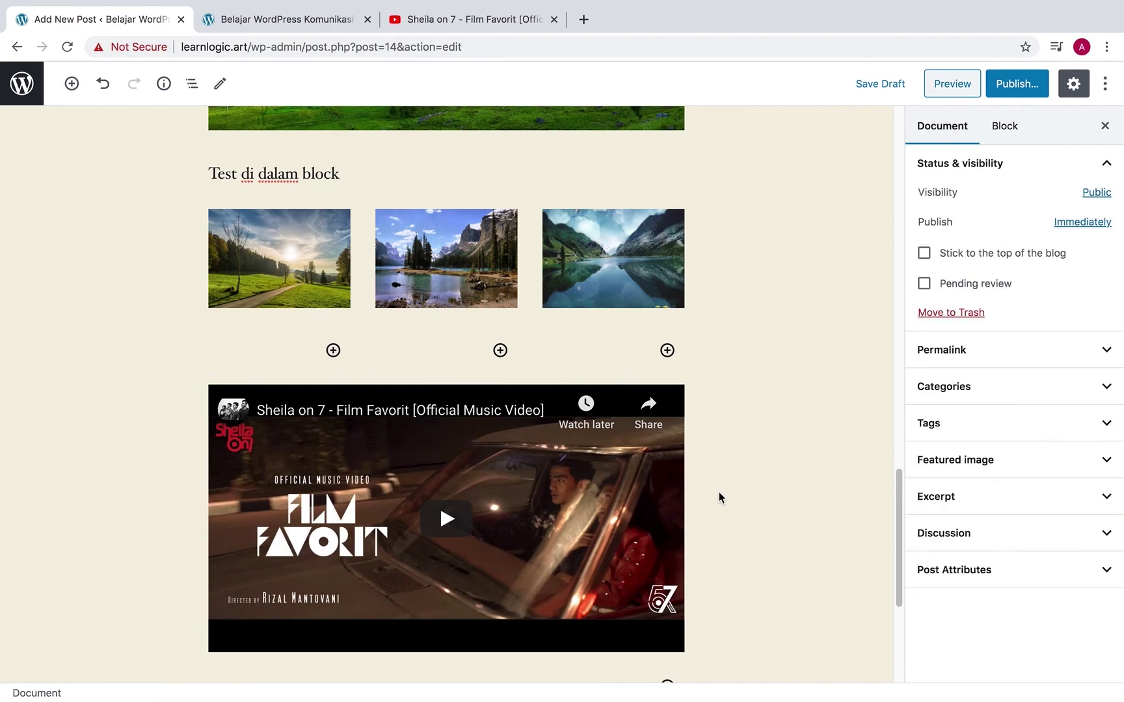
pyautogui.scroll(-3, 600, 463)
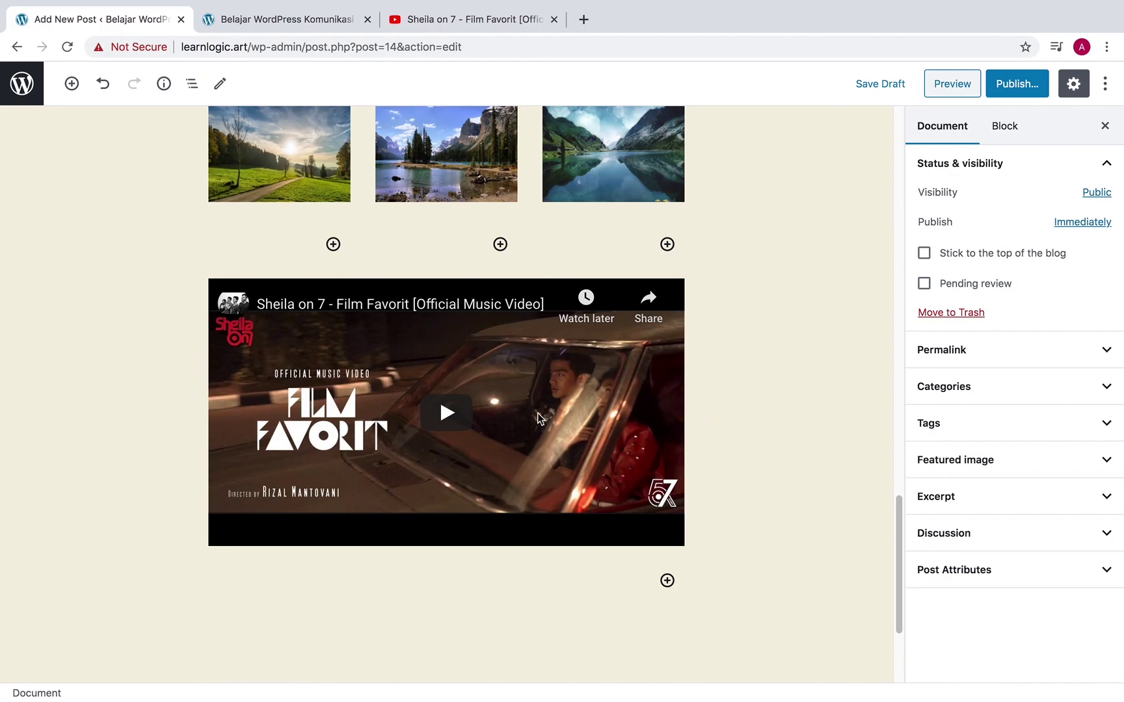
pyautogui.scroll(-3, 539, 414)
pyautogui.scroll(5, 547, 407)
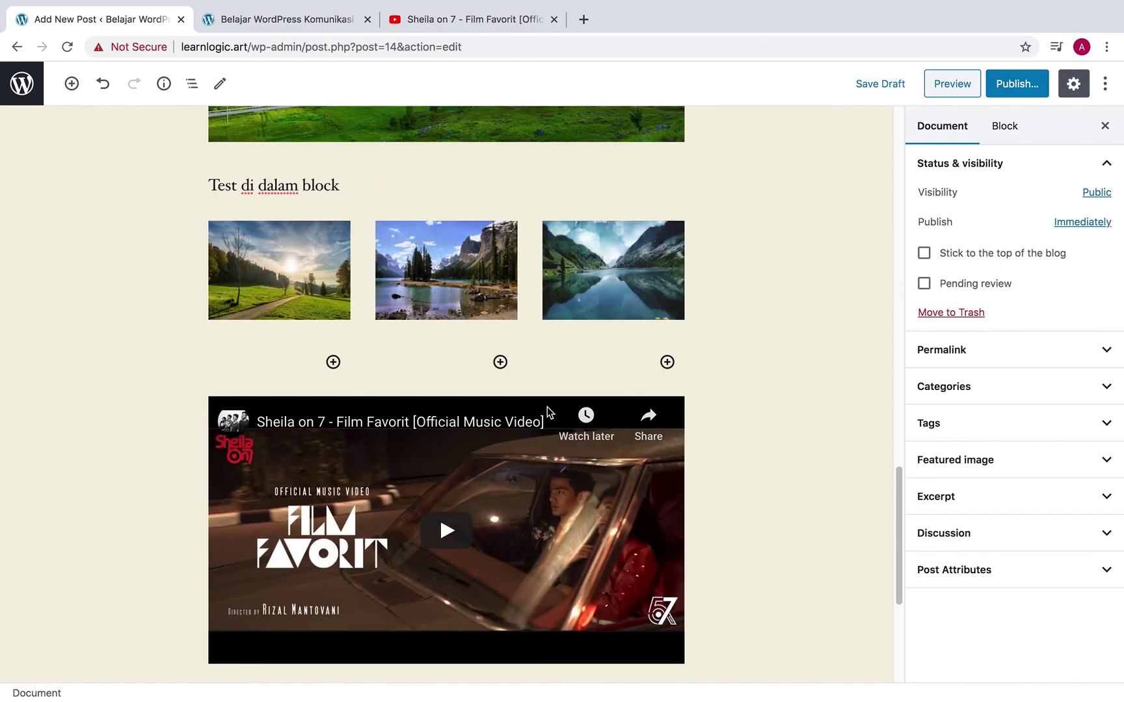
pyautogui.scroll(14, 547, 407)
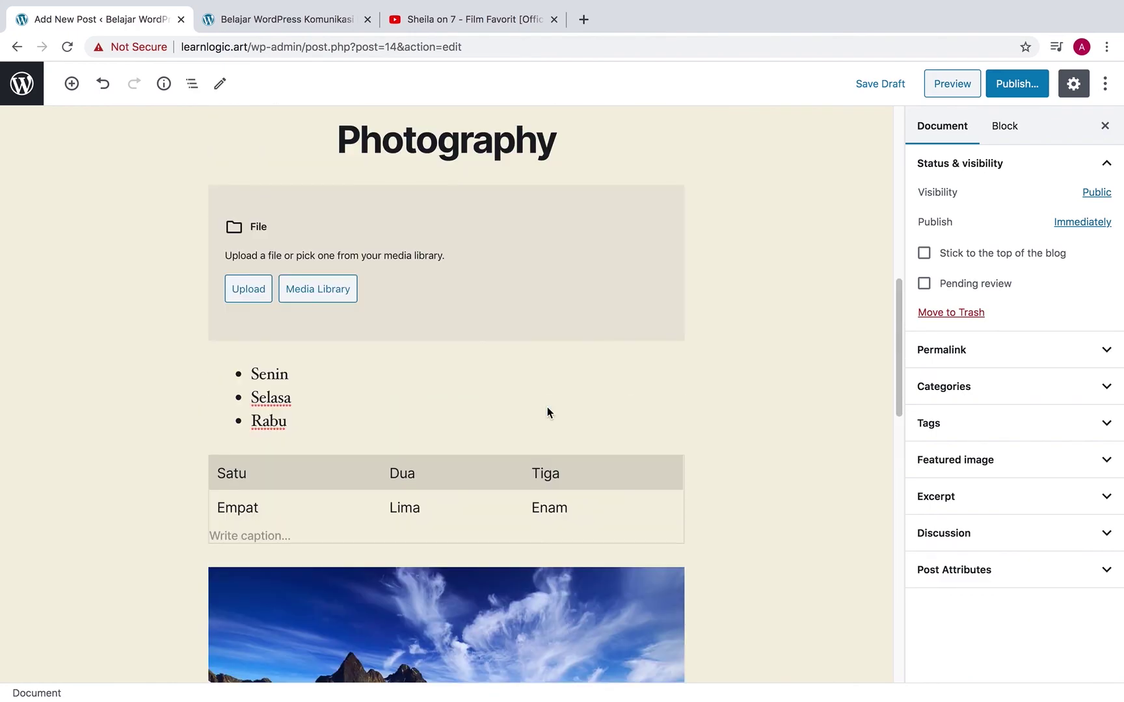
pyautogui.scroll(8, 547, 406)
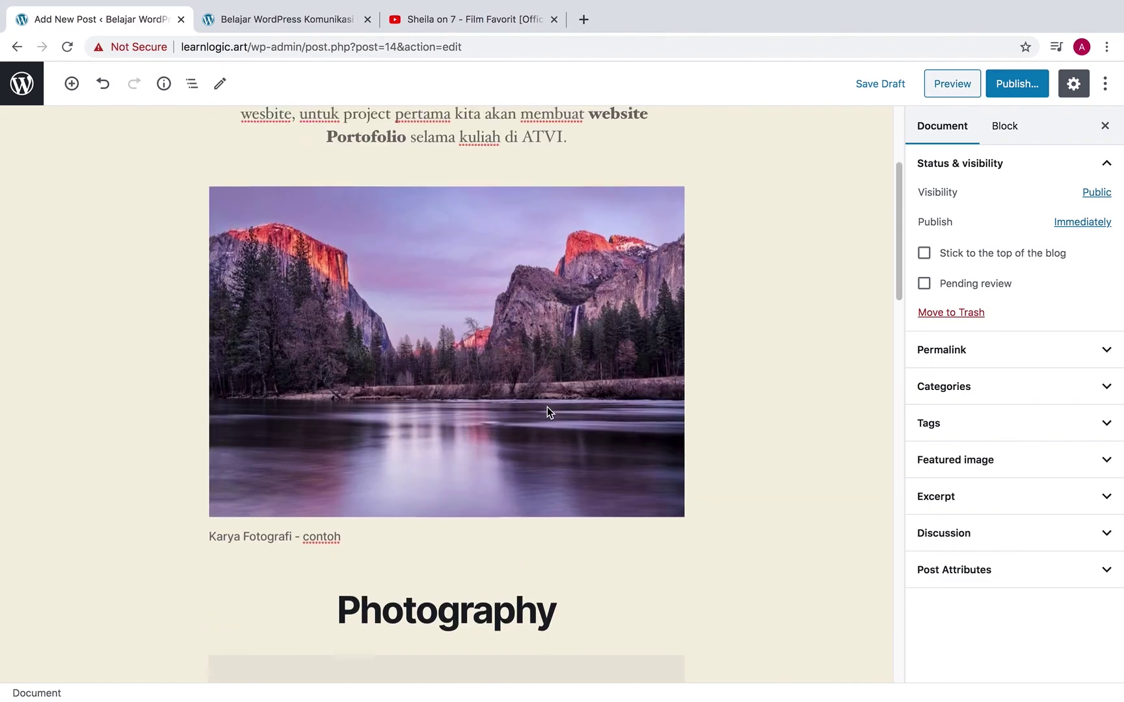
pyautogui.scroll(4, 547, 407)
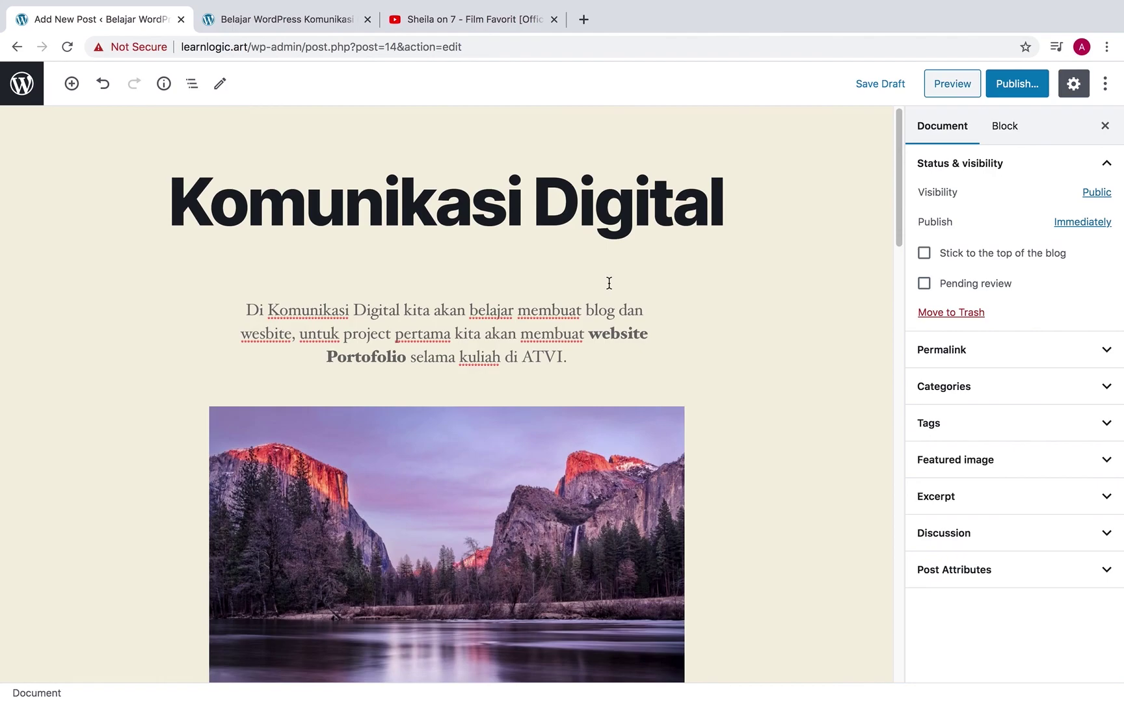
# Publish the 'Komunikasi Digital' post and go back to the Posts list
pyautogui.click(1016, 84)
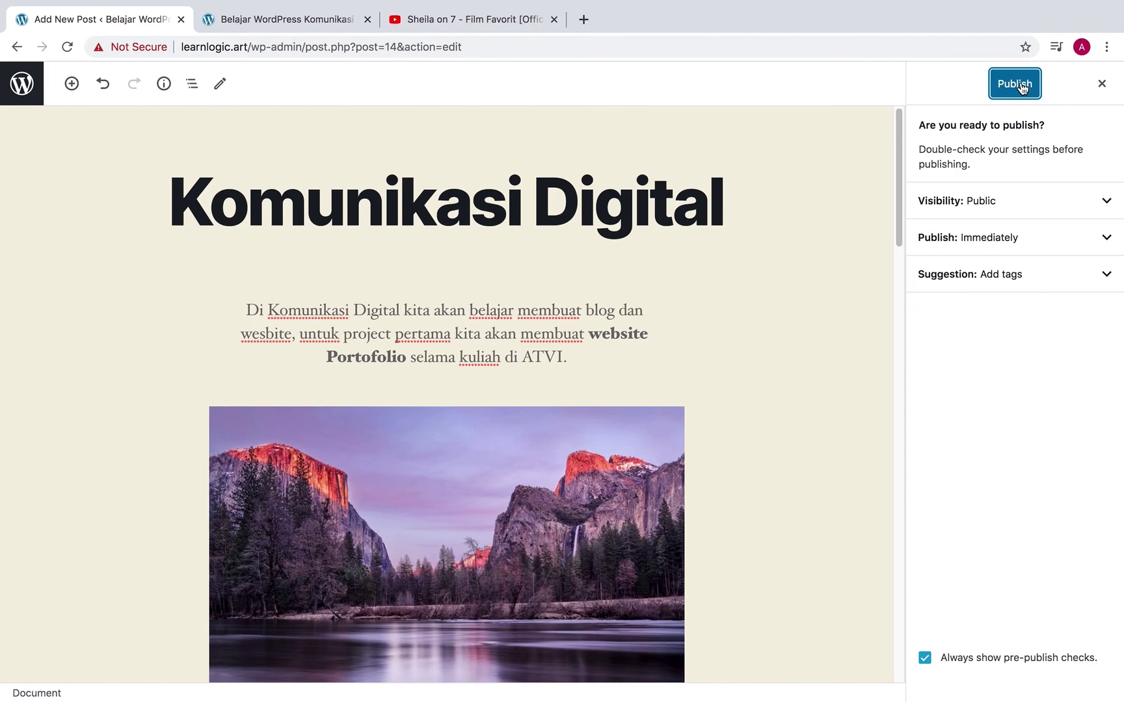
pyautogui.click(1019, 84)
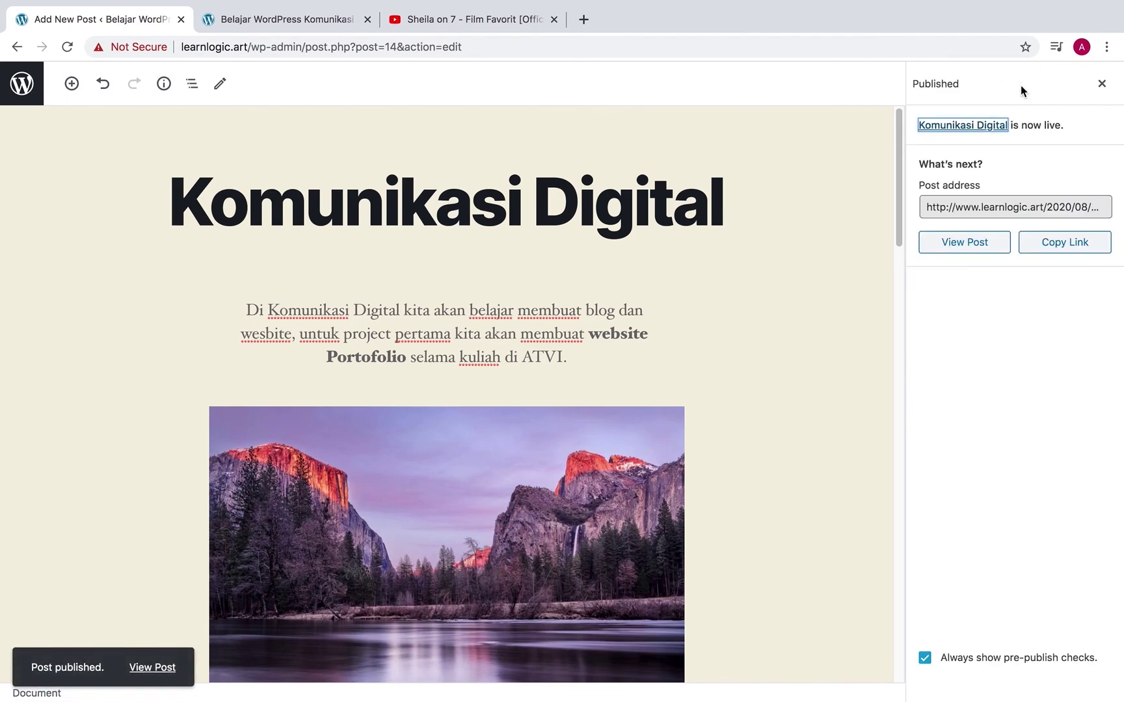
pyautogui.click(1102, 83)
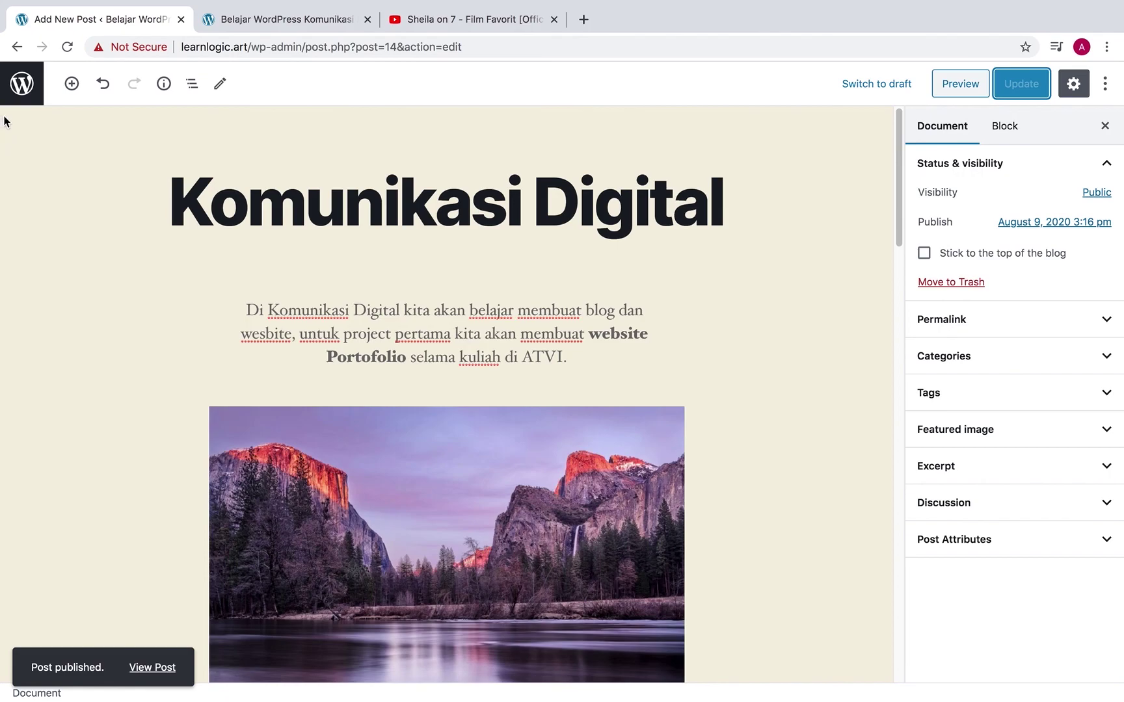
pyautogui.click(20, 94)
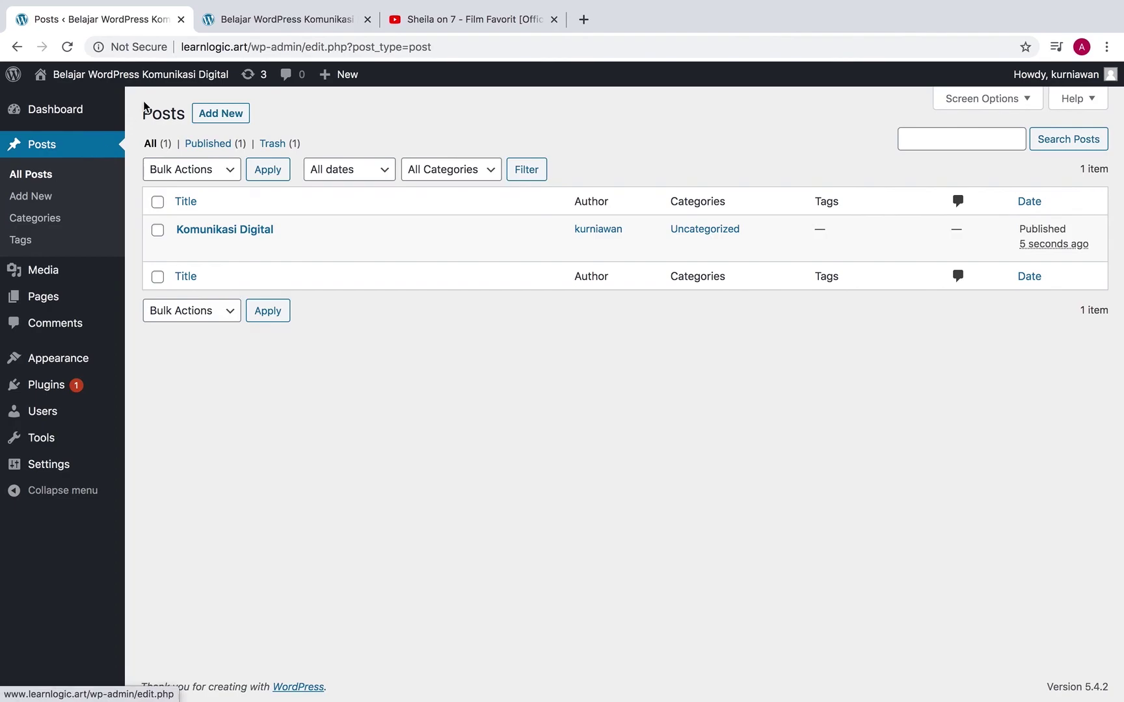
# Reload the live site and scroll through the new 'Komunikasi Digital' post
pyautogui.click(282, 20)
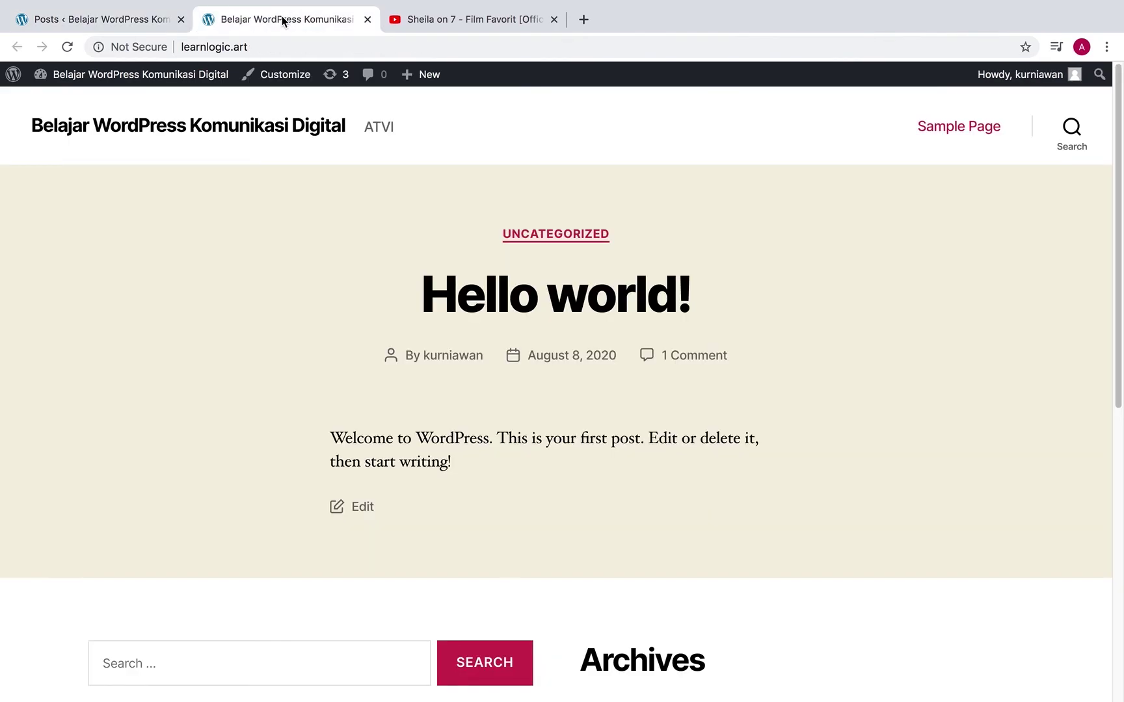
pyautogui.click(72, 50)
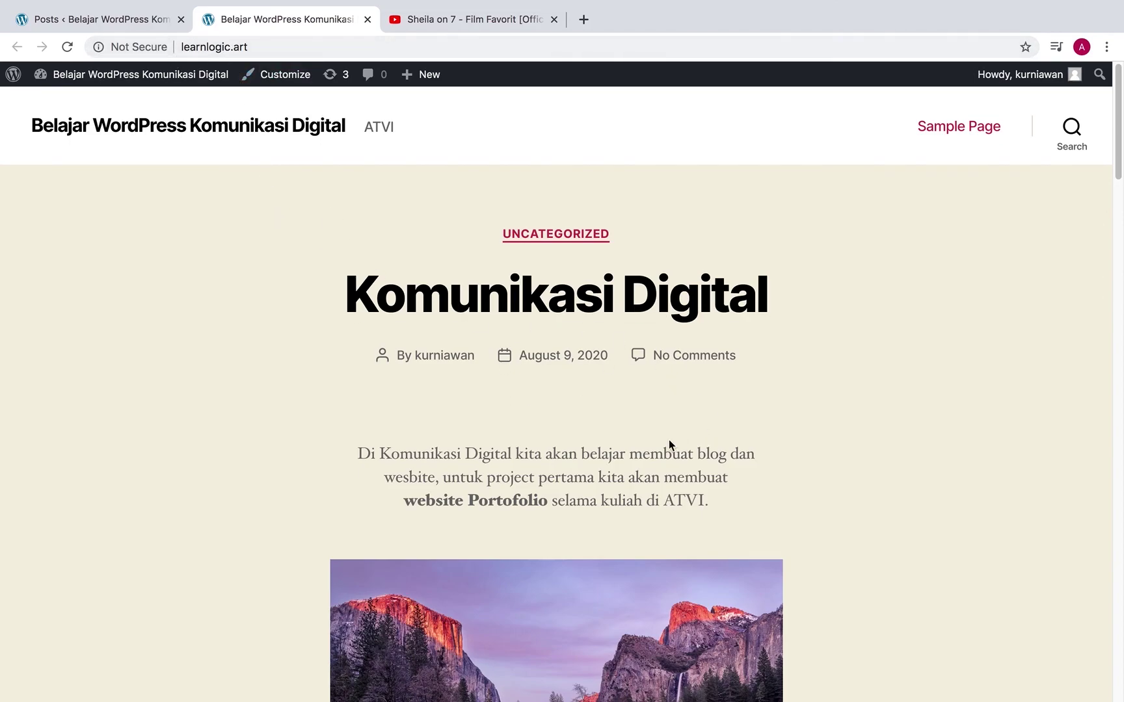
pyautogui.scroll(-5, 863, 313)
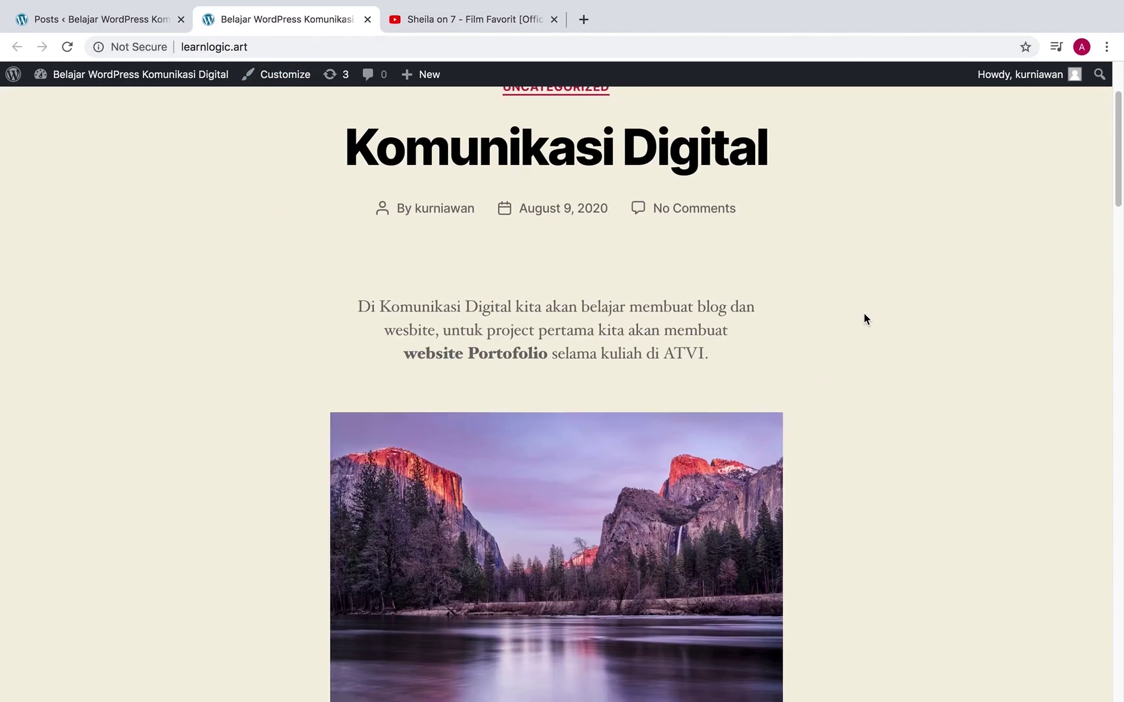
pyautogui.scroll(-10, 864, 313)
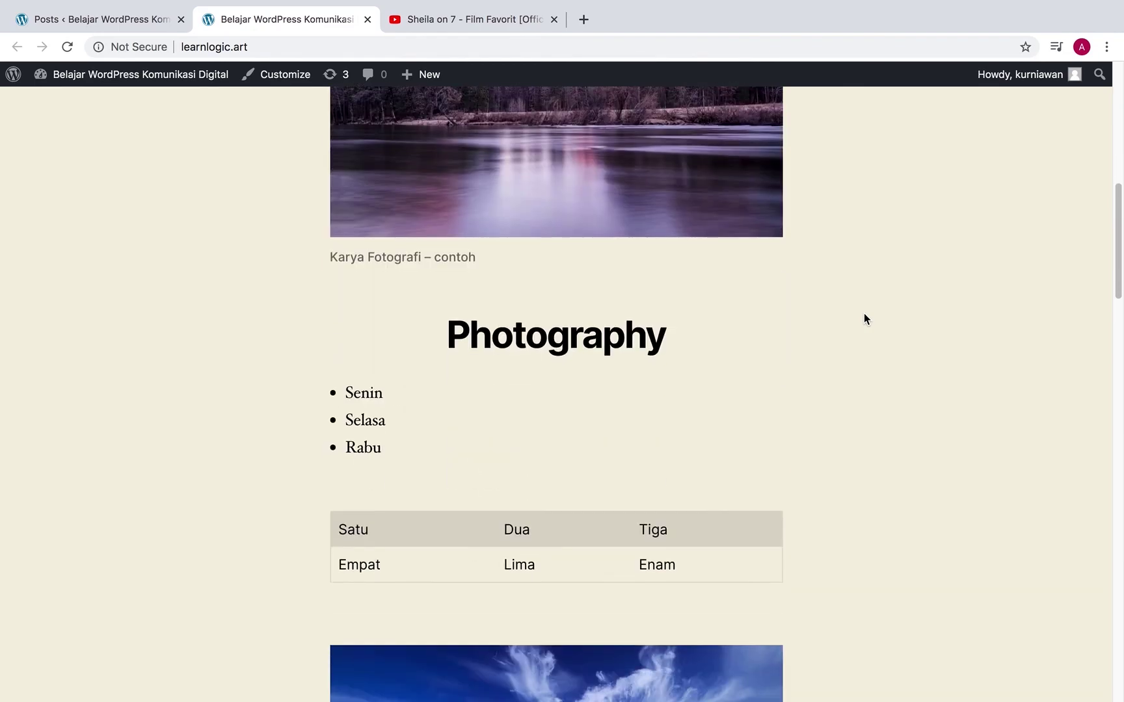